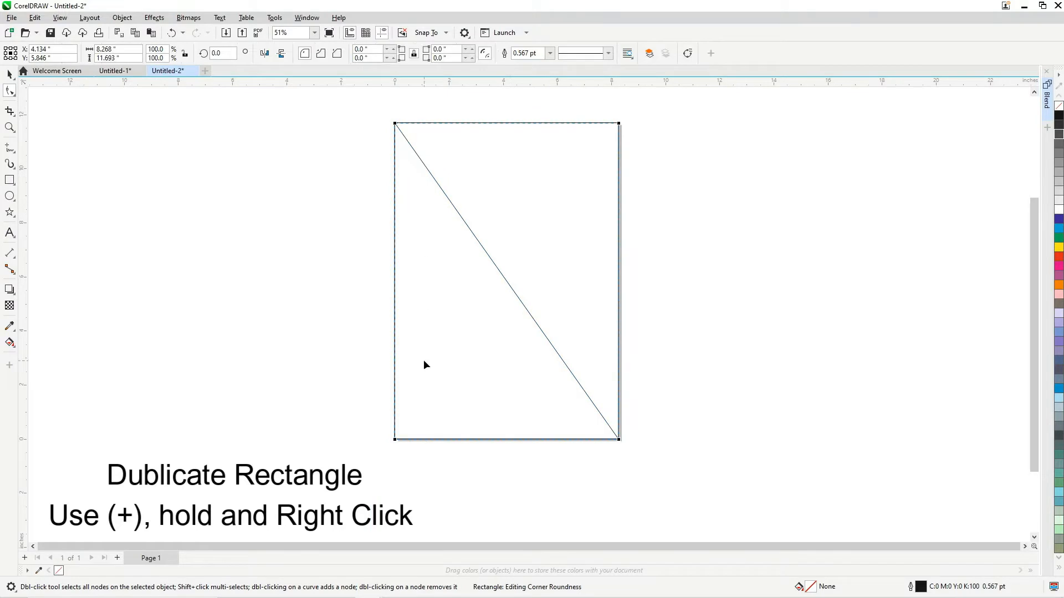
Convert the duplicate rectangle to curves and delete its lower-left corner node so it becomes a triangle
{"action": "left_click", "coordinate": [689, 54]}
{"action": "scroll", "coordinate": [396, 468], "scroll_direction": "up", "scroll_amount": 4}
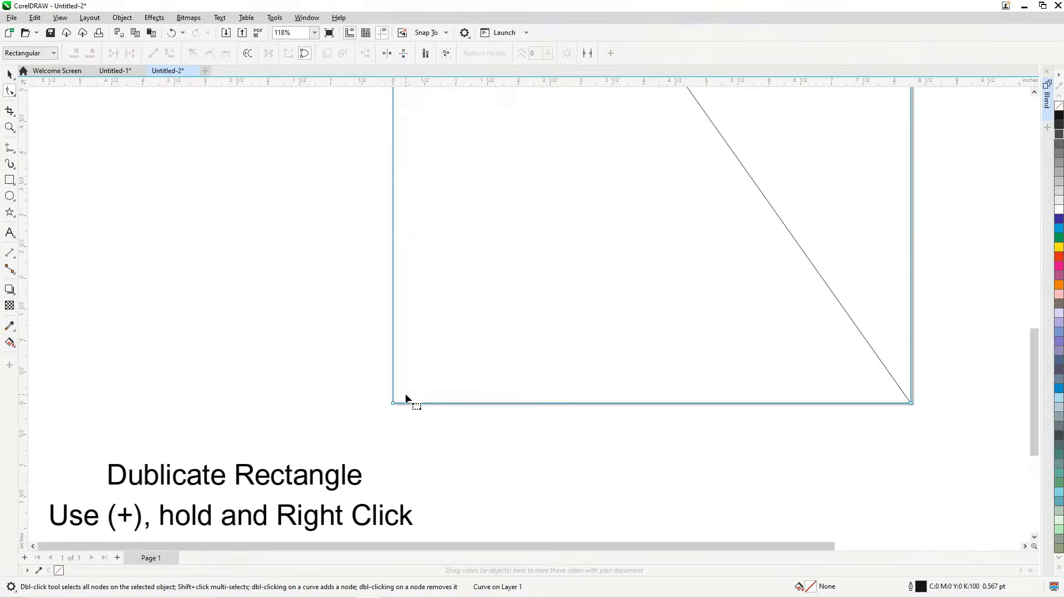
{"action": "double_click", "coordinate": [391, 404]}
{"action": "scroll", "coordinate": [380, 487], "scroll_direction": "down", "scroll_amount": 4}
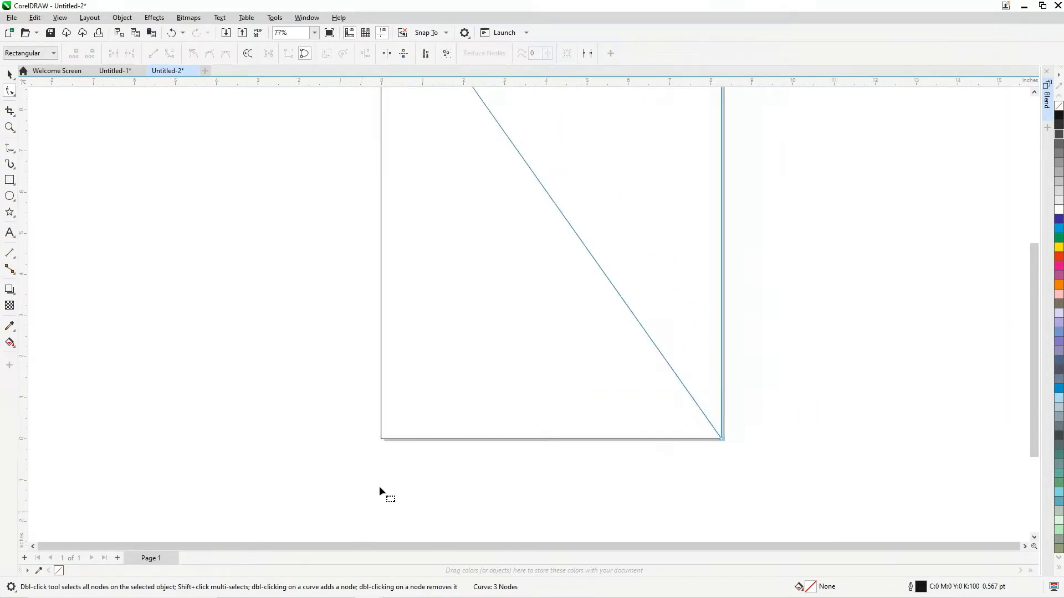
Pull the two triangles apart off the page and centre each one back on the page
{"action": "left_click", "coordinate": [10, 76]}
{"action": "scroll", "coordinate": [438, 366], "scroll_direction": "down", "scroll_amount": 2}
{"action": "scroll", "coordinate": [454, 227], "scroll_direction": "up", "scroll_amount": 1}
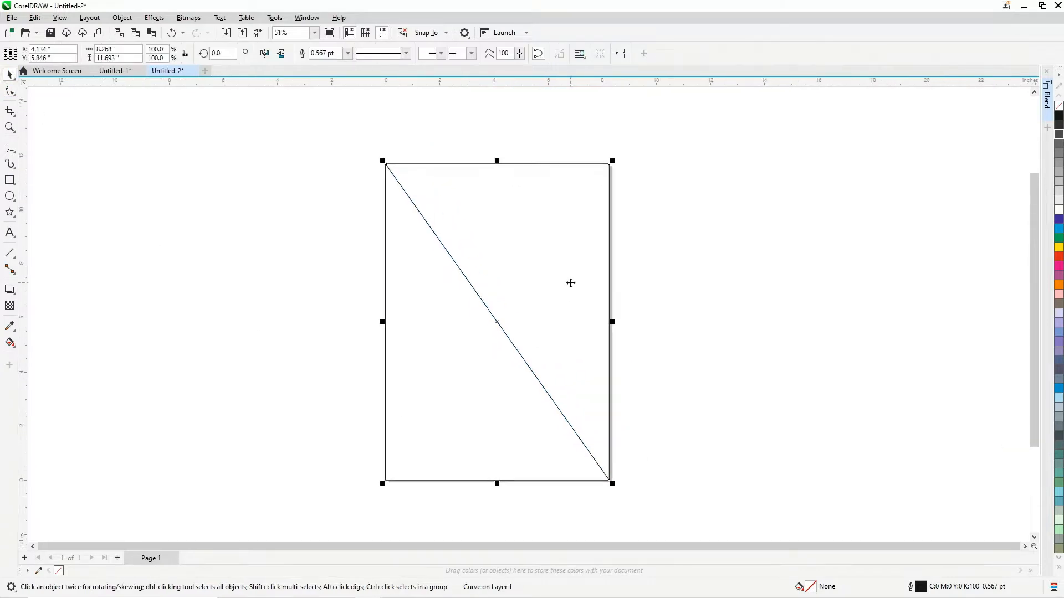
{"action": "left_click_drag", "start_coordinate": [571, 283], "coordinate": [833, 232]}
{"action": "left_click_drag", "start_coordinate": [454, 364], "coordinate": [315, 401]}
{"action": "key", "text": "p"}
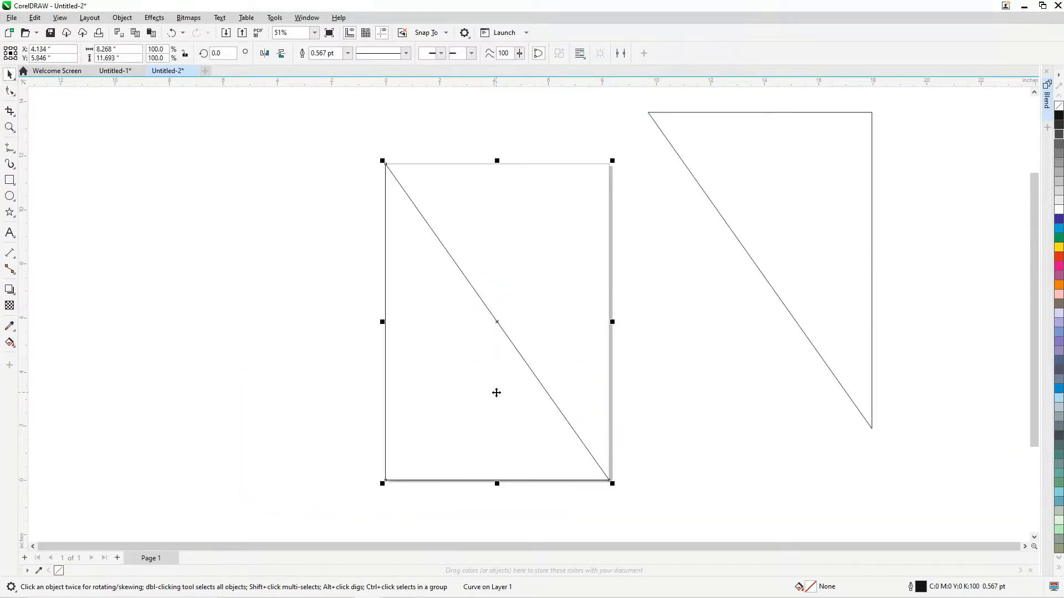
{"action": "left_click", "coordinate": [738, 249]}
{"action": "left_click", "coordinate": [797, 228]}
{"action": "key", "text": "p"}
{"action": "left_click", "coordinate": [698, 266]}
{"action": "key", "text": "shift+F4"}
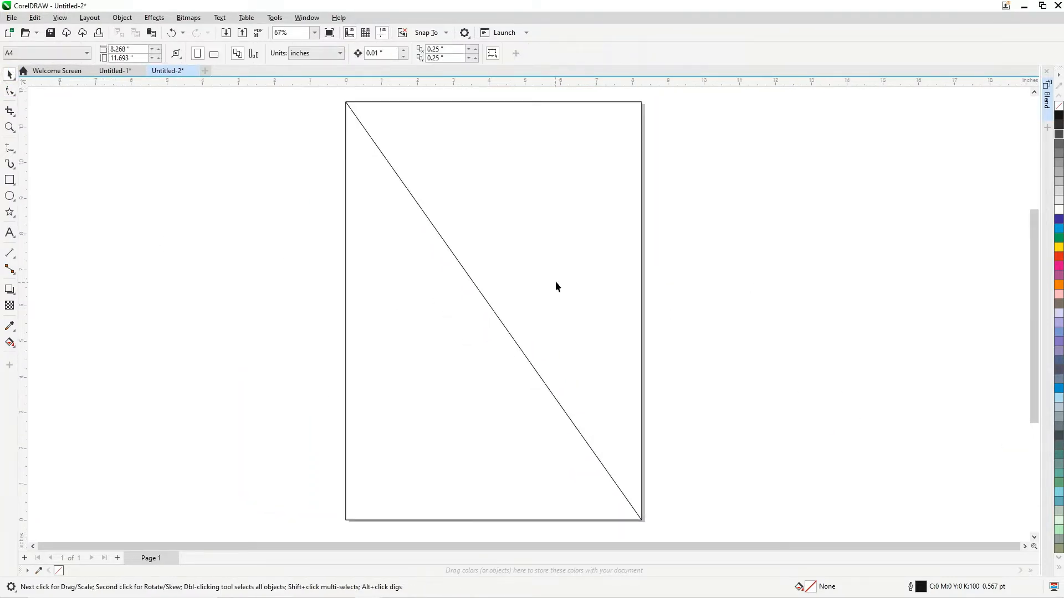
Fill the upper-right triangle with pink (C0 M40 Y20 K0) and the lower-left triangle with light blue (C40 M0 Y0 K0)
{"action": "left_click", "coordinate": [556, 281]}
{"action": "left_click", "coordinate": [1058, 294]}
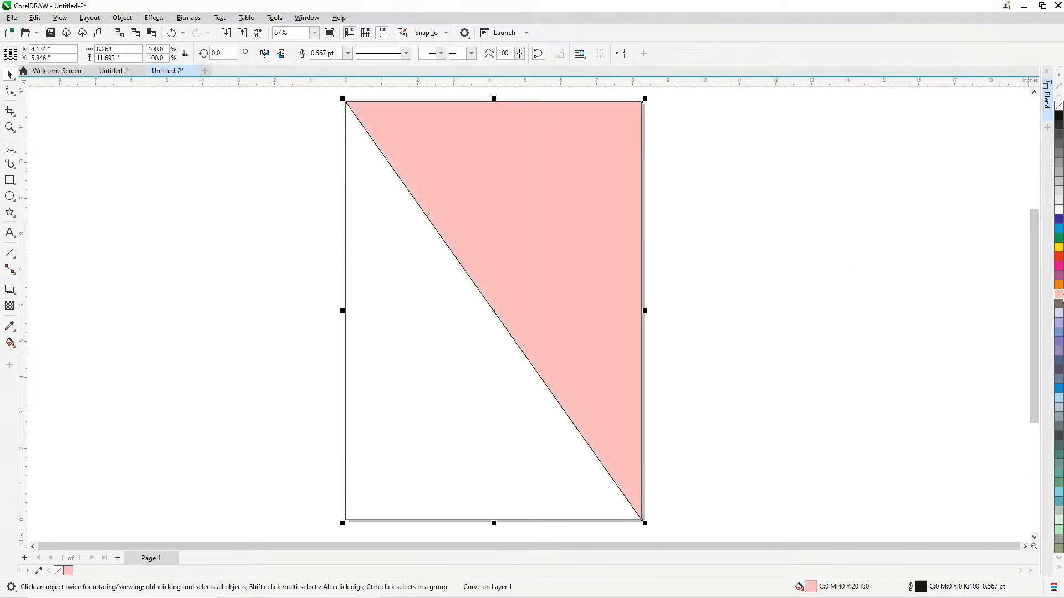
{"action": "left_click", "coordinate": [891, 420]}
{"action": "left_click", "coordinate": [352, 513]}
{"action": "left_click", "coordinate": [1059, 397]}
Remove the outlines from both triangles and group them
{"action": "scroll", "coordinate": [806, 350], "scroll_direction": "down", "scroll_amount": 1}
{"action": "left_click_drag", "start_coordinate": [734, 138], "coordinate": [430, 484]}
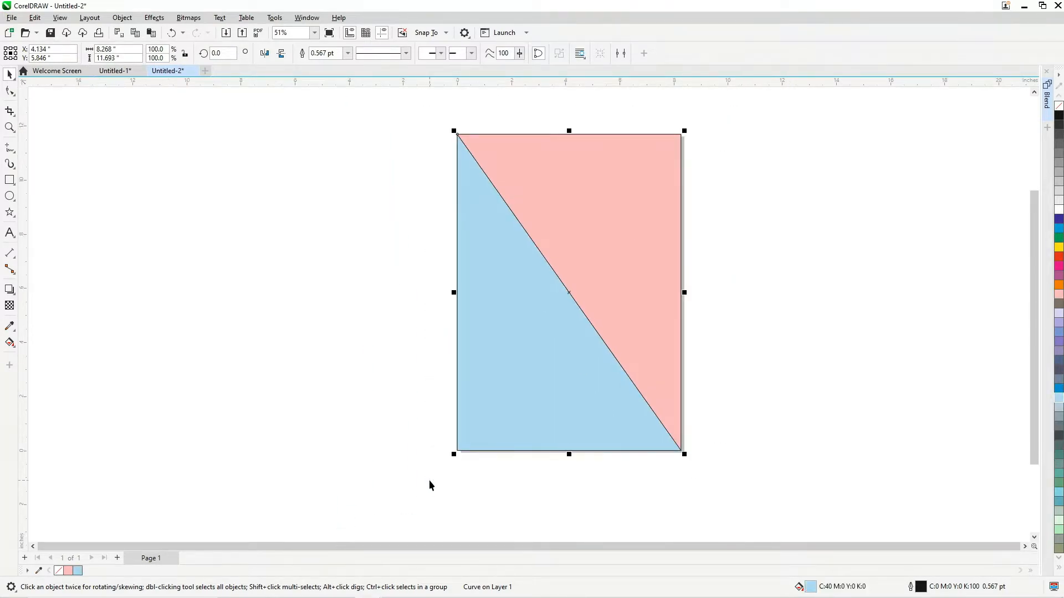
{"action": "right_click", "coordinate": [59, 571]}
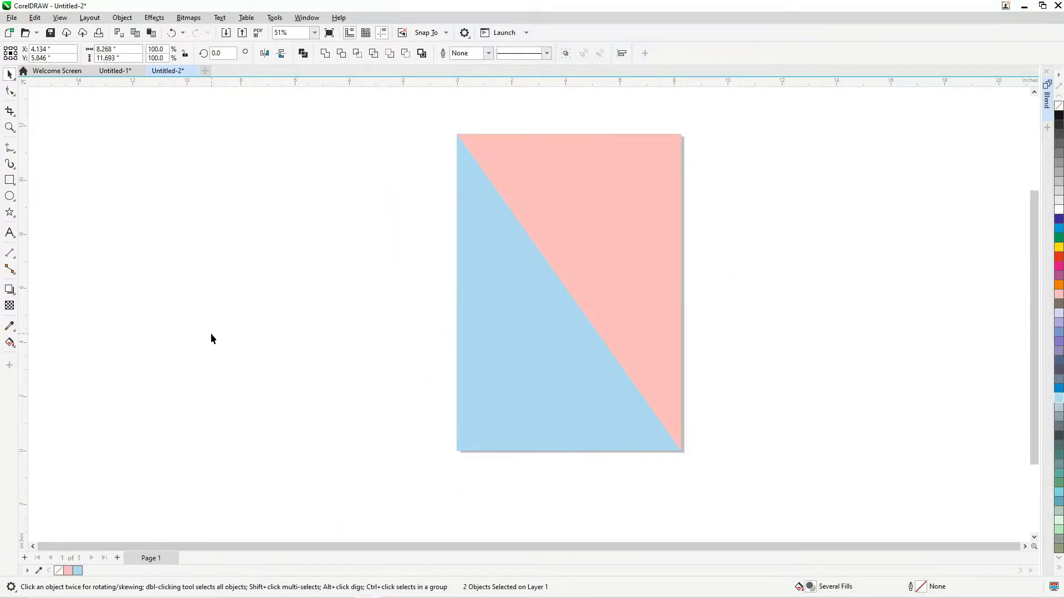
{"action": "left_click", "coordinate": [210, 333]}
{"action": "scroll", "coordinate": [670, 284], "scroll_direction": "up", "scroll_amount": 1}
{"action": "scroll", "coordinate": [464, 174], "scroll_direction": "down", "scroll_amount": 1}
{"action": "left_click_drag", "start_coordinate": [745, 430], "coordinate": [759, 484]}
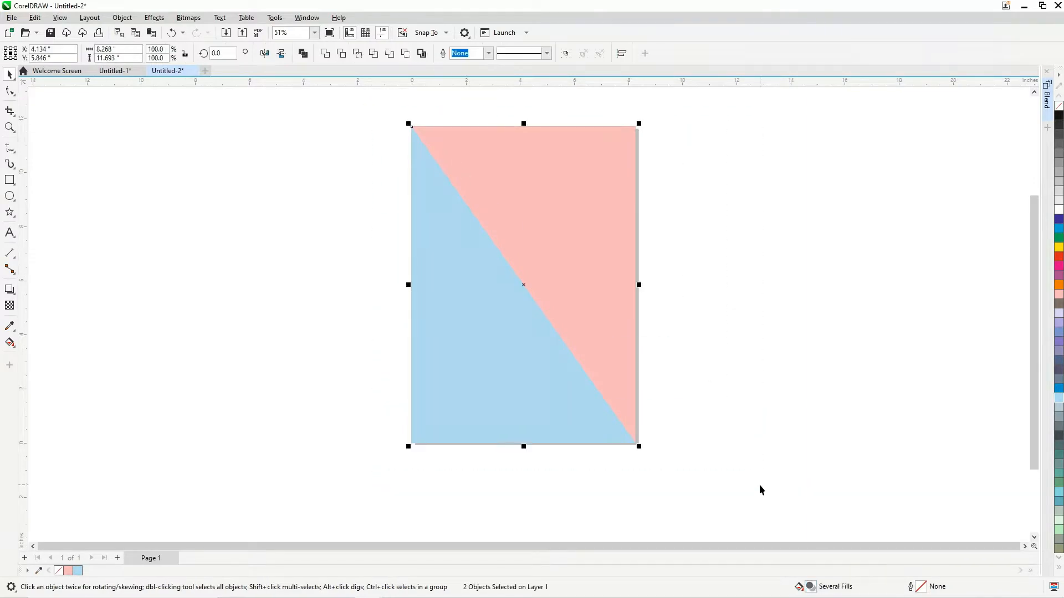
{"action": "key", "text": "ctrl+g"}
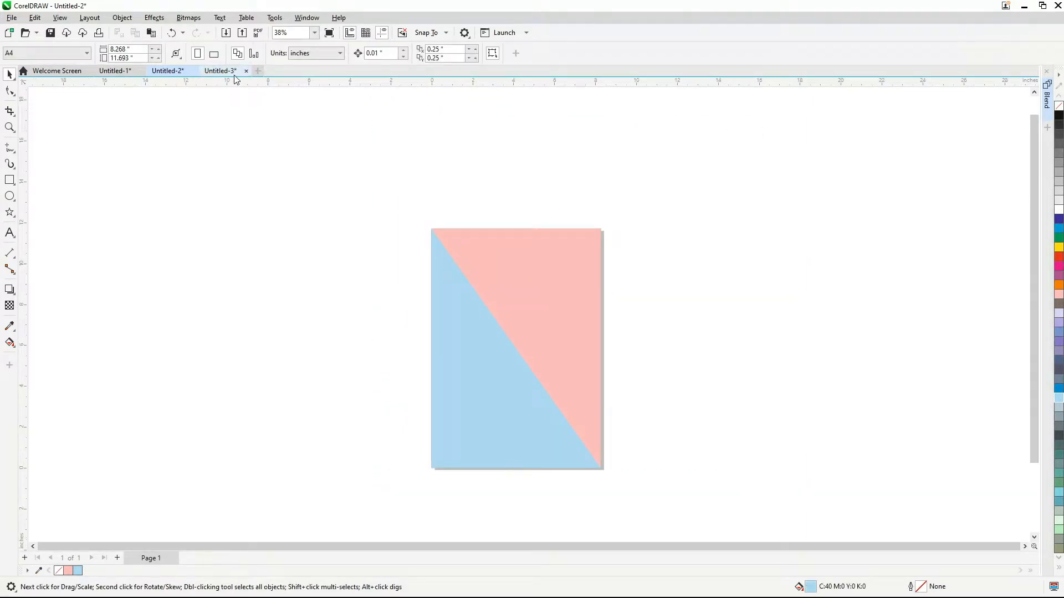
Copy the sneaker bitmap from the Untitled-3 document and paste it into Untitled-2
{"action": "left_click", "coordinate": [225, 71]}
{"action": "left_click", "coordinate": [459, 329]}
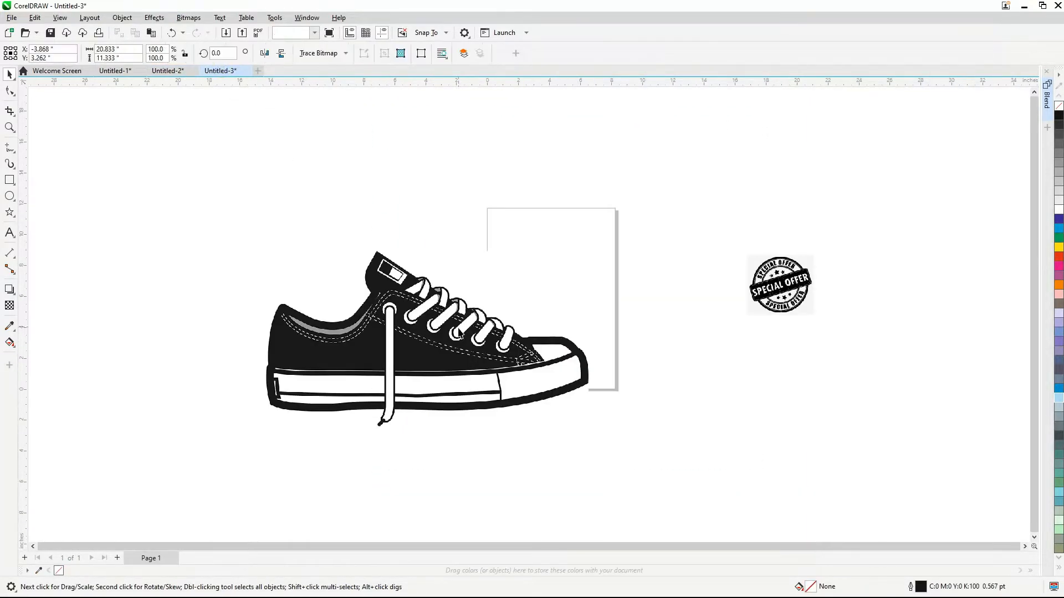
{"action": "left_click", "coordinate": [167, 71]}
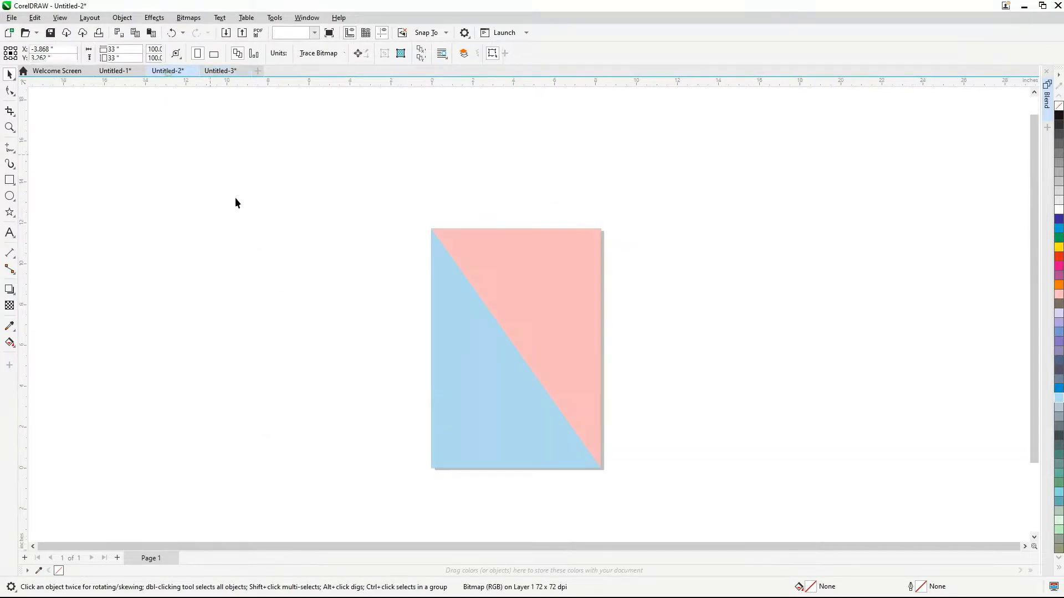
{"action": "key", "text": "ctrl+v"}
{"action": "scroll", "coordinate": [458, 350], "scroll_direction": "down", "scroll_amount": 1}
{"action": "scroll", "coordinate": [458, 350], "scroll_direction": "up", "scroll_amount": 1}
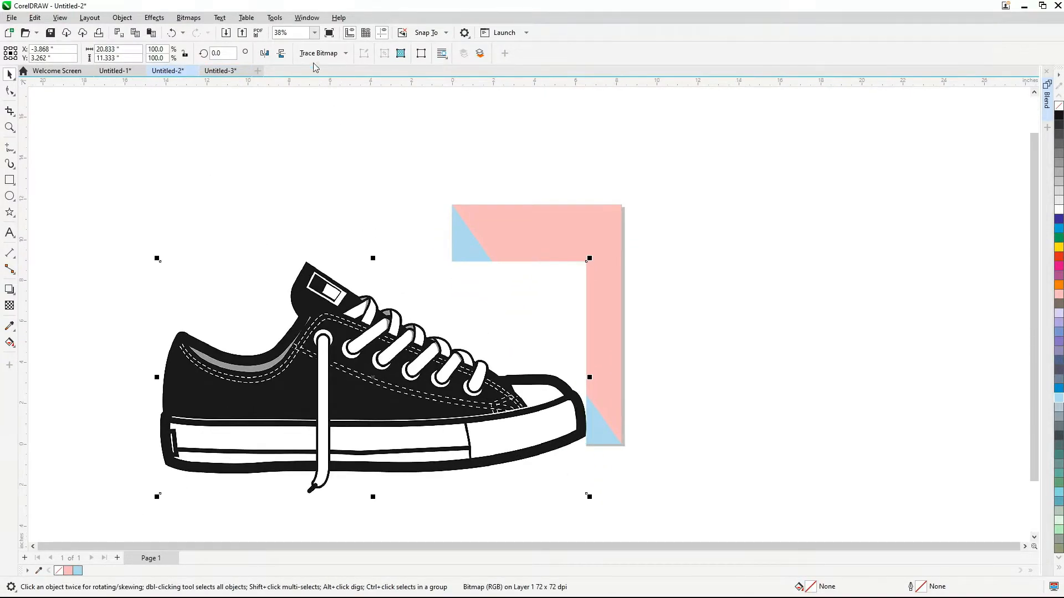
Trace the sneaker bitmap with the High Quality Image outline trace, setting Detail to 96
{"action": "left_click", "coordinate": [321, 53]}
{"action": "mouse_move", "coordinate": [333, 93]}
{"action": "left_click", "coordinate": [402, 95]}
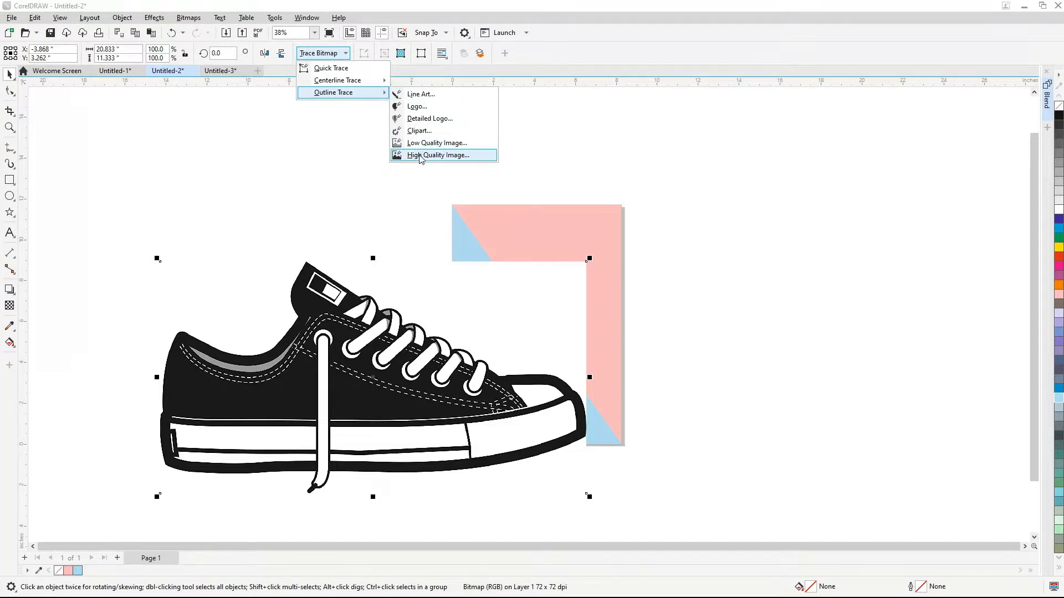
{"action": "left_click", "coordinate": [438, 155]}
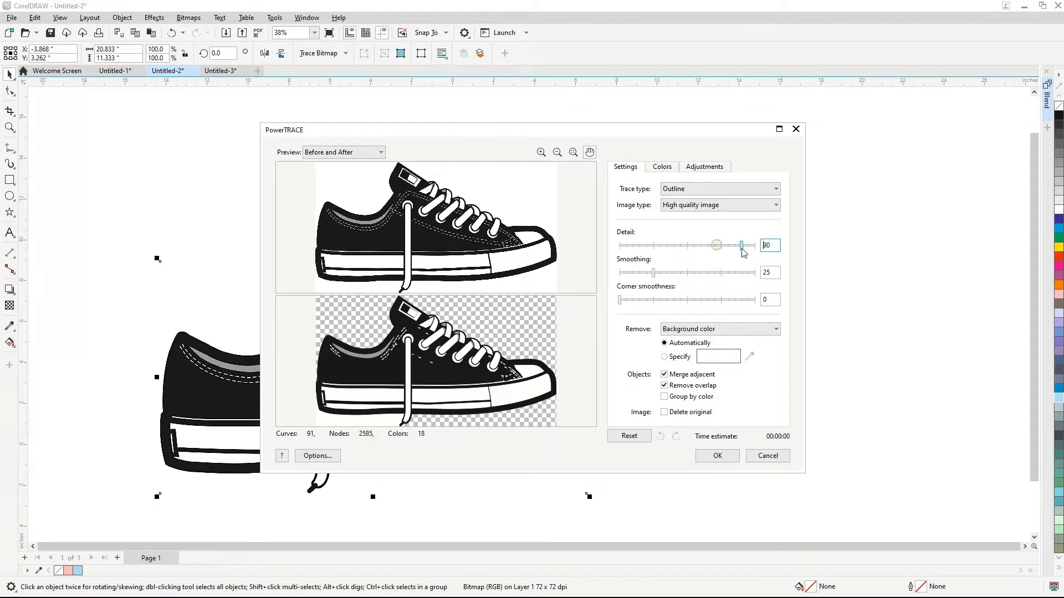
{"action": "left_click_drag", "start_coordinate": [757, 256], "coordinate": [752, 258]}
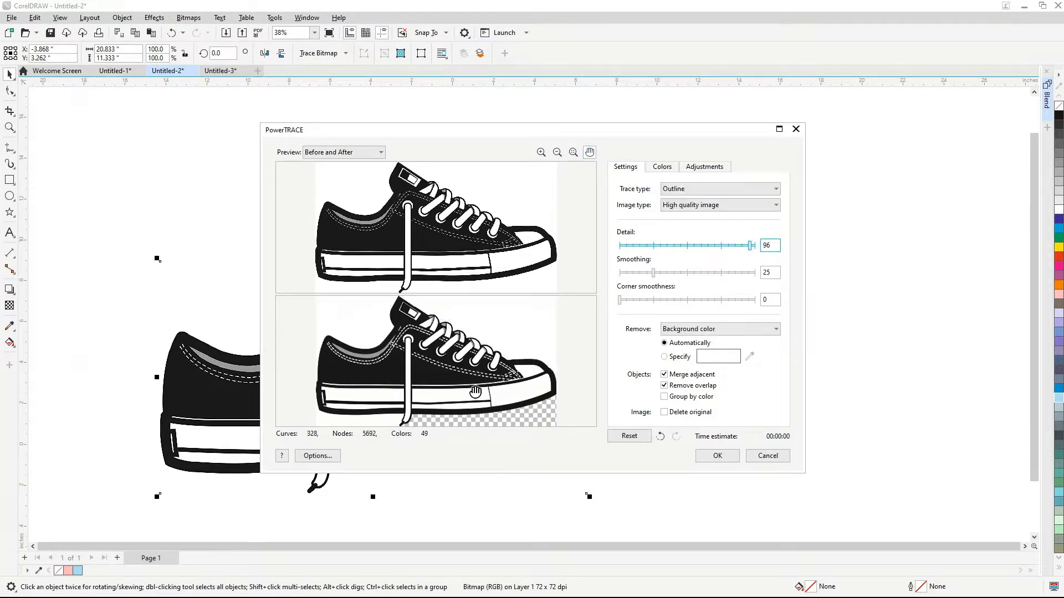
{"action": "left_click", "coordinate": [718, 456]}
Move the traced sneaker toward the page's right side and the original bitmap off the page's left side
{"action": "scroll", "coordinate": [537, 273], "scroll_direction": "down", "scroll_amount": 2}
{"action": "mouse_move", "coordinate": [486, 338]}
{"action": "left_mouse_down"}
{"action": "mouse_move", "coordinate": [641, 360]}
{"action": "mouse_move", "coordinate": [731, 313]}
{"action": "left_mouse_up"}
{"action": "left_click_drag", "start_coordinate": [397, 346], "coordinate": [217, 313]}
{"action": "scroll", "coordinate": [619, 316], "scroll_direction": "up", "scroll_amount": 1}
{"action": "left_click_drag", "start_coordinate": [621, 315], "coordinate": [686, 307]}
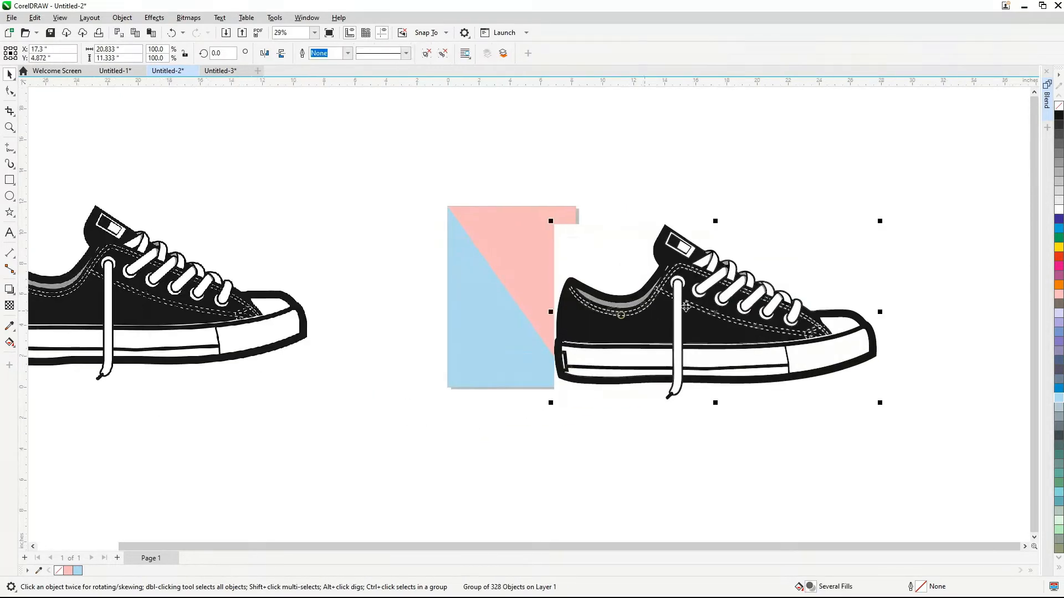
Scale the traced sneaker down to about 6.19 × 3.37 in over the lower-left half of the page
{"action": "scroll", "coordinate": [723, 304], "scroll_direction": "up", "scroll_amount": 2}
{"action": "scroll", "coordinate": [647, 272], "scroll_direction": "down", "scroll_amount": 1}
{"action": "mouse_move", "coordinate": [895, 207]}
{"action": "left_mouse_down"}
{"action": "mouse_move", "coordinate": [875, 231]}
{"action": "mouse_move", "coordinate": [699, 326]}
{"action": "mouse_move", "coordinate": [534, 273]}
{"action": "left_mouse_up"}
{"action": "scroll", "coordinate": [534, 273], "scroll_direction": "up", "scroll_amount": 3}
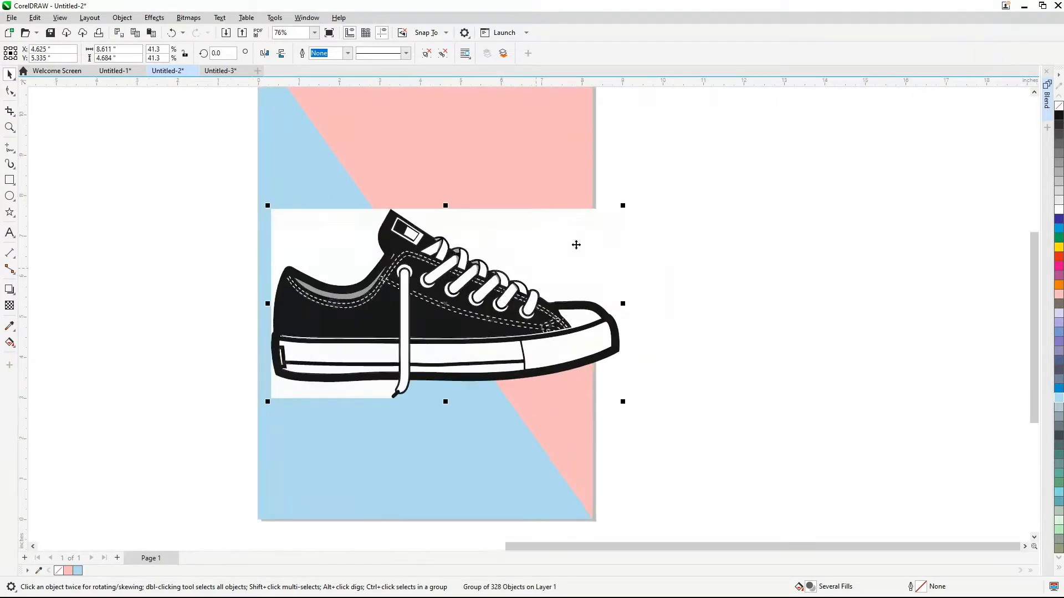
{"action": "left_click_drag", "start_coordinate": [624, 205], "coordinate": [576, 256]}
{"action": "scroll", "coordinate": [327, 353], "scroll_direction": "up", "scroll_amount": 3}
{"action": "scroll", "coordinate": [443, 299], "scroll_direction": "down", "scroll_amount": 1}
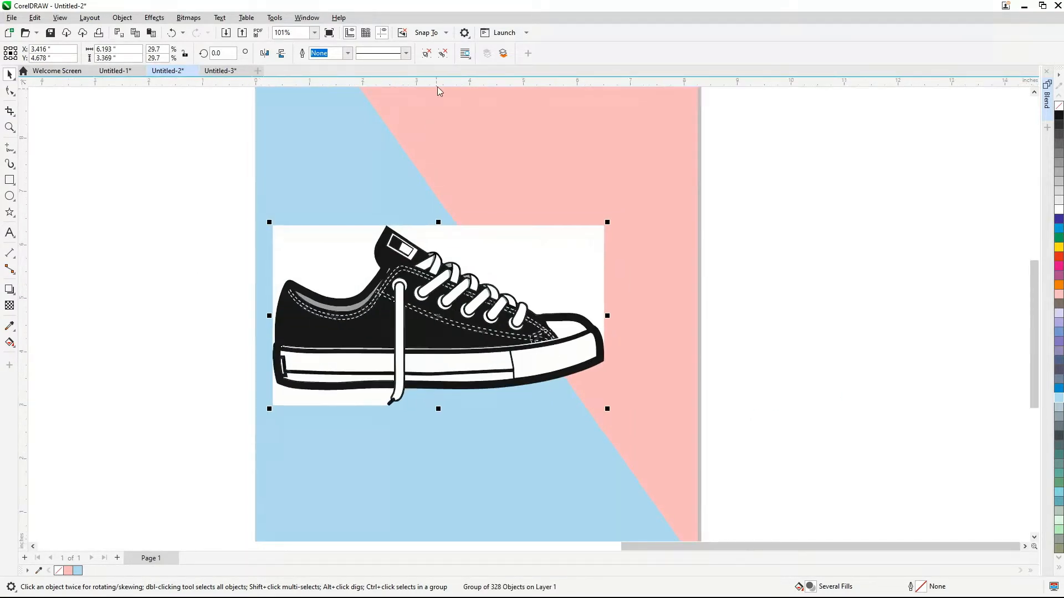
Ungroup the traced sneaker and delete the white background pieces above and below the shoe
{"action": "left_click", "coordinate": [447, 58]}
{"action": "left_click", "coordinate": [187, 209]}
{"action": "left_click", "coordinate": [300, 242]}
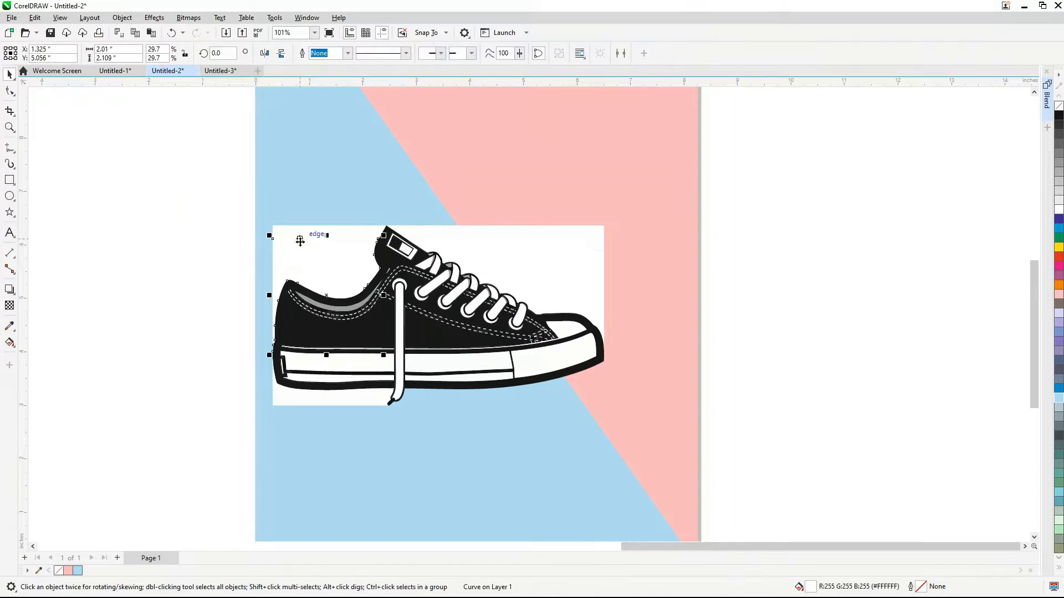
{"action": "key", "text": "Delete"}
{"action": "left_click", "coordinate": [305, 230]}
{"action": "key", "text": "Delete"}
{"action": "left_click", "coordinate": [324, 397]}
{"action": "key", "text": "Delete"}
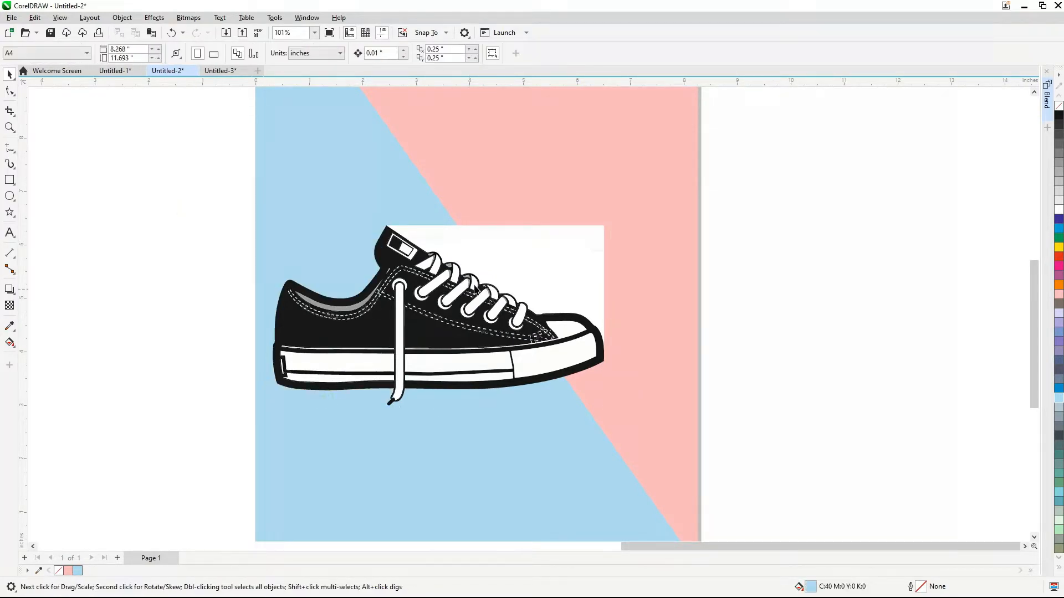
{"action": "left_click", "coordinate": [478, 266]}
{"action": "key", "text": "Delete"}
{"action": "left_click", "coordinate": [488, 235]}
{"action": "key", "text": "Delete"}
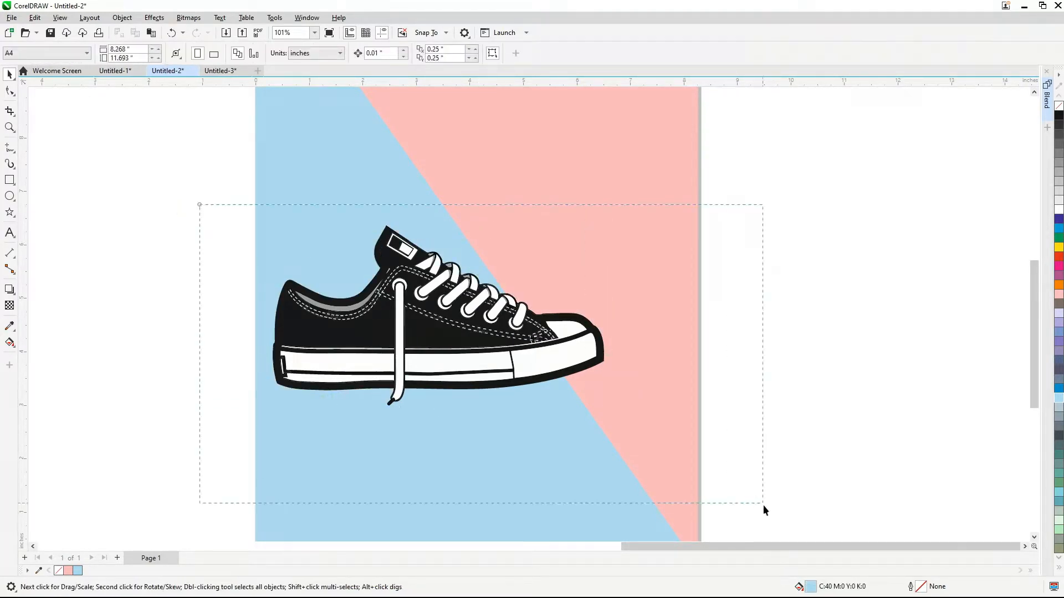
Group all the remaining pieces of the traced sneaker
{"action": "left_click_drag", "start_coordinate": [624, 434], "coordinate": [624, 435]}
{"action": "key", "text": "ctrl+g"}
{"action": "scroll", "coordinate": [582, 392], "scroll_direction": "down", "scroll_amount": 2}
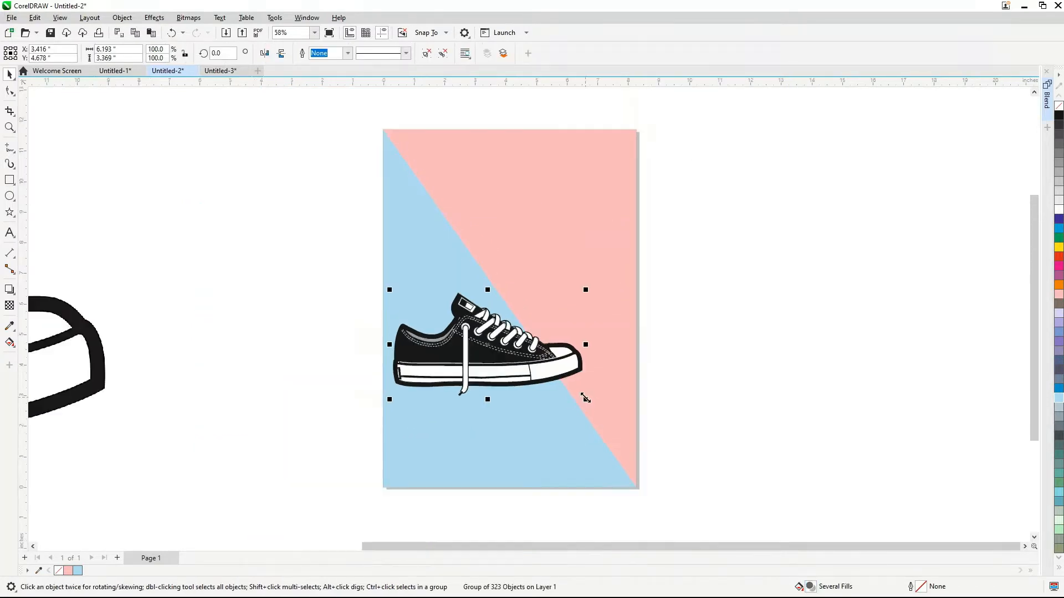
Rotate the sneaker group 90° and mirror it horizontally and vertically so the toe points down
{"action": "scroll", "coordinate": [577, 382], "scroll_direction": "up", "scroll_amount": 1}
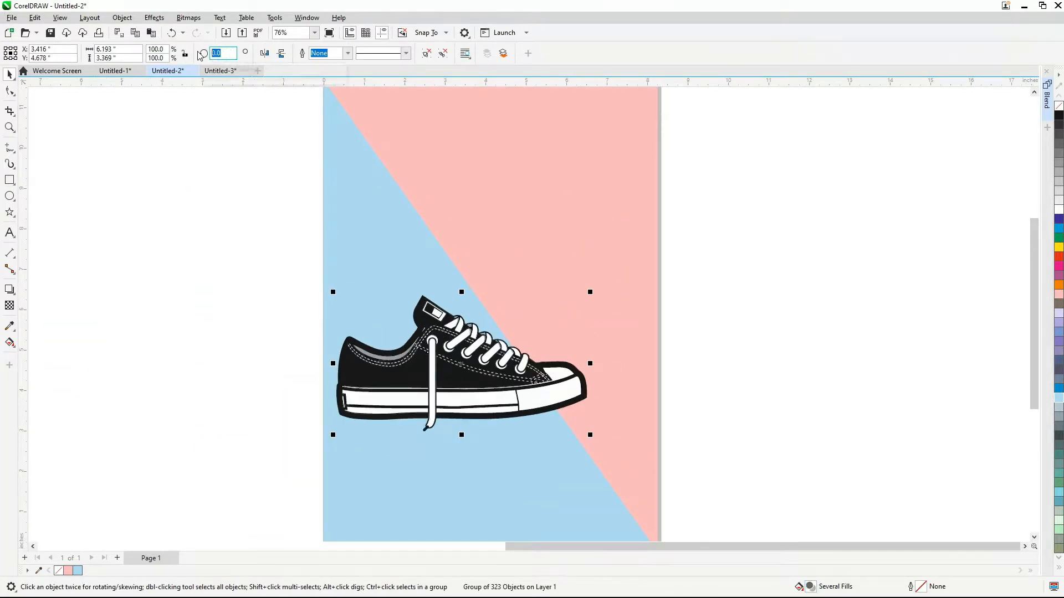
{"action": "type", "text": "90"}
{"action": "key", "text": "Return"}
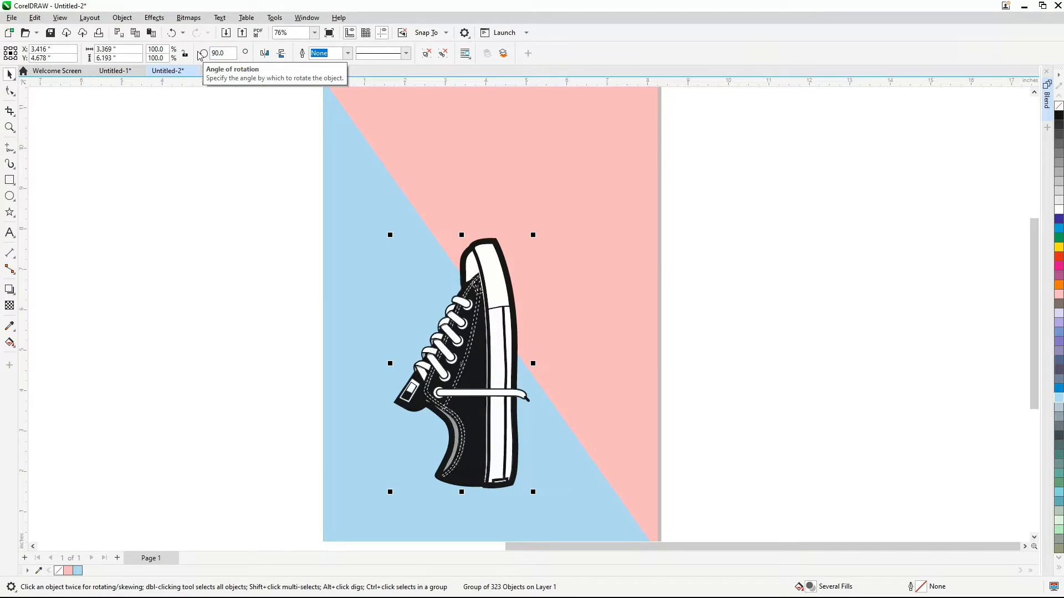
{"action": "left_click", "coordinate": [281, 54]}
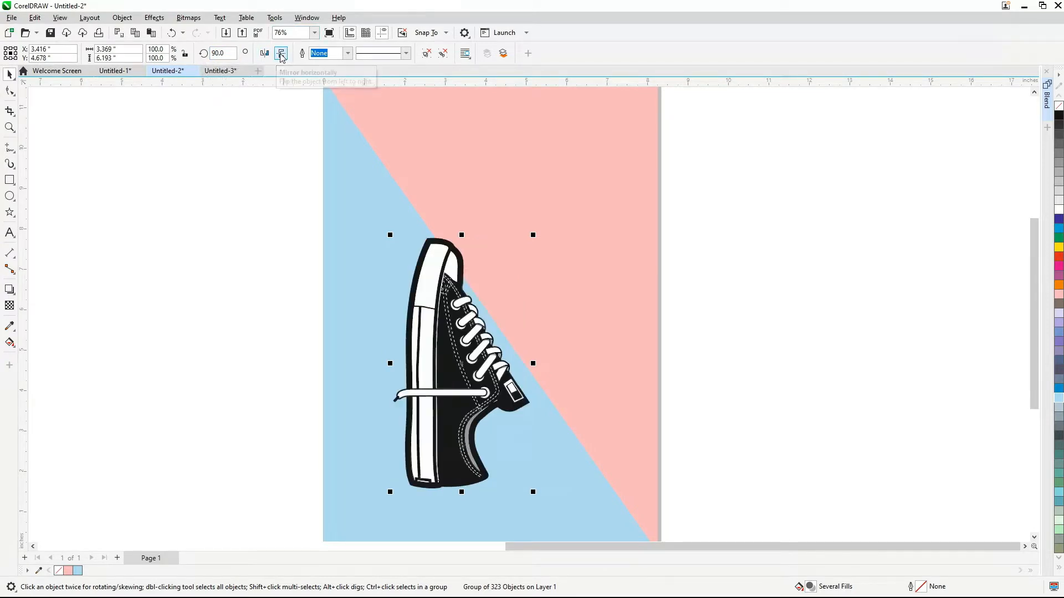
{"action": "left_click", "coordinate": [281, 54]}
Move the sneaker to the upper-left area of the page and enlarge it to about 3.91 × 7.19 in
{"action": "left_click_drag", "start_coordinate": [424, 317], "coordinate": [401, 208]}
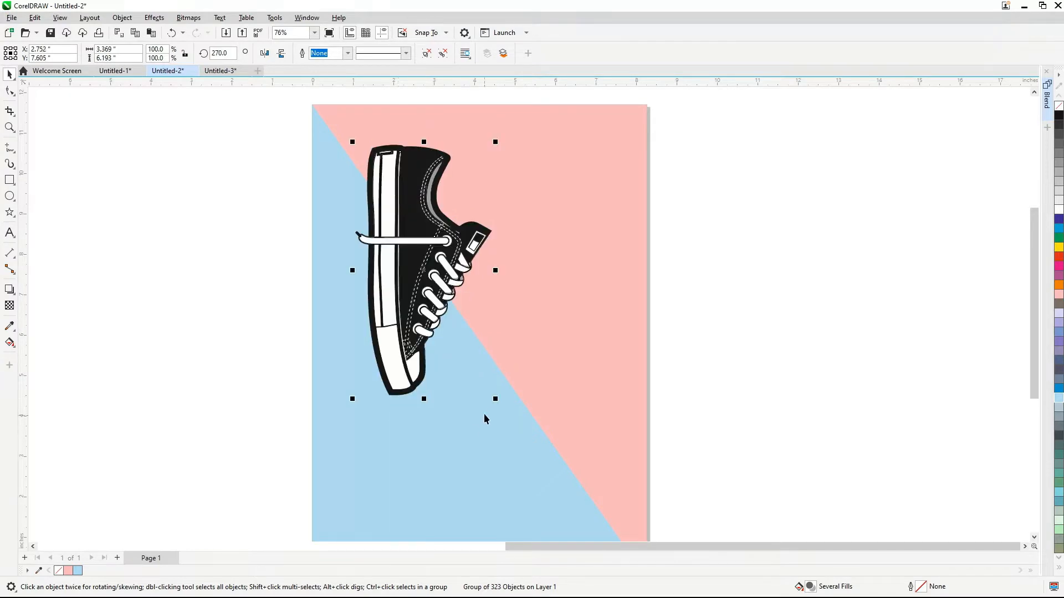
{"action": "left_click_drag", "start_coordinate": [500, 398], "coordinate": [521, 438]}
{"action": "key", "text": "ctrl+z"}
{"action": "left_click", "coordinate": [427, 292]}
{"action": "scroll", "coordinate": [550, 277], "scroll_direction": "down", "scroll_amount": 1}
{"action": "scroll", "coordinate": [491, 335], "scroll_direction": "up", "scroll_amount": 1}
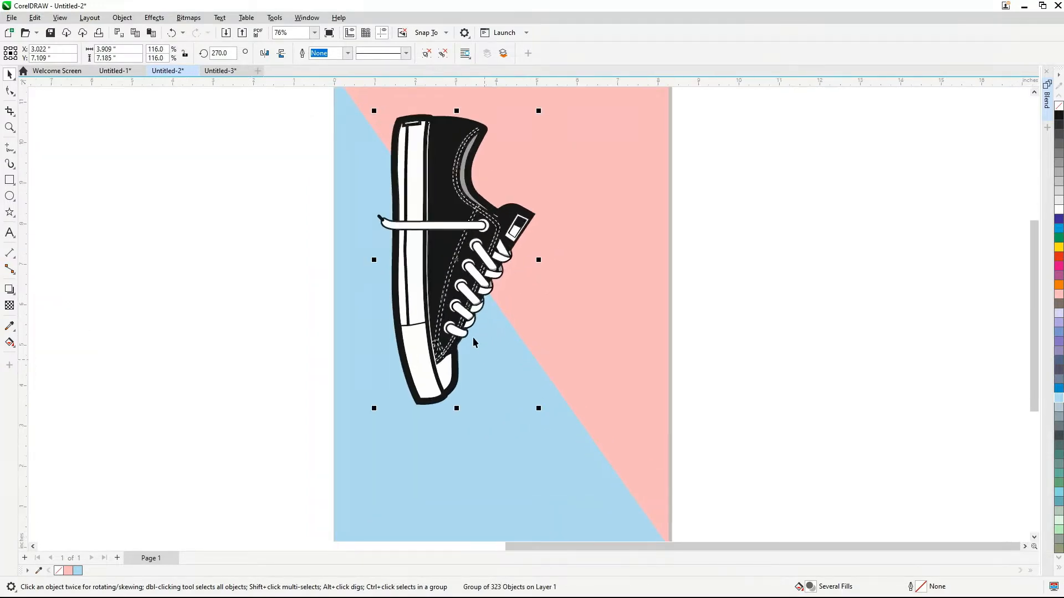
Place a copy of the sneaker lower on the page to the right of the first and mirror it horizontally
{"action": "left_click_drag", "start_coordinate": [457, 303], "coordinate": [543, 446]}
{"action": "right_click", "coordinate": [544, 446]}
{"action": "scroll", "coordinate": [474, 227], "scroll_direction": "down", "scroll_amount": 1}
{"action": "scroll", "coordinate": [474, 292], "scroll_direction": "up", "scroll_amount": 1}
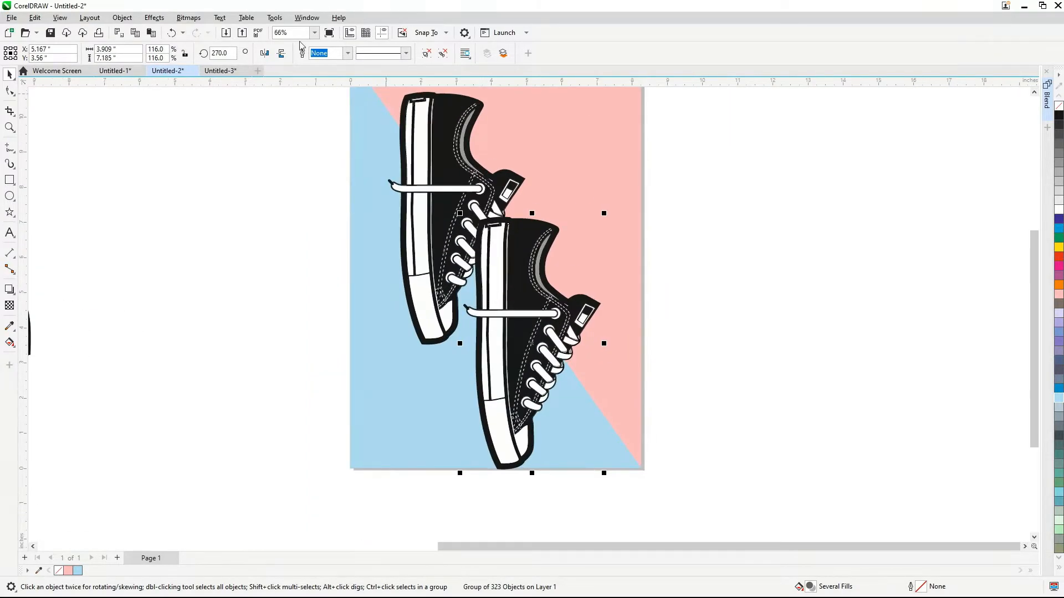
{"action": "left_click", "coordinate": [268, 56]}
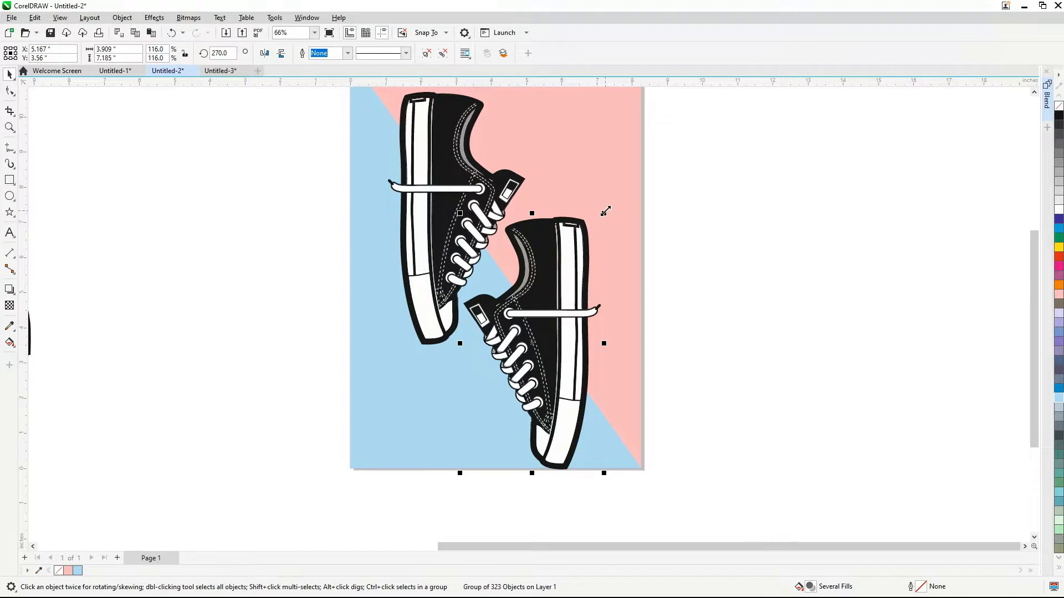
Shrink the mirrored sneaker to about 2.06 × 3.79 in and place it just below the large shoe's toe
{"action": "left_click_drag", "start_coordinate": [605, 211], "coordinate": [564, 285]}
{"action": "left_click_drag", "start_coordinate": [507, 361], "coordinate": [479, 357]}
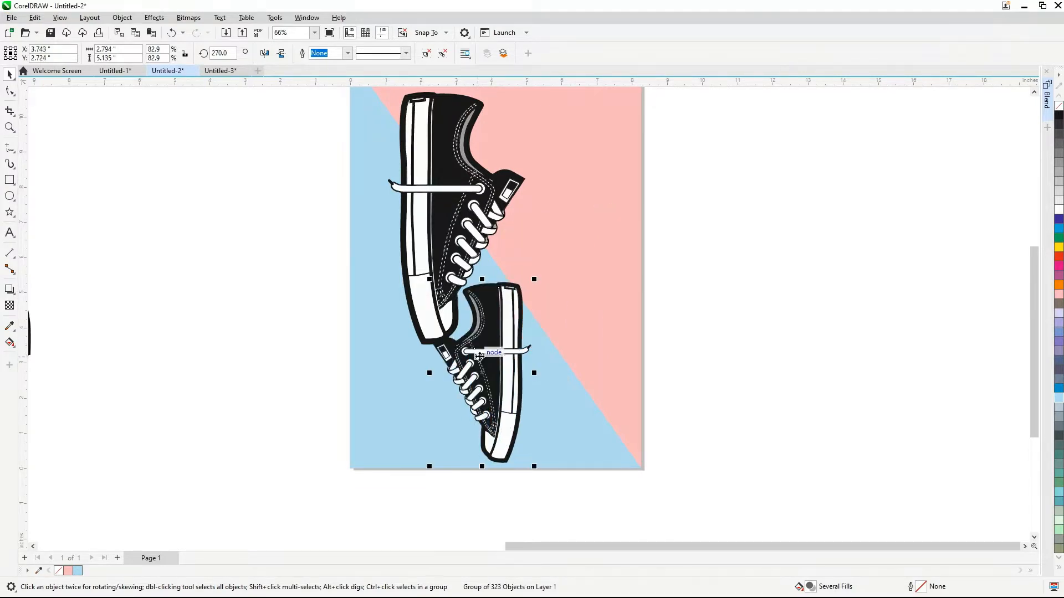
{"action": "scroll", "coordinate": [478, 356], "scroll_direction": "up", "scroll_amount": 1}
{"action": "left_click_drag", "start_coordinate": [553, 255], "coordinate": [520, 320]}
{"action": "mouse_move", "coordinate": [465, 365]}
{"action": "left_mouse_down"}
{"action": "mouse_move", "coordinate": [473, 331]}
{"action": "mouse_move", "coordinate": [477, 363]}
{"action": "left_mouse_up"}
{"action": "scroll", "coordinate": [529, 491], "scroll_direction": "down", "scroll_amount": 3}
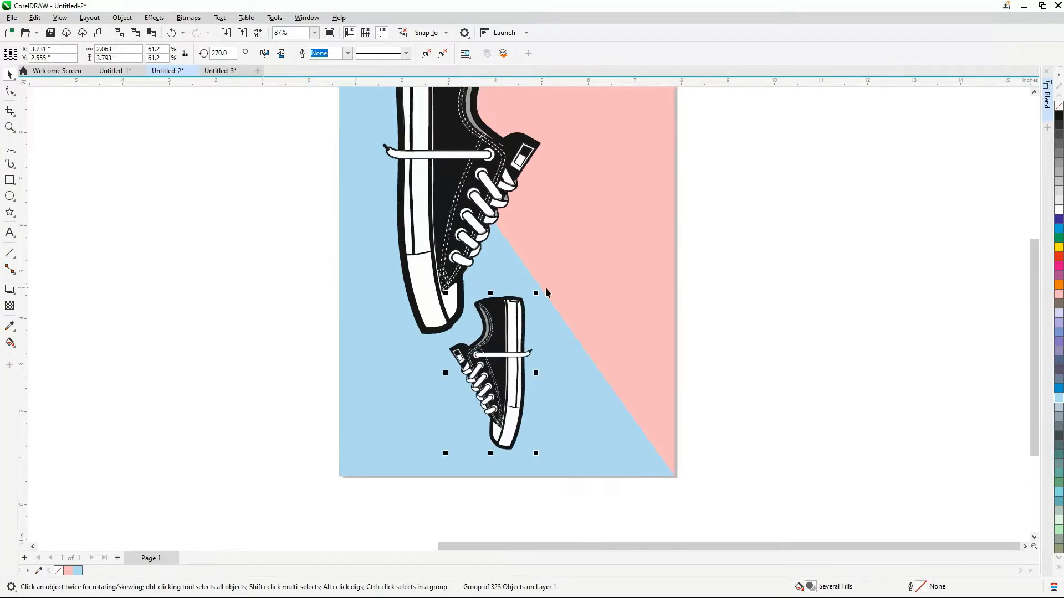
Group the two sneakers and shift the group about 0.2 in to the right
{"action": "left_click", "coordinate": [530, 492]}
{"action": "scroll", "coordinate": [551, 291], "scroll_direction": "up", "scroll_amount": 1}
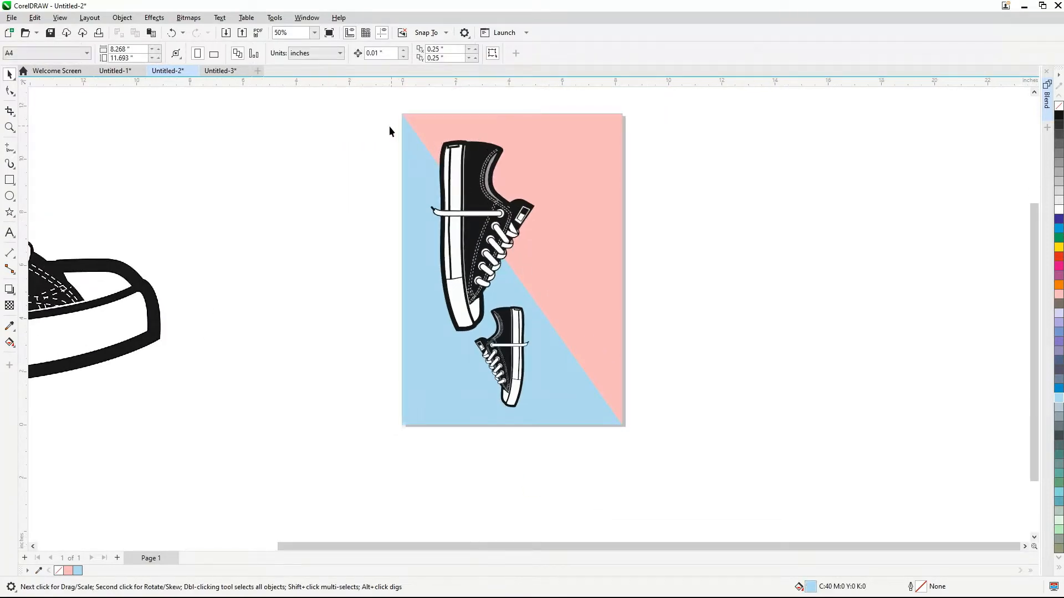
{"action": "left_click_drag", "start_coordinate": [363, 117], "coordinate": [558, 453]}
{"action": "key", "text": "ctrl+g"}
{"action": "scroll", "coordinate": [546, 340], "scroll_direction": "up", "scroll_amount": 1}
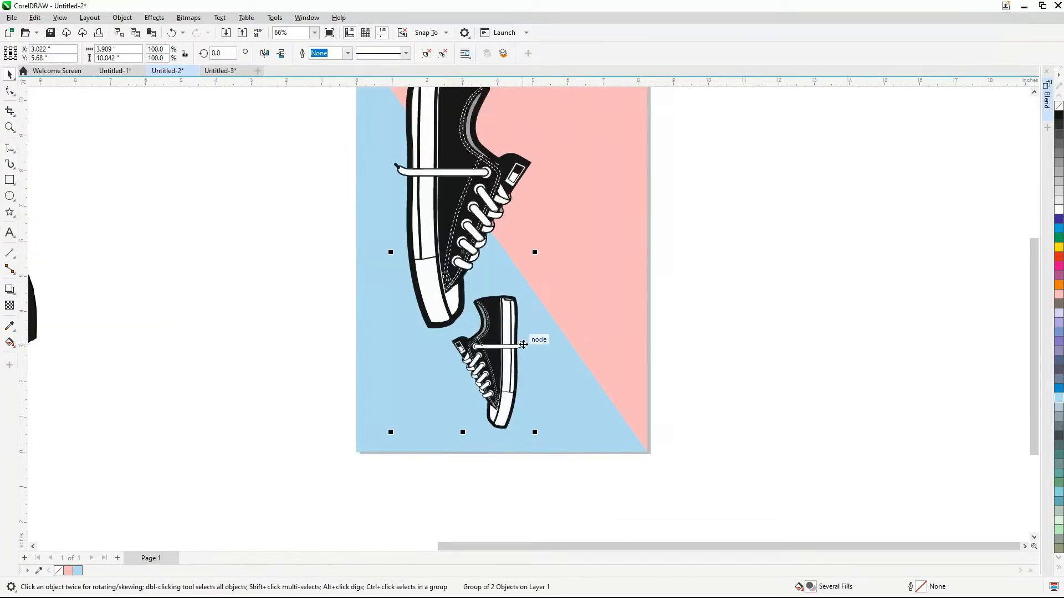
{"action": "left_click_drag", "start_coordinate": [468, 342], "coordinate": [469, 341]}
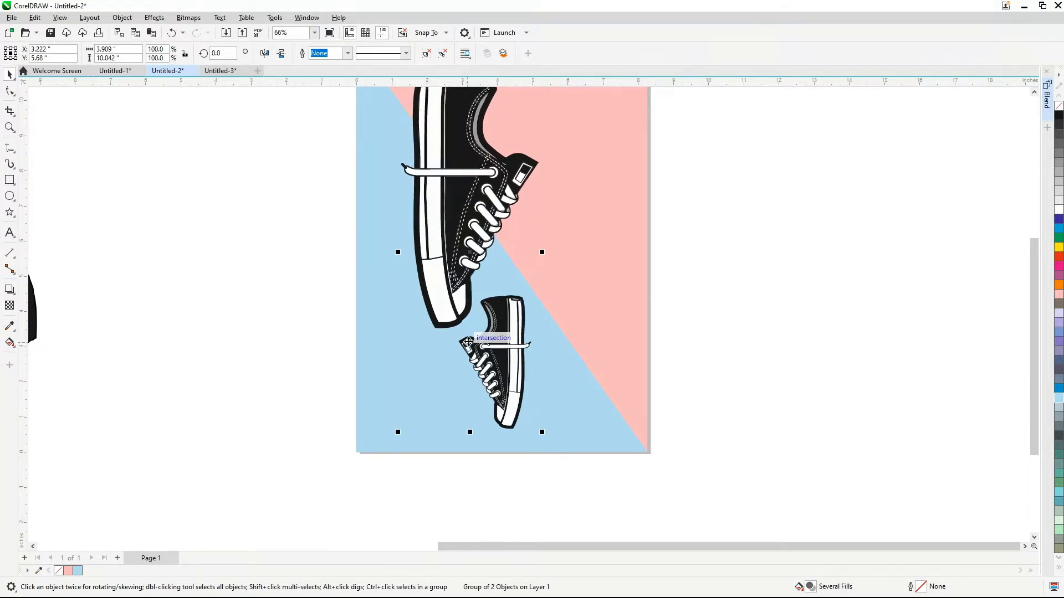
Shift the sneaker group about 0.08 in to the left on the page and deselect it
{"action": "scroll", "coordinate": [469, 342], "scroll_direction": "down", "scroll_amount": 2}
{"action": "scroll", "coordinate": [448, 220], "scroll_direction": "up", "scroll_amount": 2}
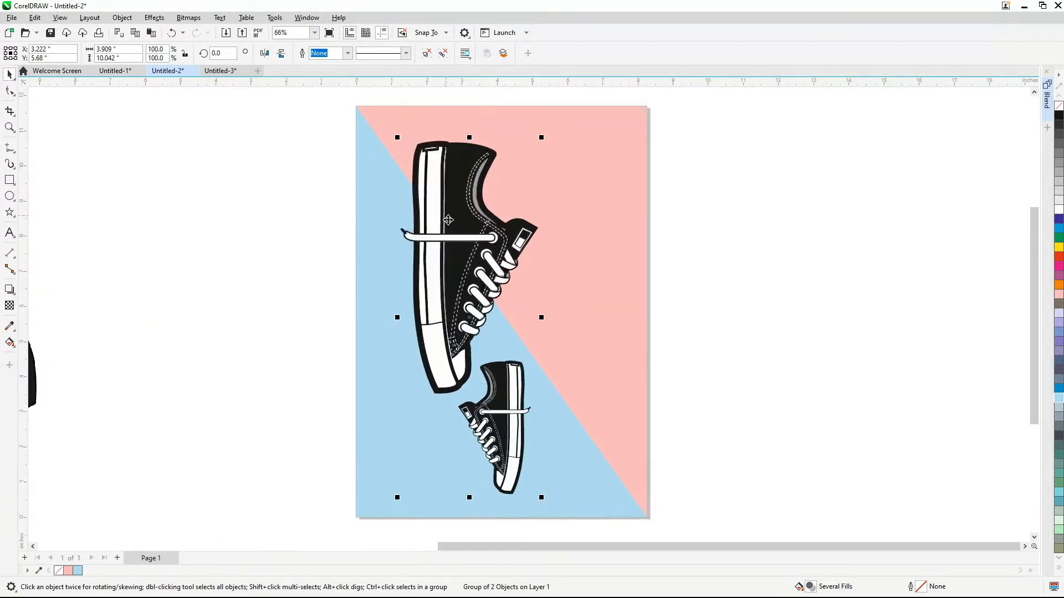
{"action": "scroll", "coordinate": [447, 220], "scroll_direction": "down", "scroll_amount": 1}
{"action": "left_click_drag", "start_coordinate": [479, 235], "coordinate": [476, 234]}
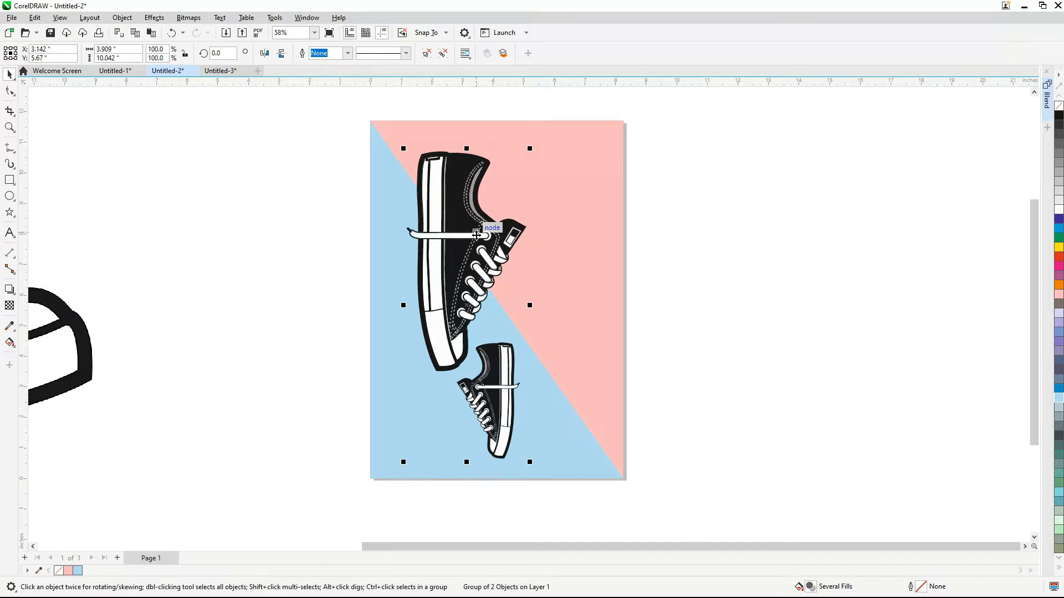
{"action": "scroll", "coordinate": [476, 234], "scroll_direction": "down", "scroll_amount": 2}
{"action": "scroll", "coordinate": [457, 232], "scroll_direction": "up", "scroll_amount": 1}
{"action": "left_click", "coordinate": [237, 302]}
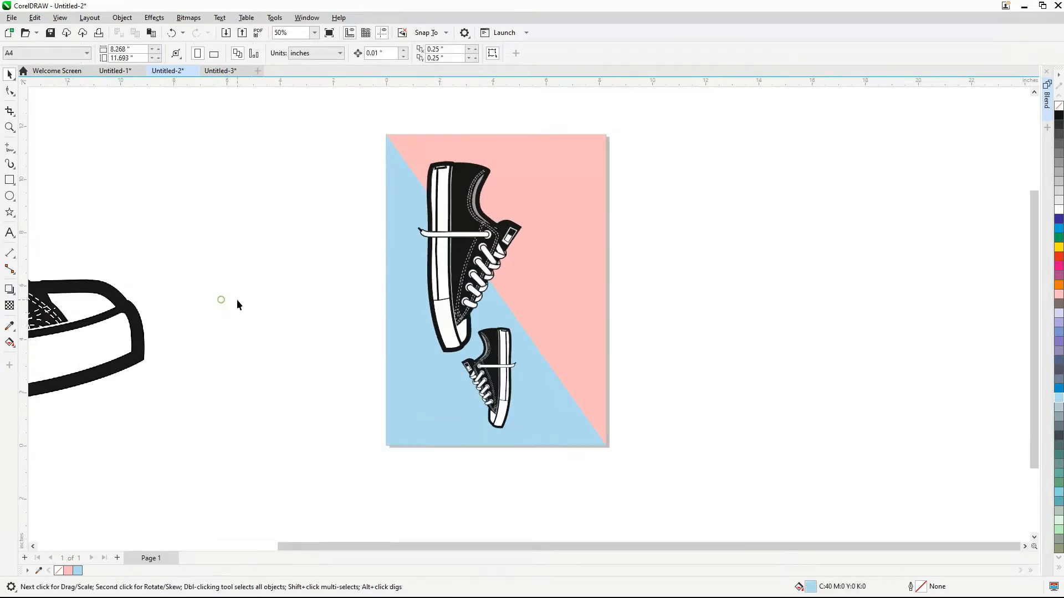
Add the text CONVERSE beside the large sneaker, enlarge it to about 79.8 pt and move it further left
{"action": "left_click", "coordinate": [9, 233]}
{"action": "scroll", "coordinate": [307, 246], "scroll_direction": "up", "scroll_amount": 3}
{"action": "left_click", "coordinate": [318, 261]}
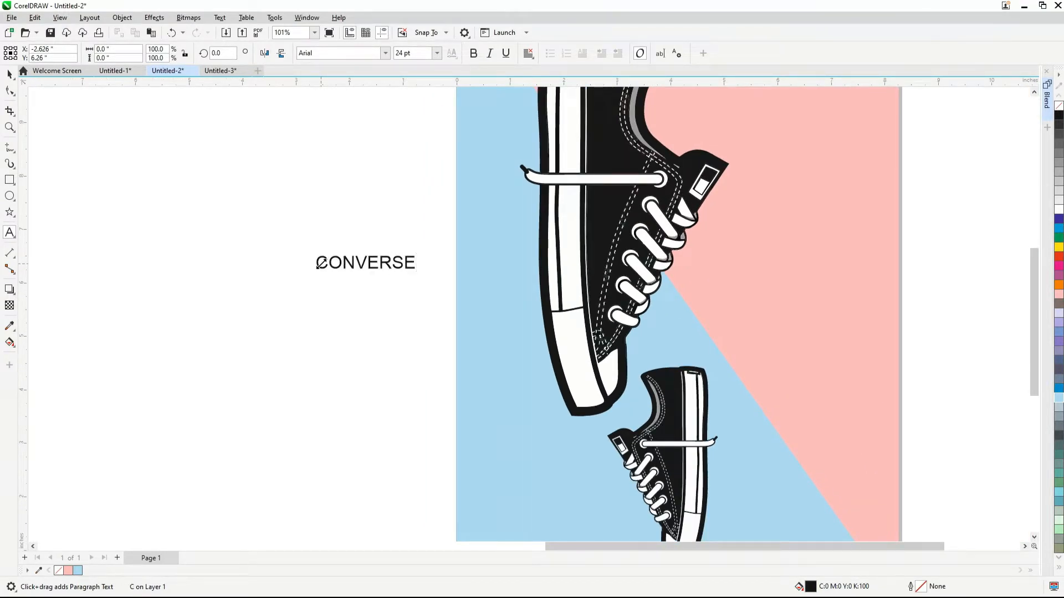
{"action": "scroll", "coordinate": [320, 262], "scroll_direction": "down", "scroll_amount": 2}
{"action": "left_click_drag", "start_coordinate": [390, 261], "coordinate": [538, 242]}
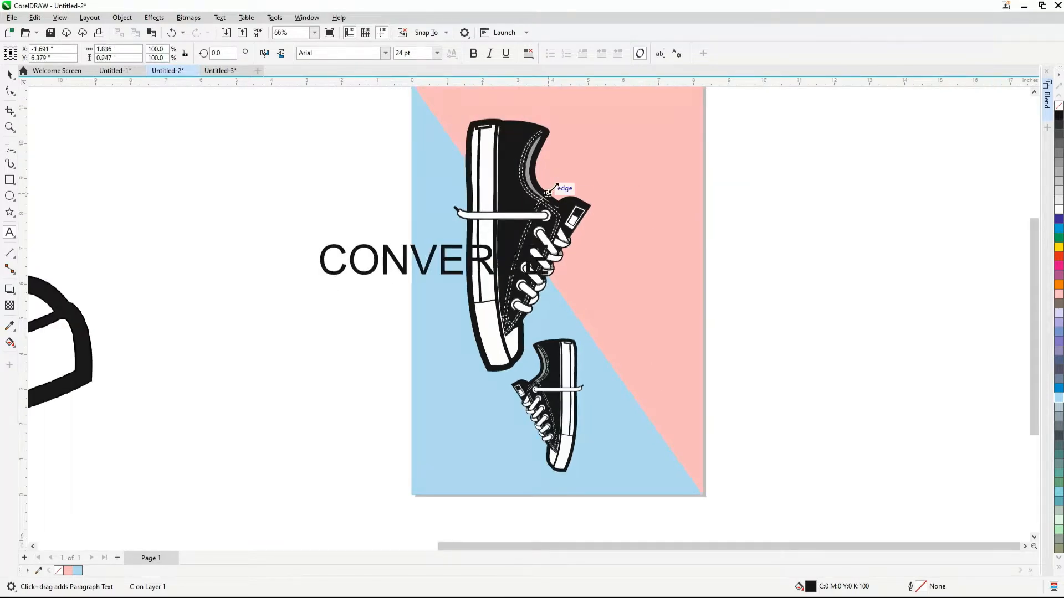
{"action": "left_click_drag", "start_coordinate": [437, 275], "coordinate": [324, 284]}
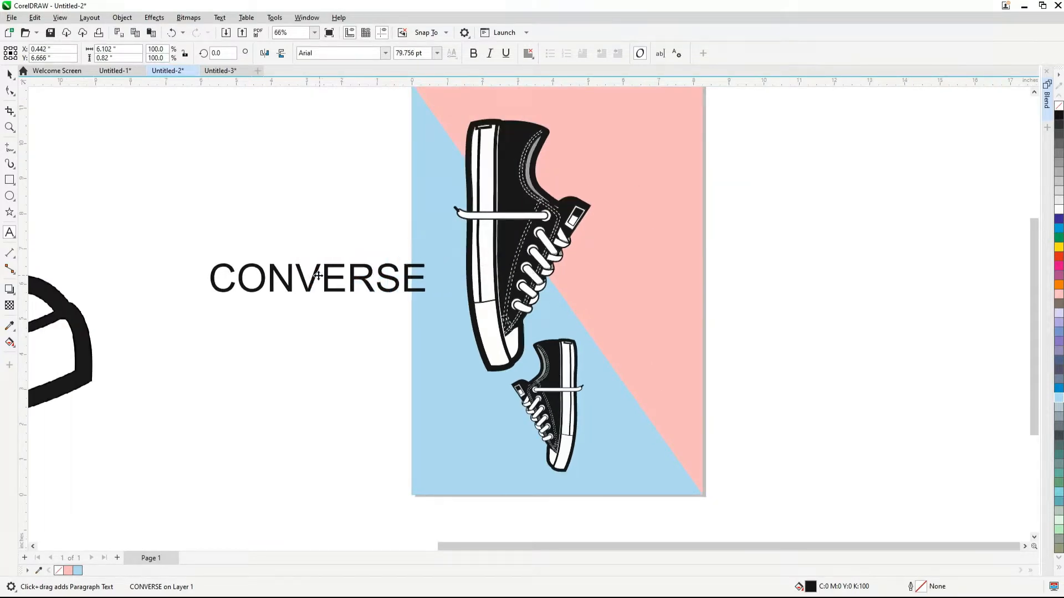
Break CONVERSE into a vertical column with each letter on its own line
{"action": "key", "text": "Return"}
{"action": "key", "text": "Right"}
{"action": "key", "text": "Return"}
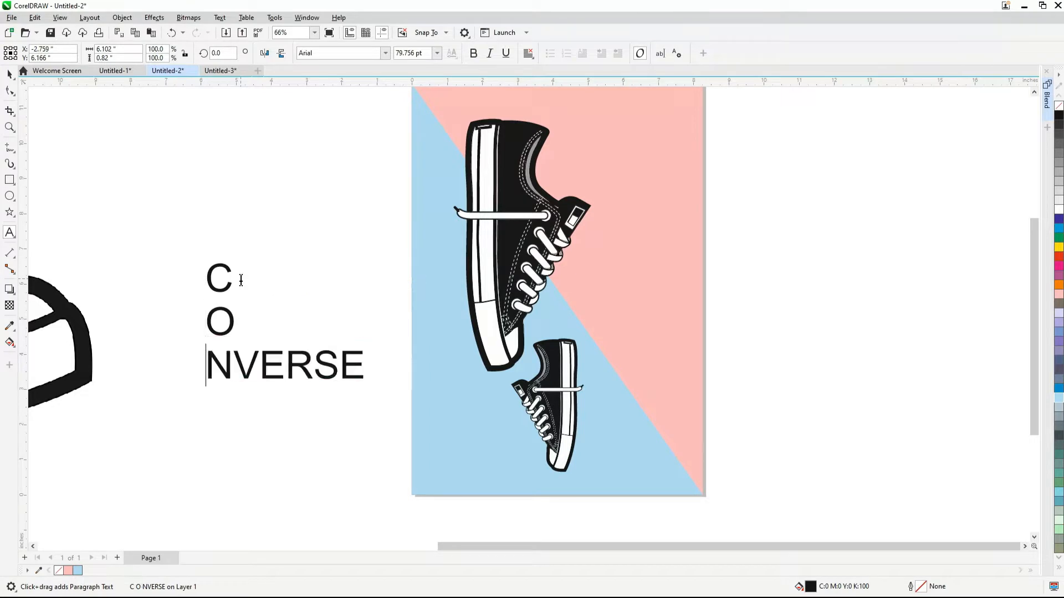
{"action": "key", "text": "Return"}
{"action": "key", "text": "Right"}
{"action": "key", "text": "Return"}
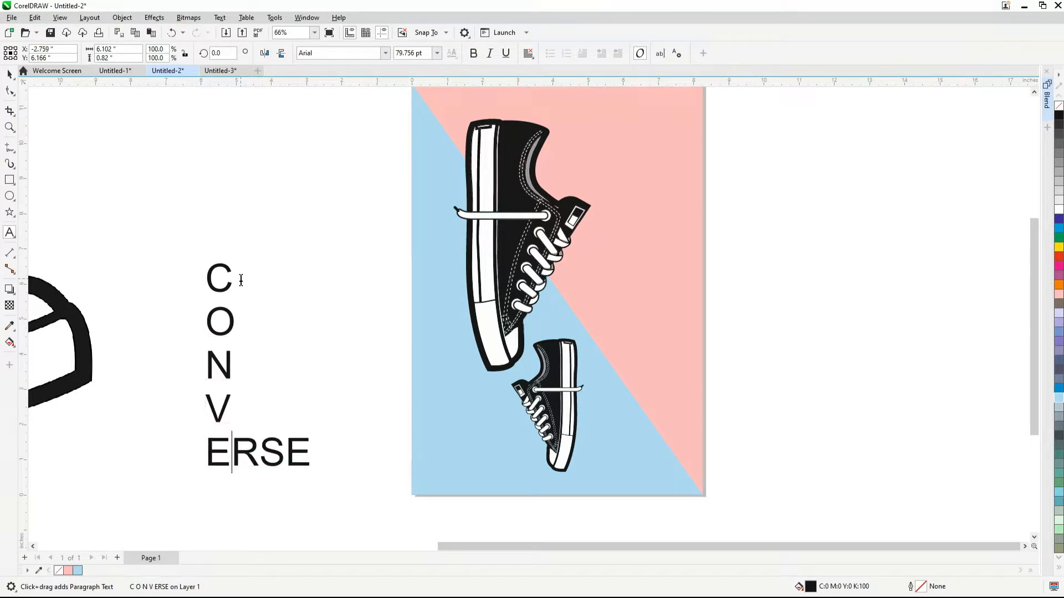
{"action": "key", "text": "Right"}
{"action": "key", "text": "Return"}
{"action": "key", "text": "Right"}
{"action": "key", "text": "Return"}
{"action": "key", "text": "Right"}
{"action": "key", "text": "Return"}
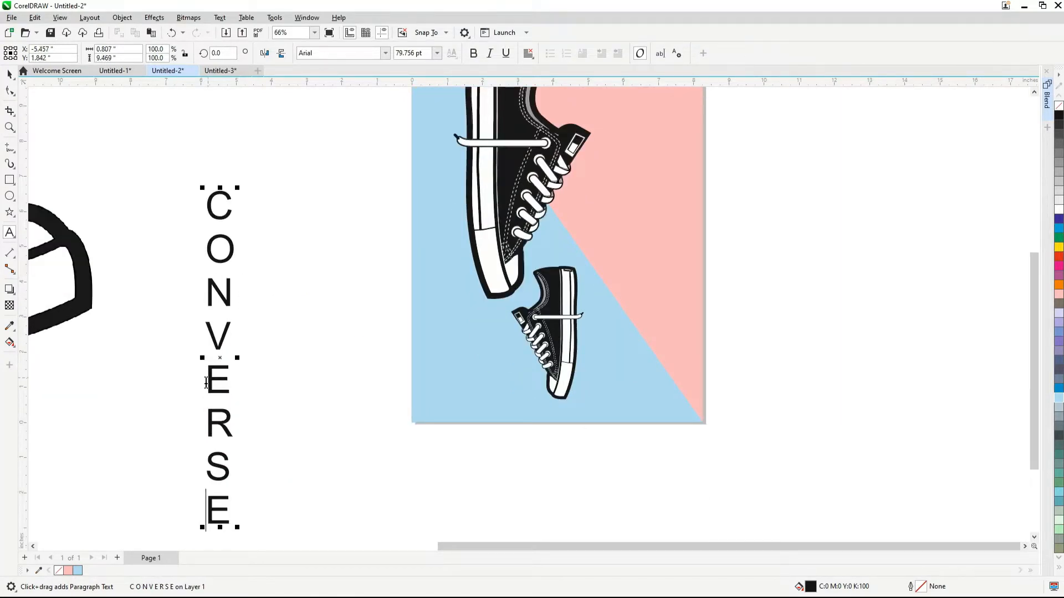
Place the vertical CONVERSE text along the poster's left edge beside the large sneaker and shrink it to about 77.4 pt
{"action": "left_click_drag", "start_coordinate": [221, 355], "coordinate": [448, 245]}
{"action": "scroll", "coordinate": [446, 269], "scroll_direction": "down", "scroll_amount": 2}
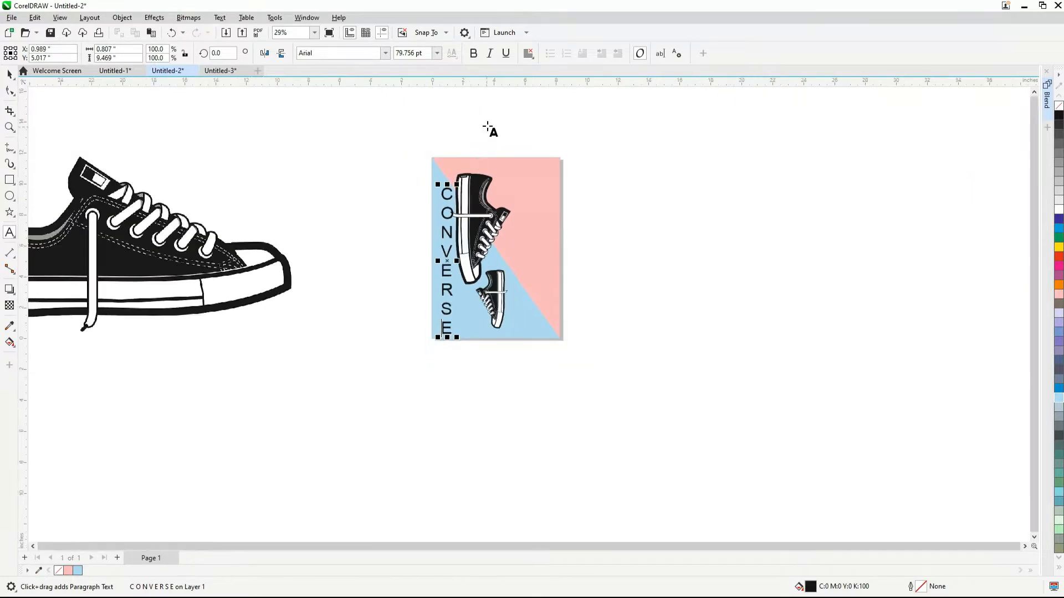
{"action": "scroll", "coordinate": [458, 202], "scroll_direction": "up", "scroll_amount": 3}
{"action": "scroll", "coordinate": [348, 336], "scroll_direction": "up", "scroll_amount": 2}
{"action": "left_click", "coordinate": [14, 74]}
{"action": "scroll", "coordinate": [258, 321], "scroll_direction": "down", "scroll_amount": 3}
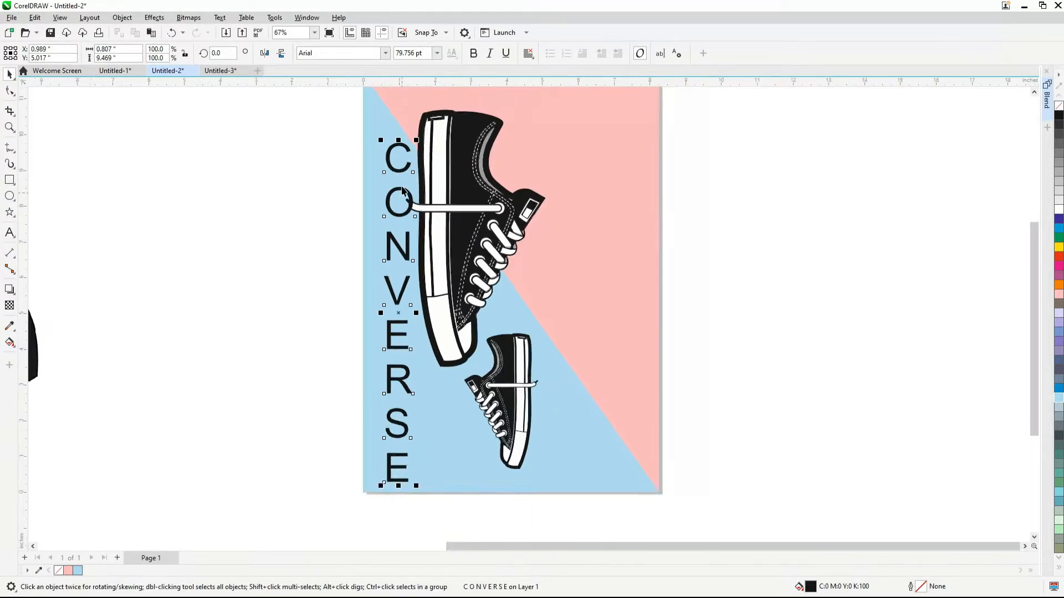
{"action": "scroll", "coordinate": [400, 168], "scroll_direction": "up", "scroll_amount": 2}
{"action": "left_click_drag", "start_coordinate": [420, 133], "coordinate": [454, 144]}
{"action": "left_click_drag", "start_coordinate": [411, 217], "coordinate": [398, 208]}
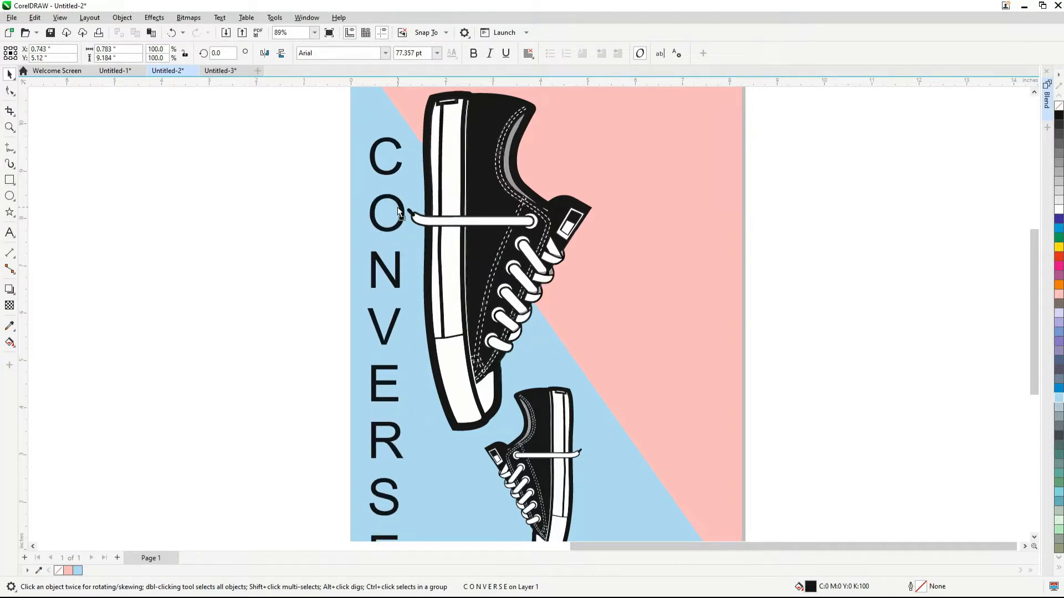
Try the Candara font on the vertical CONVERSE text
{"action": "scroll", "coordinate": [397, 208], "scroll_direction": "down", "scroll_amount": 3}
{"action": "left_click", "coordinate": [386, 53]}
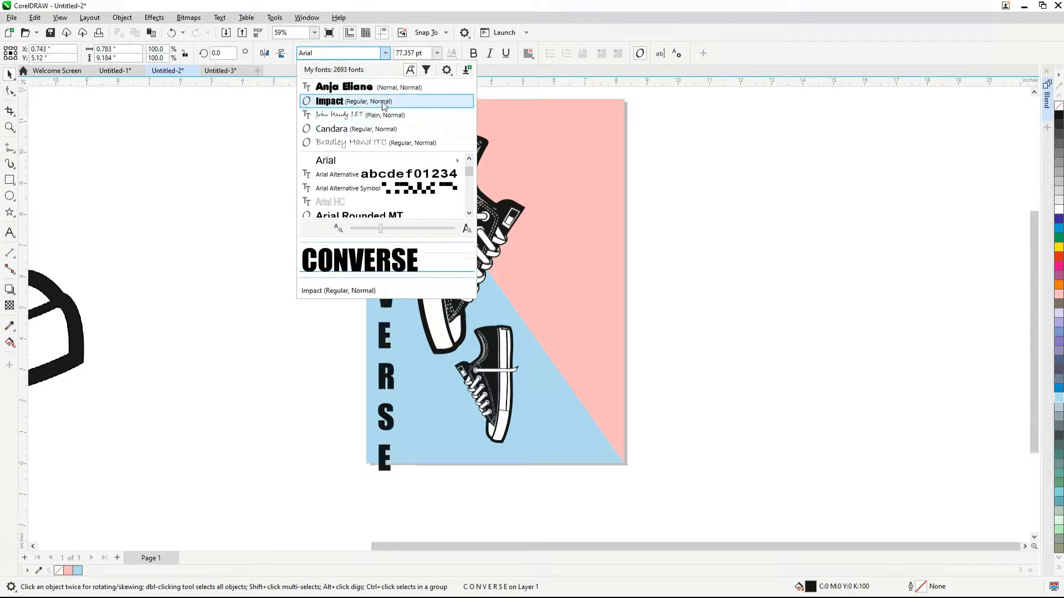
{"action": "left_click", "coordinate": [369, 129]}
{"action": "scroll", "coordinate": [383, 429], "scroll_direction": "up", "scroll_amount": 1}
Set the font of the vertical CONVERSE text to Impact
{"action": "left_click", "coordinate": [386, 53]}
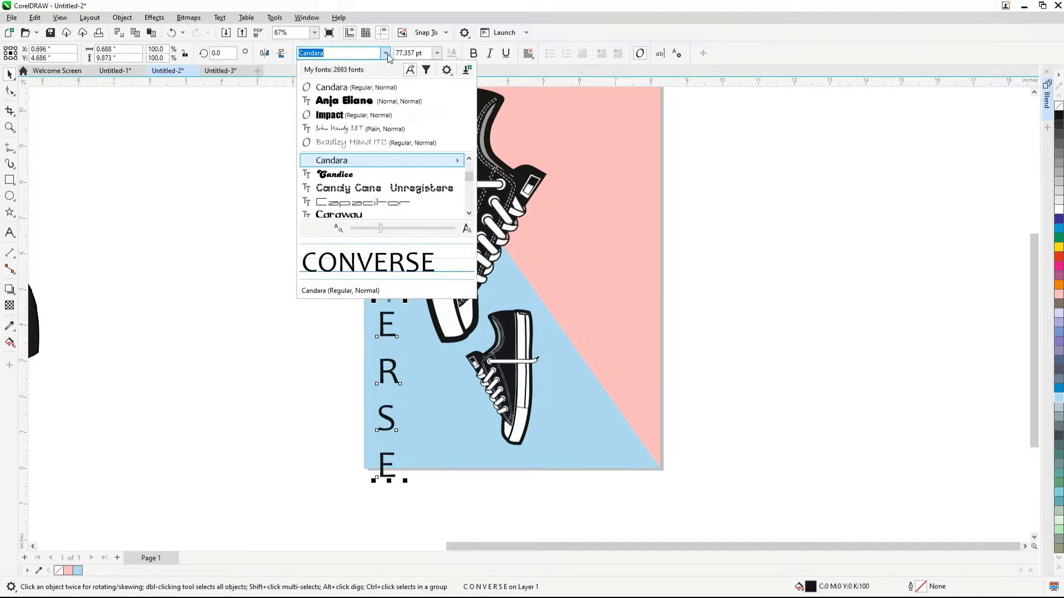
{"action": "left_click", "coordinate": [368, 115]}
{"action": "scroll", "coordinate": [332, 427], "scroll_direction": "down", "scroll_amount": 1}
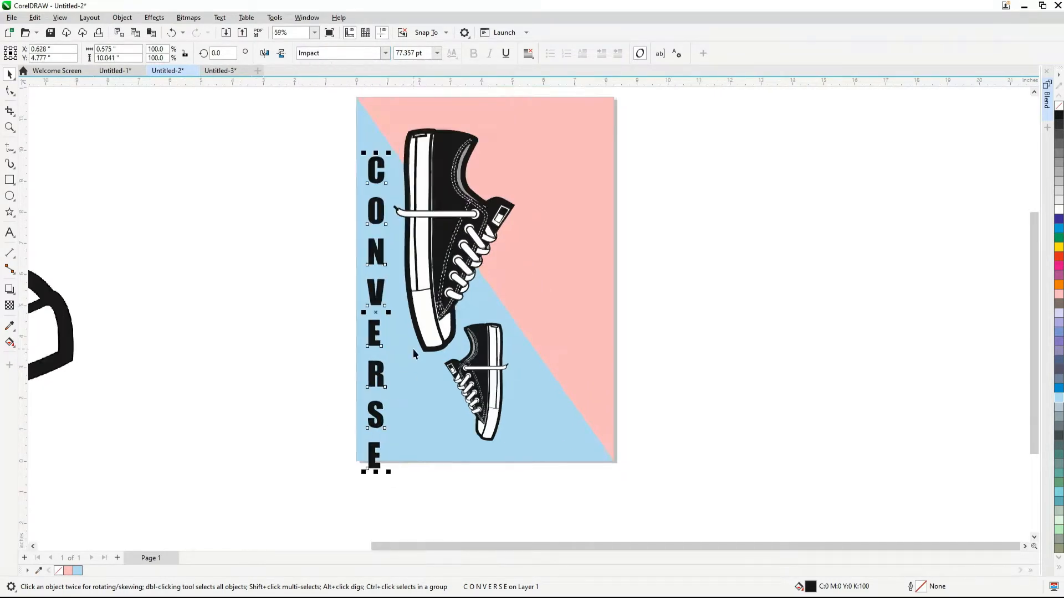
Shrink the vertical CONVERSE text to about 71.8 pt and widen it to about 0.74 in
{"action": "scroll", "coordinate": [414, 348], "scroll_direction": "up", "scroll_amount": 2}
{"action": "left_click_drag", "start_coordinate": [380, 511], "coordinate": [374, 493]}
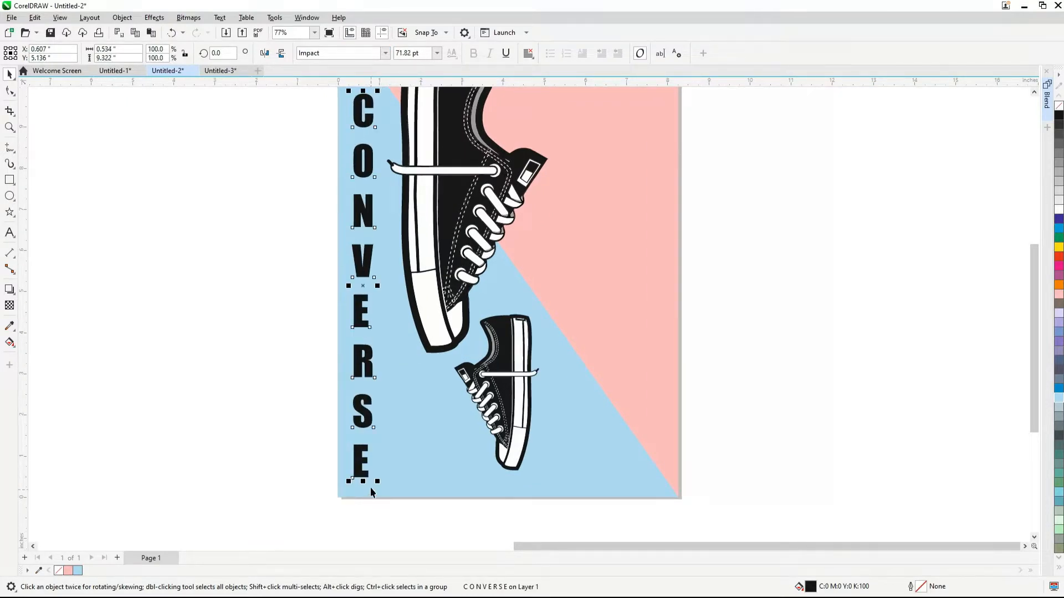
{"action": "scroll", "coordinate": [370, 487], "scroll_direction": "down", "scroll_amount": 2}
{"action": "scroll", "coordinate": [368, 330], "scroll_direction": "up", "scroll_amount": 2}
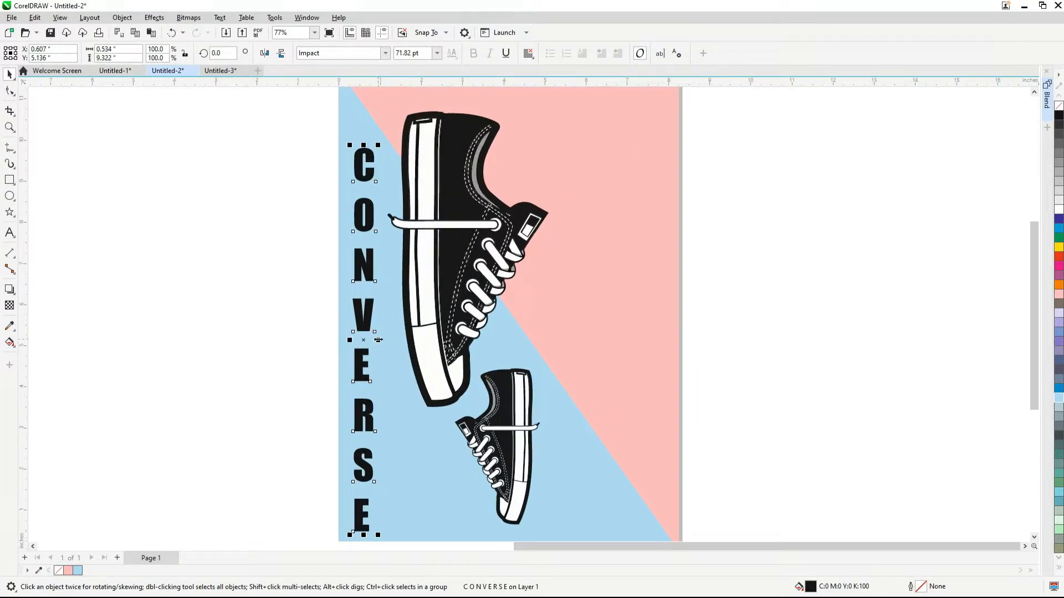
{"action": "left_click_drag", "start_coordinate": [378, 340], "coordinate": [383, 341]}
{"action": "left_click", "coordinate": [216, 311]}
{"action": "scroll", "coordinate": [309, 293], "scroll_direction": "down", "scroll_amount": 1}
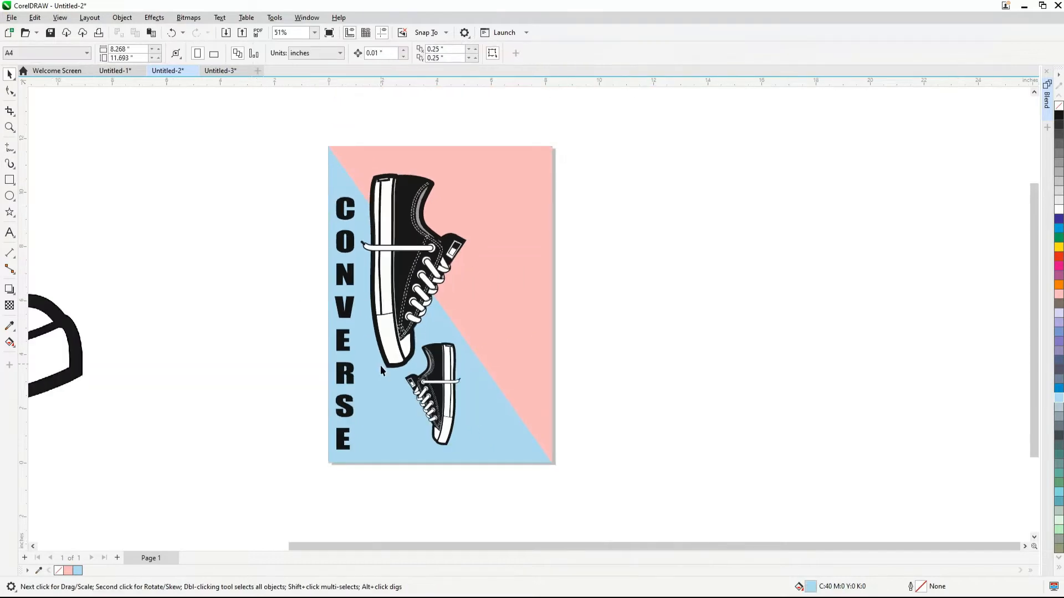
{"action": "scroll", "coordinate": [380, 365], "scroll_direction": "up", "scroll_amount": 1}
{"action": "left_click", "coordinate": [330, 427]}
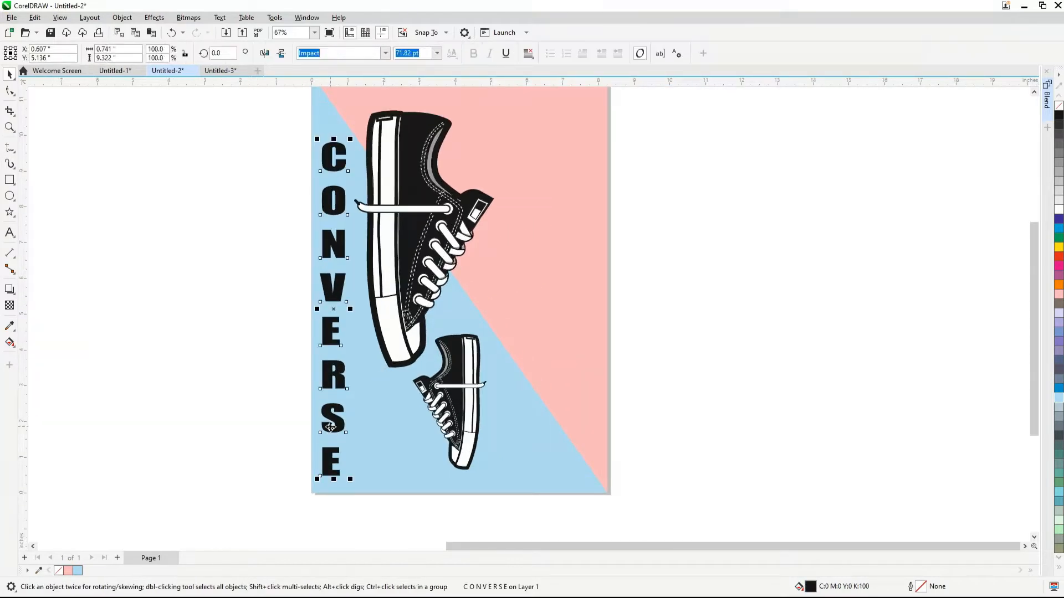
{"action": "left_click", "coordinate": [221, 320]}
{"action": "scroll", "coordinate": [388, 254], "scroll_direction": "down", "scroll_amount": 1}
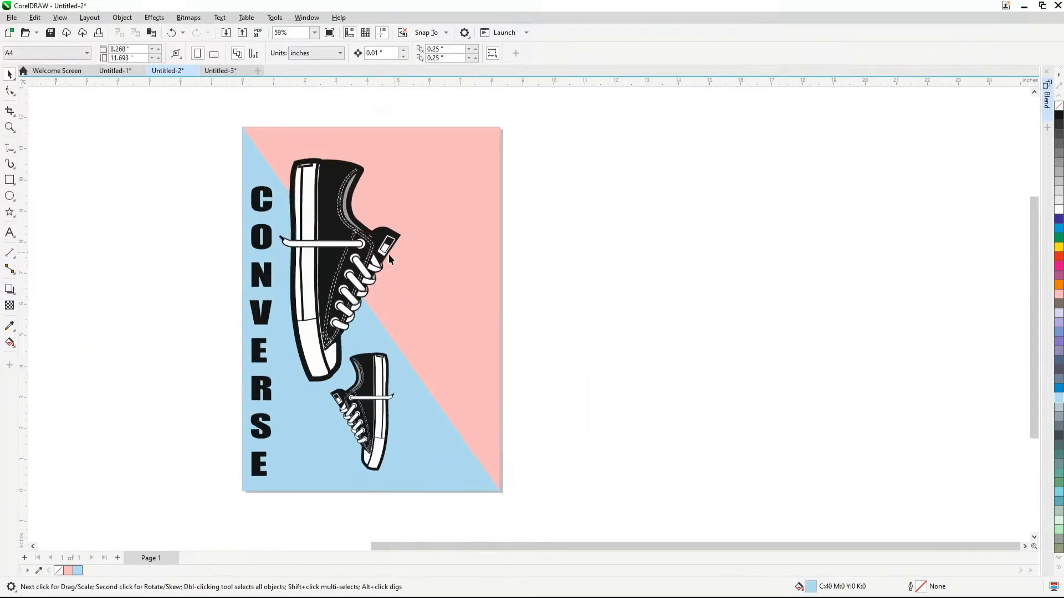
Place a copy of the vertical text right of the page and replace its wording with CONVERSE on one line and HELPS TO TREVEL below
{"action": "left_click", "coordinate": [258, 315]}
{"action": "left_click_drag", "start_coordinate": [255, 193], "coordinate": [644, 197]}
{"action": "right_click", "coordinate": [644, 197]}
{"action": "double_click", "coordinate": [646, 201]}
{"action": "key", "text": "ctrl+a"}
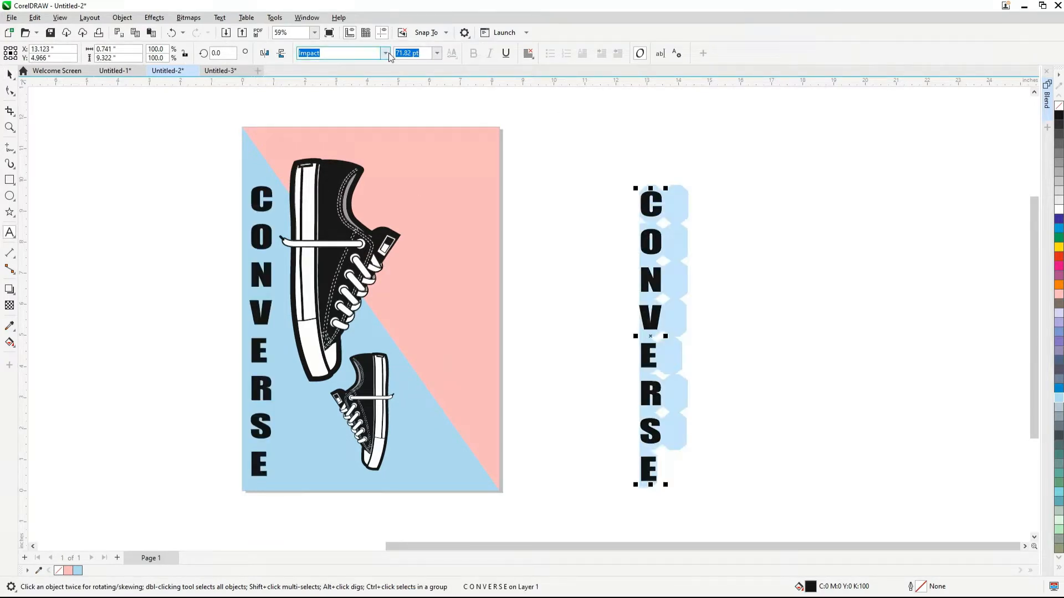
{"action": "type", "text": "CONVERSE "}
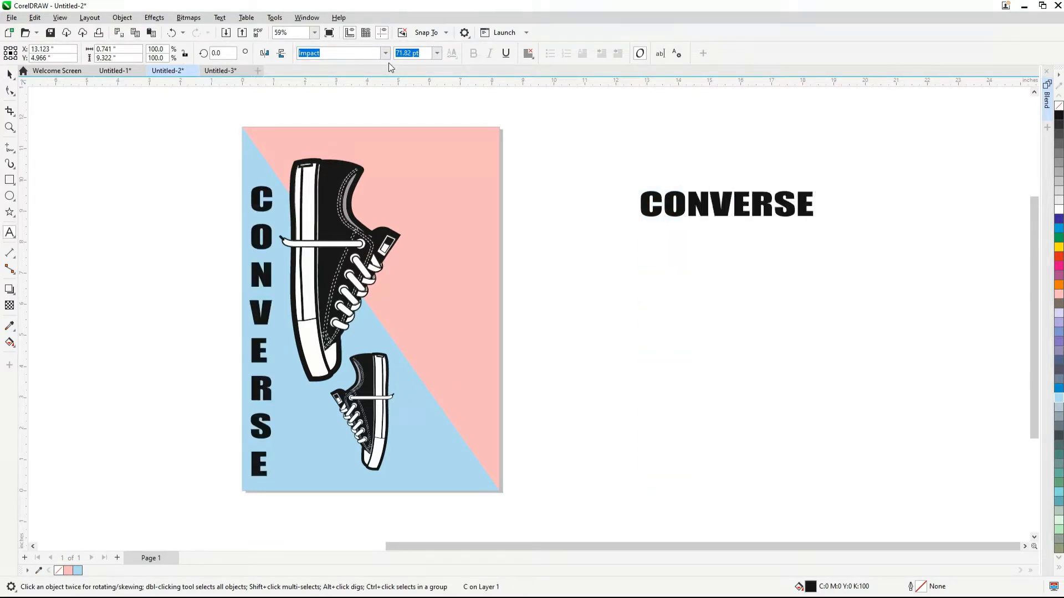
{"action": "type", "text": "HE"}
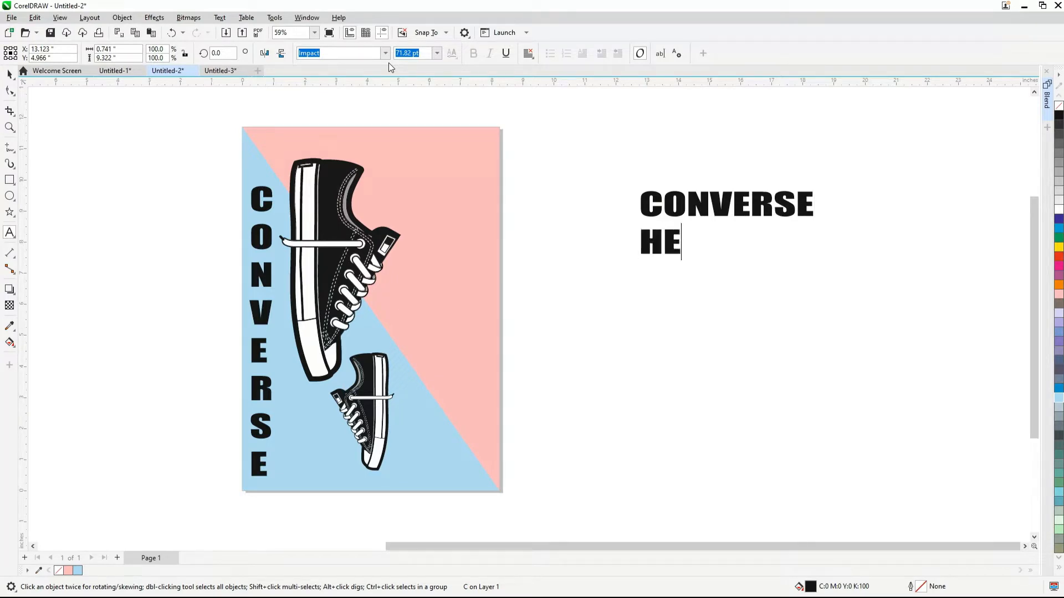
{"action": "type", "text": "LPS "}
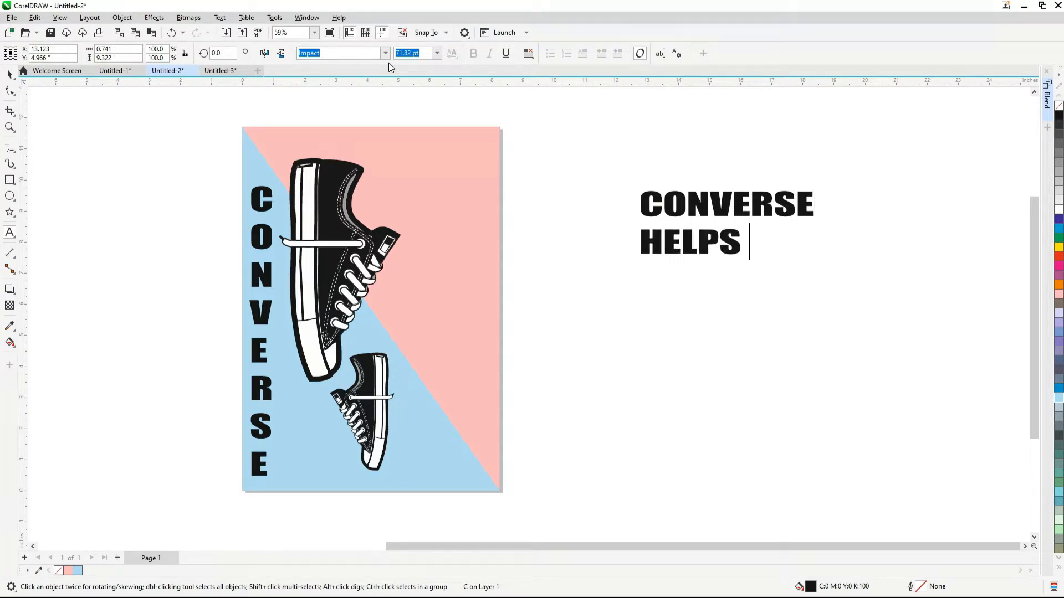
{"action": "type", "text": "TO TREVEL"}
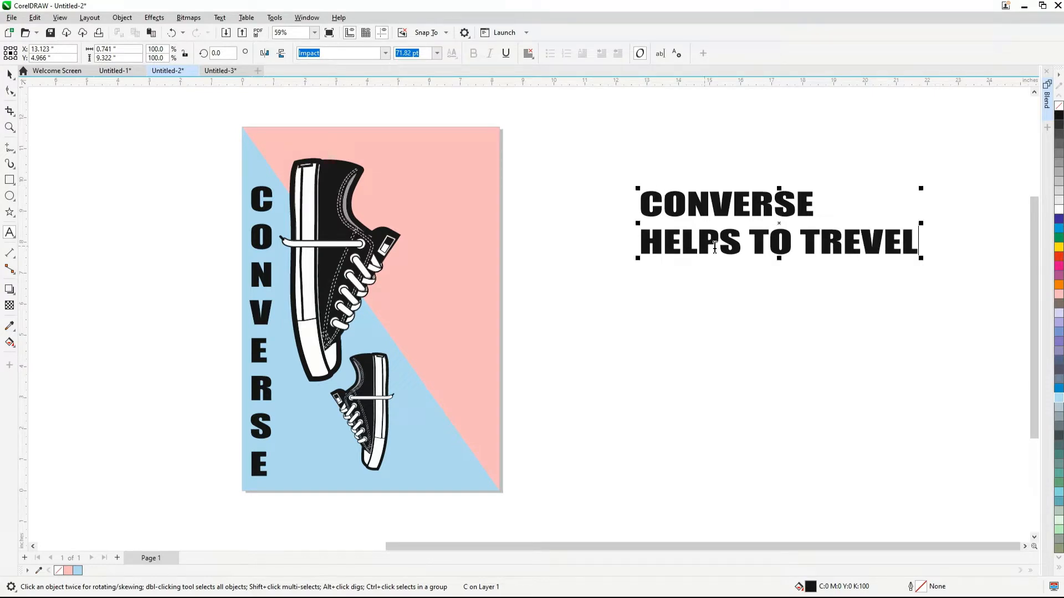
Insert YOU before TO in the slogan and put each word on its own line
{"action": "left_click", "coordinate": [753, 242]}
{"action": "type", "text": "YOU"}
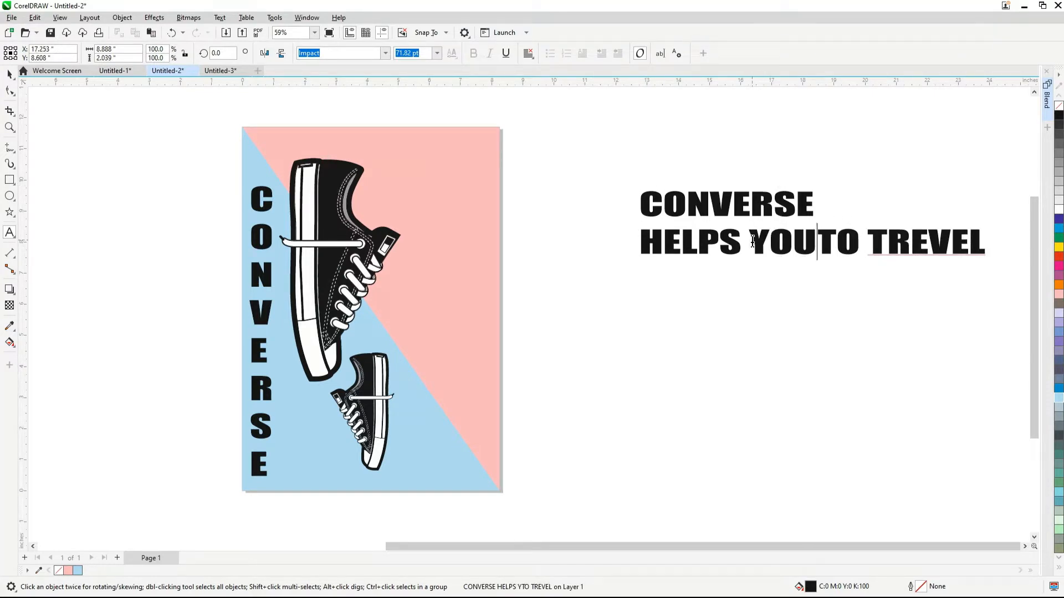
{"action": "key", "text": "Left"}
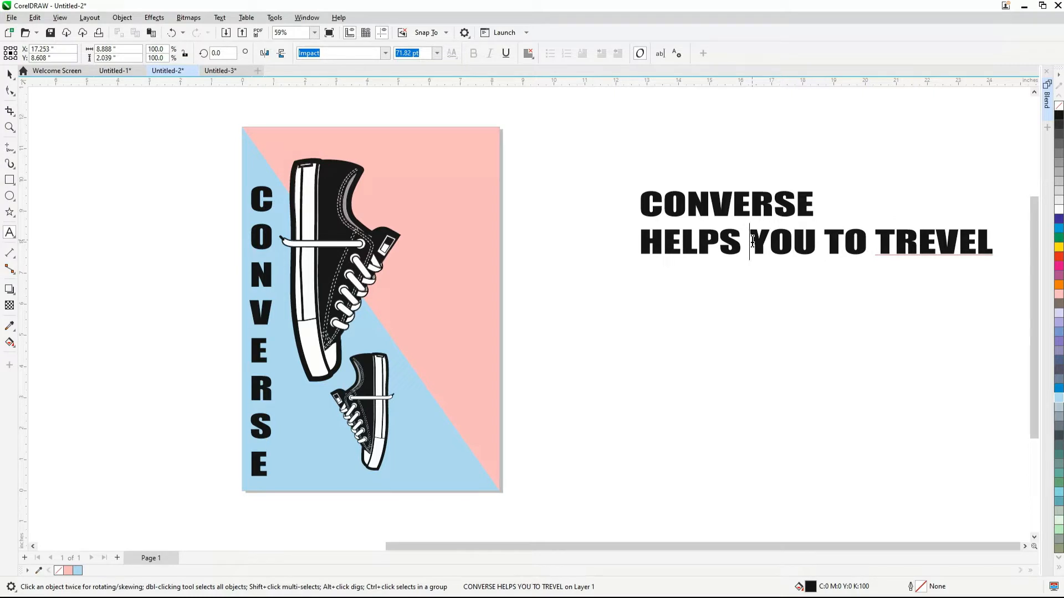
{"action": "key", "text": "Return"}
{"action": "key", "text": "Return"}
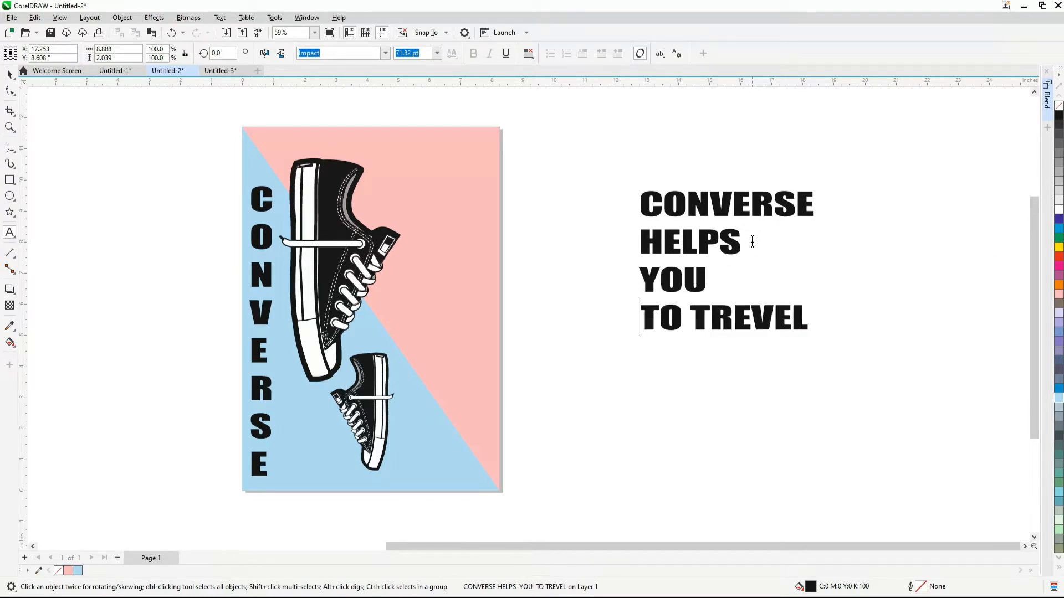
{"action": "key", "text": "Return"}
{"action": "key", "text": "Delete"}
Center-align the five-line slogan and move it onto the poster's pink area
{"action": "key", "text": "ctrl+a"}
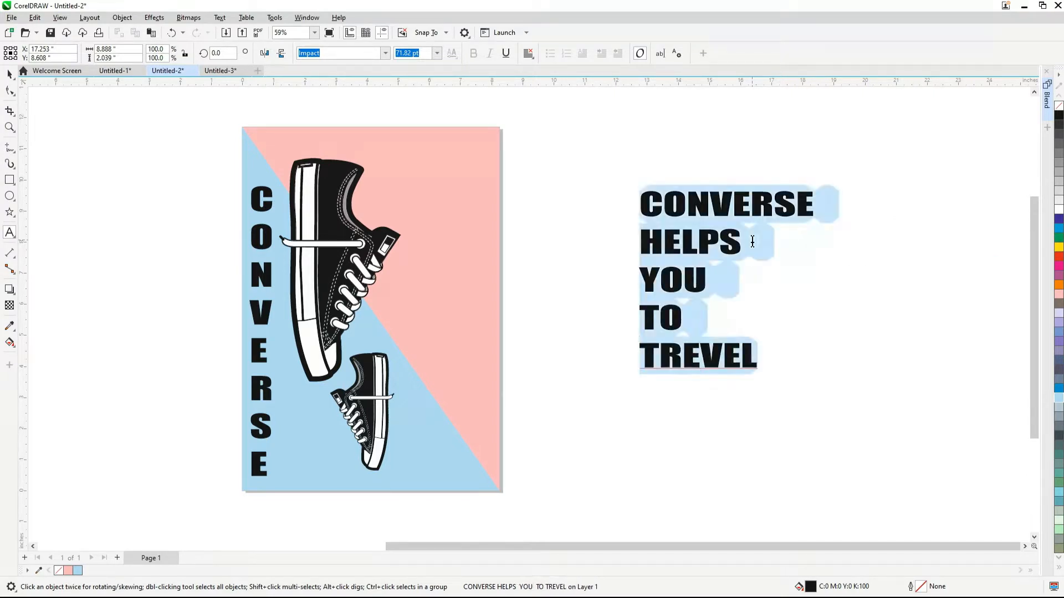
{"action": "key", "text": "ctrl+e"}
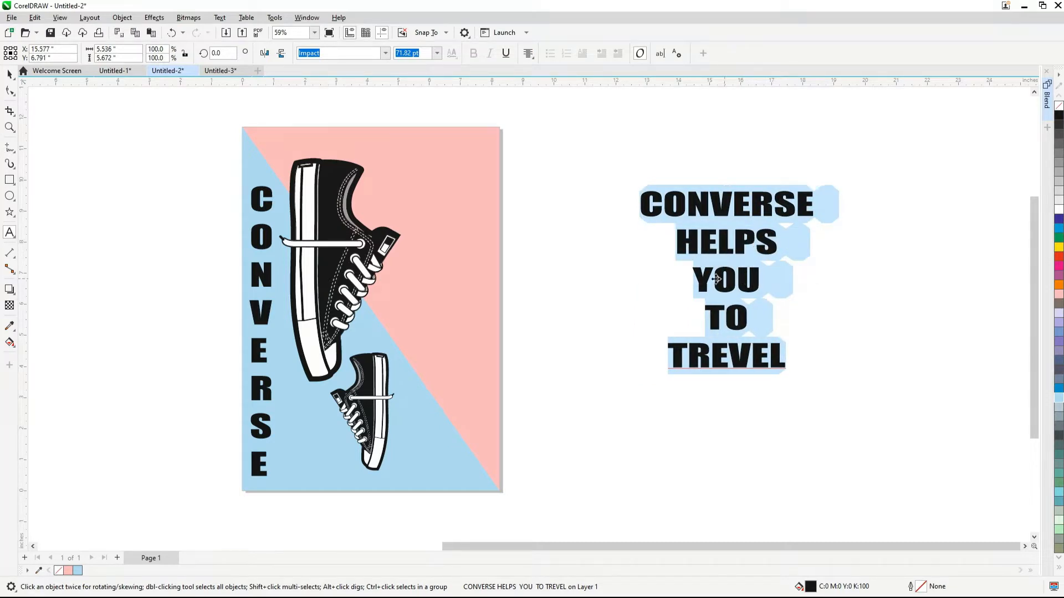
{"action": "left_click_drag", "start_coordinate": [716, 279], "coordinate": [441, 266]}
Shrink the slogan to about 48.1 pt and fit it in the upper pink area beside the large sneaker
{"action": "scroll", "coordinate": [442, 266], "scroll_direction": "up", "scroll_amount": 2}
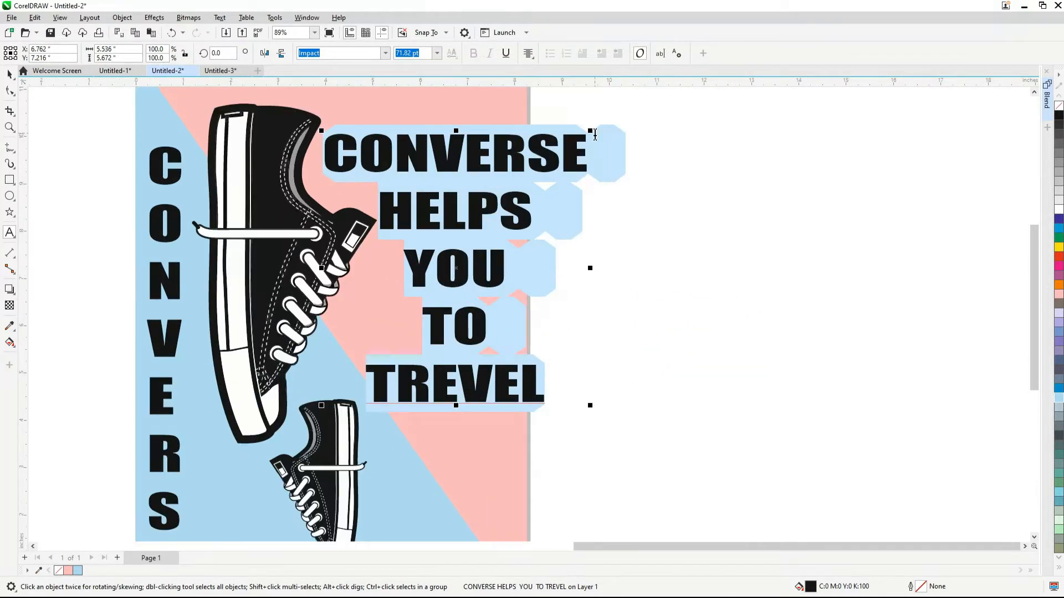
{"action": "left_click_drag", "start_coordinate": [592, 132], "coordinate": [503, 219]}
{"action": "left_click_drag", "start_coordinate": [418, 313], "coordinate": [431, 229]}
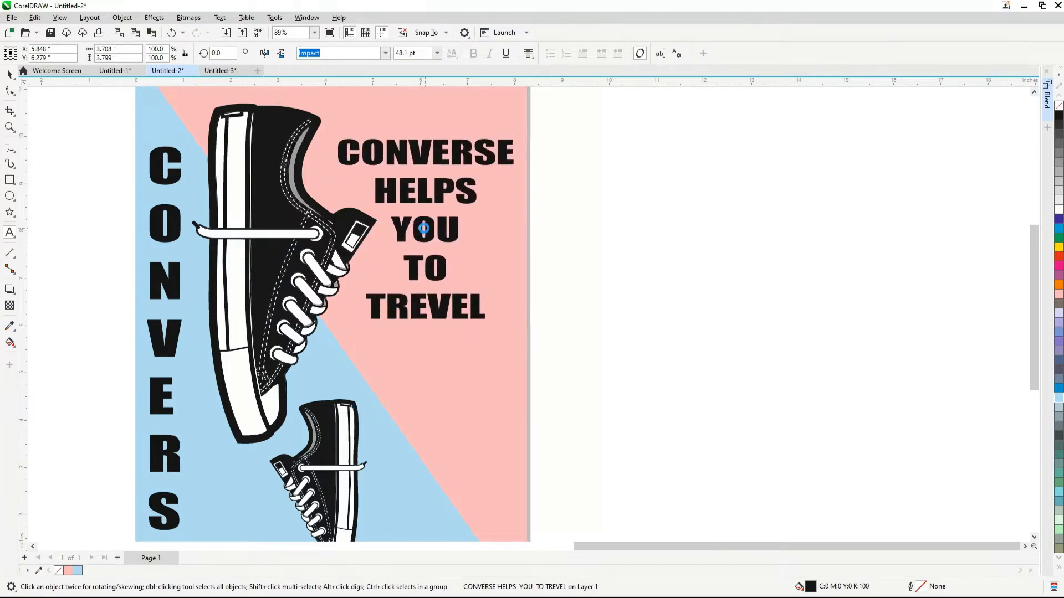
Set the slogan's font to John Handy LET and shrink it to about 35.8 pt
{"action": "left_click", "coordinate": [386, 53]}
{"action": "left_click", "coordinate": [344, 133]}
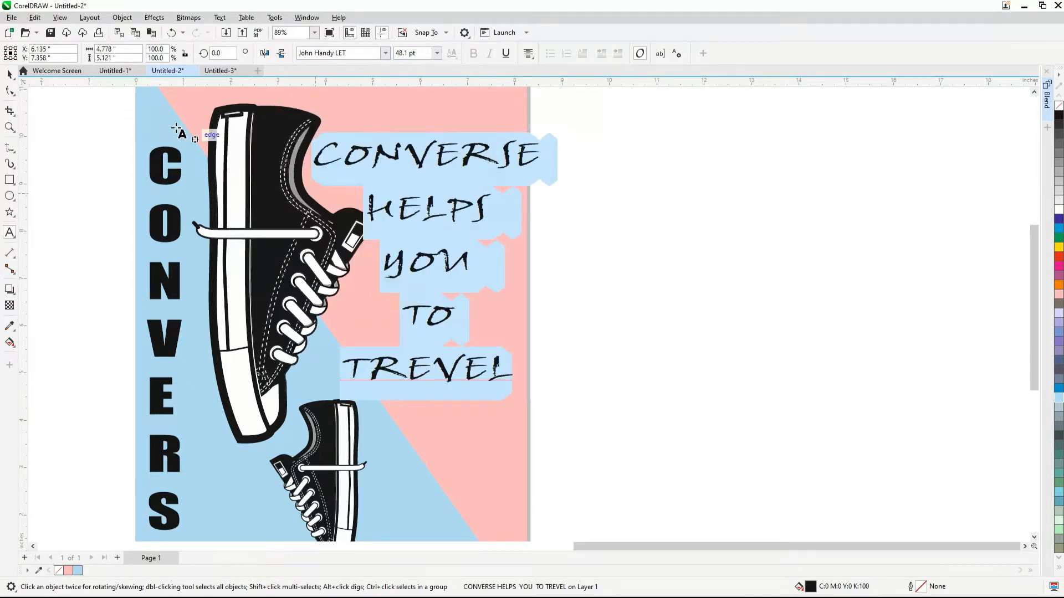
{"action": "left_click", "coordinate": [12, 77]}
{"action": "left_click", "coordinate": [72, 75]}
{"action": "scroll", "coordinate": [400, 200], "scroll_direction": "up", "scroll_amount": 2}
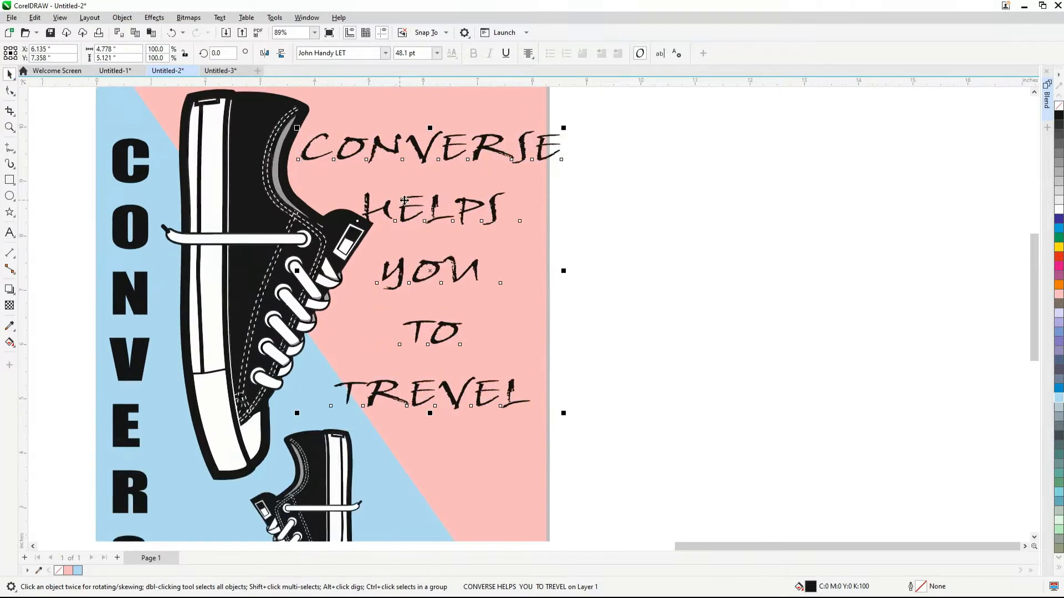
{"action": "left_click_drag", "start_coordinate": [588, 445], "coordinate": [547, 366]}
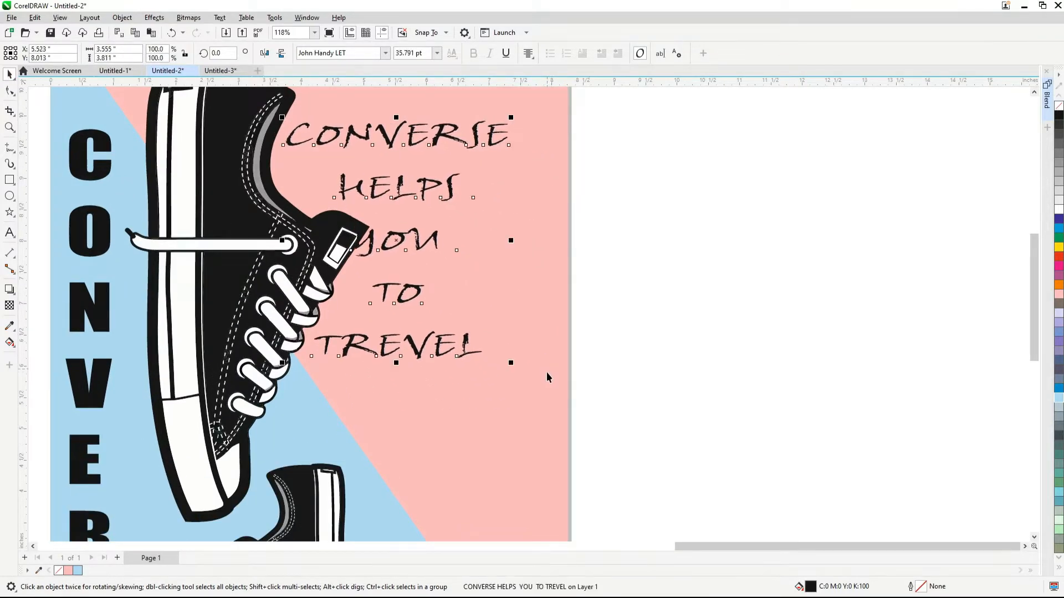
Move the five-line slogan toward the poster's right edge so it sits clear of the large sneaker
{"action": "scroll", "coordinate": [555, 399], "scroll_direction": "down", "scroll_amount": 2}
{"action": "left_click", "coordinate": [518, 266]}
{"action": "left_click_drag", "start_coordinate": [464, 241], "coordinate": [493, 222]}
{"action": "scroll", "coordinate": [507, 211], "scroll_direction": "down", "scroll_amount": 4}
{"action": "key", "text": "Escape"}
{"action": "scroll", "coordinate": [473, 166], "scroll_direction": "up", "scroll_amount": 4}
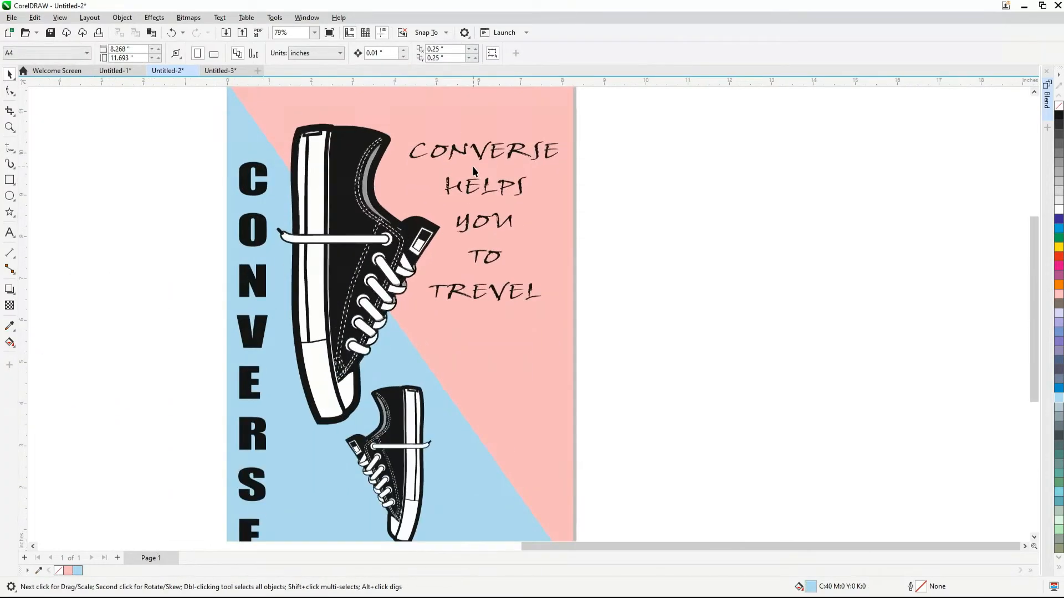
{"action": "left_click", "coordinate": [533, 271]}
{"action": "scroll", "coordinate": [533, 271], "scroll_direction": "down", "scroll_amount": 2}
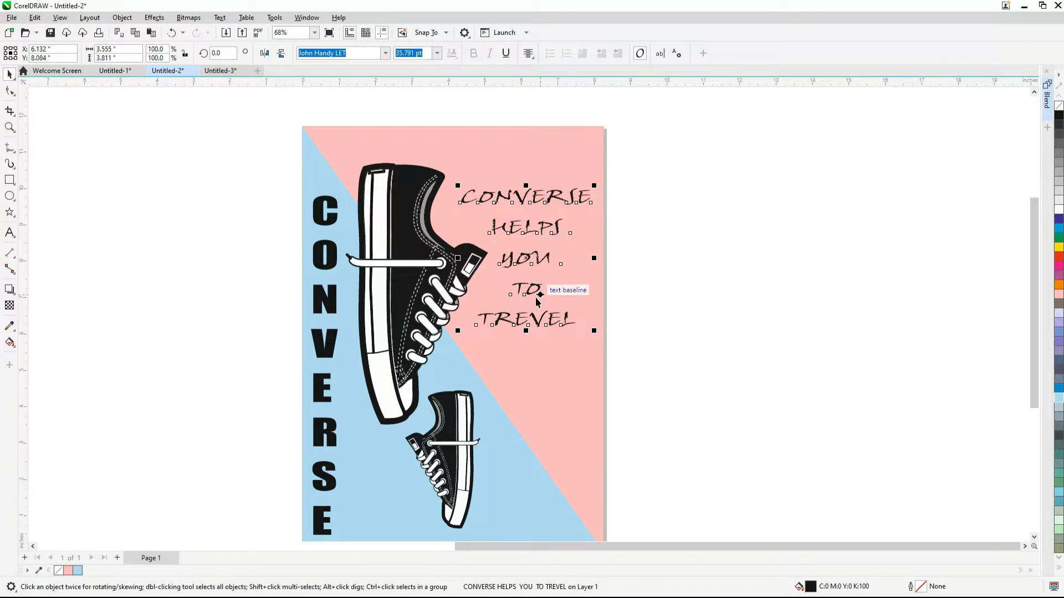
{"action": "scroll", "coordinate": [663, 216], "scroll_direction": "down", "scroll_amount": 1}
{"action": "key", "text": "Escape"}
{"action": "scroll", "coordinate": [590, 297], "scroll_direction": "up", "scroll_amount": 1}
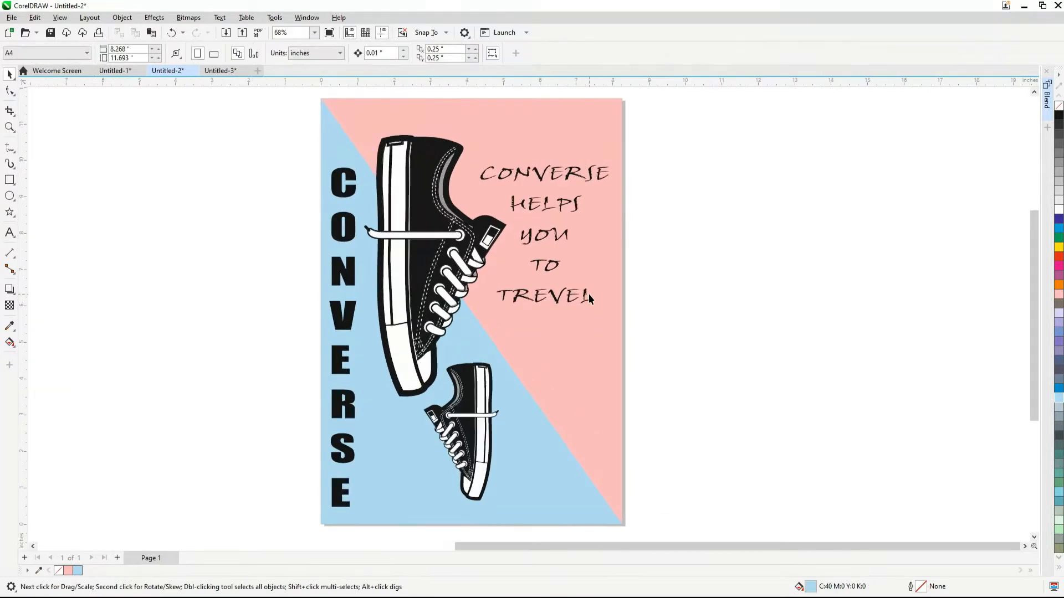
Draw a five-pointed star with sharpness 50, about 1.87 by 1.78 in, in the blank area beside the poster
{"action": "left_click", "coordinate": [9, 212]}
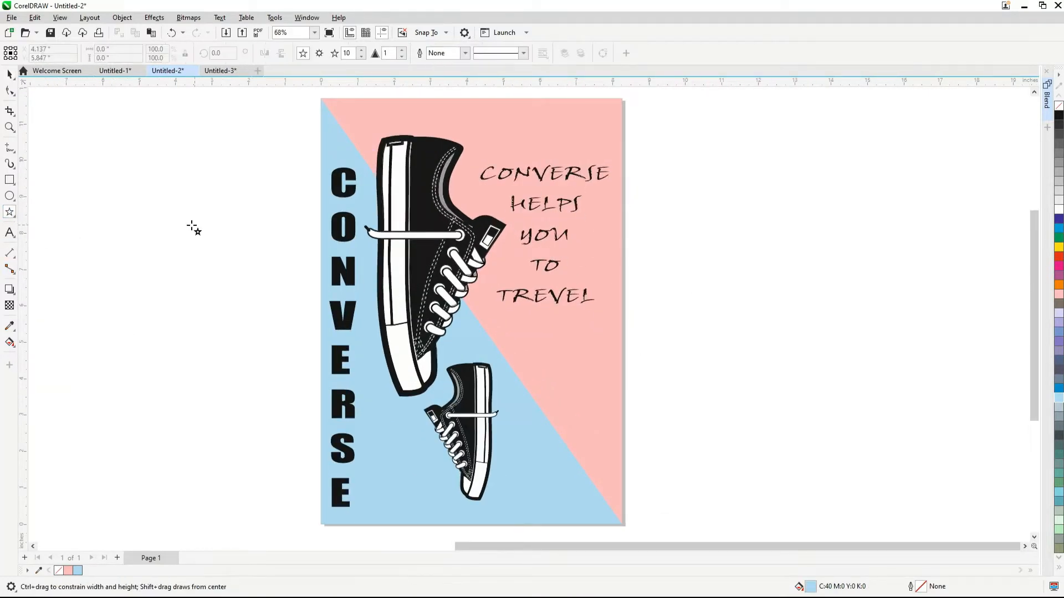
{"action": "scroll", "coordinate": [190, 227], "scroll_direction": "up", "scroll_amount": 3}
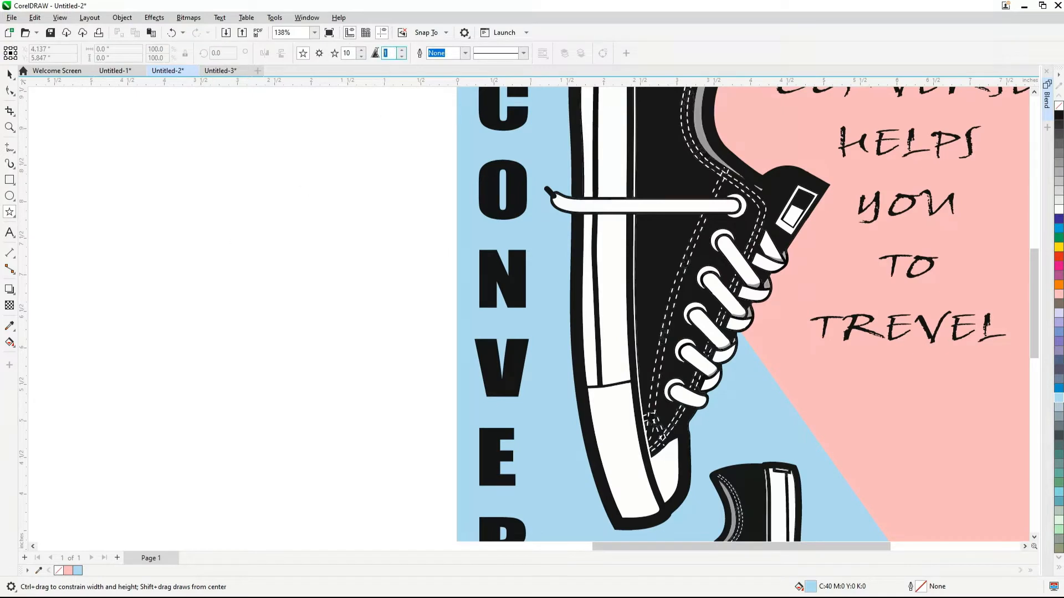
{"action": "type", "text": "50"}
{"action": "left_click_drag", "start_coordinate": [353, 53], "coordinate": [335, 54]}
{"action": "type", "text": "5"}
{"action": "mouse_move", "coordinate": [125, 269]}
{"action": "left_mouse_down"}
{"action": "mouse_move", "coordinate": [228, 371]}
{"action": "mouse_move", "coordinate": [236, 411]}
{"action": "left_mouse_up"}
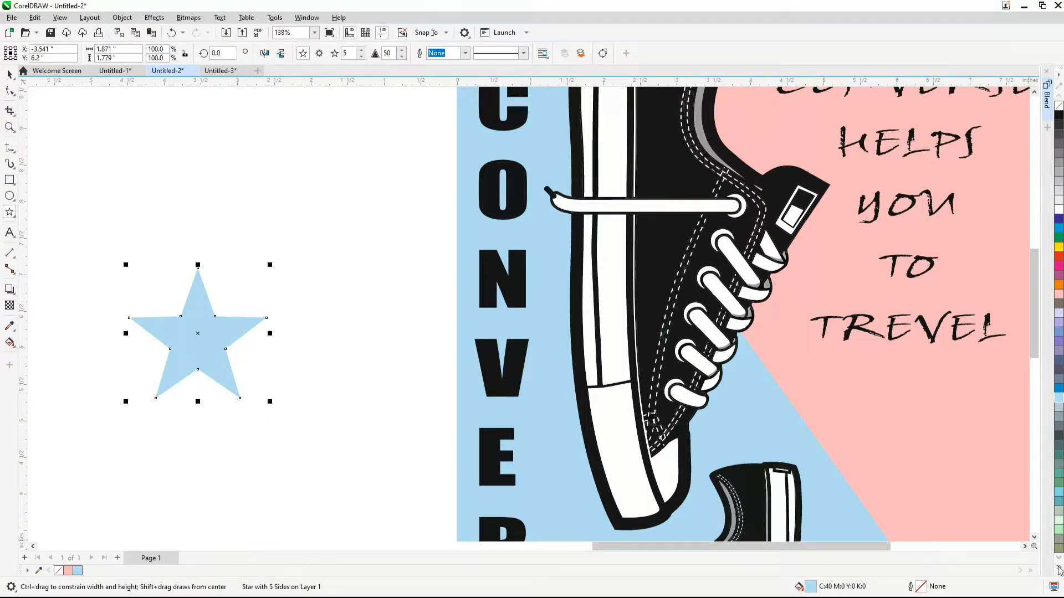
Fill the star with black (C100 M100 Y100 K100)
{"action": "left_click", "coordinate": [1059, 569]}
{"action": "left_click", "coordinate": [1048, 559]}
{"action": "left_click", "coordinate": [10, 74]}
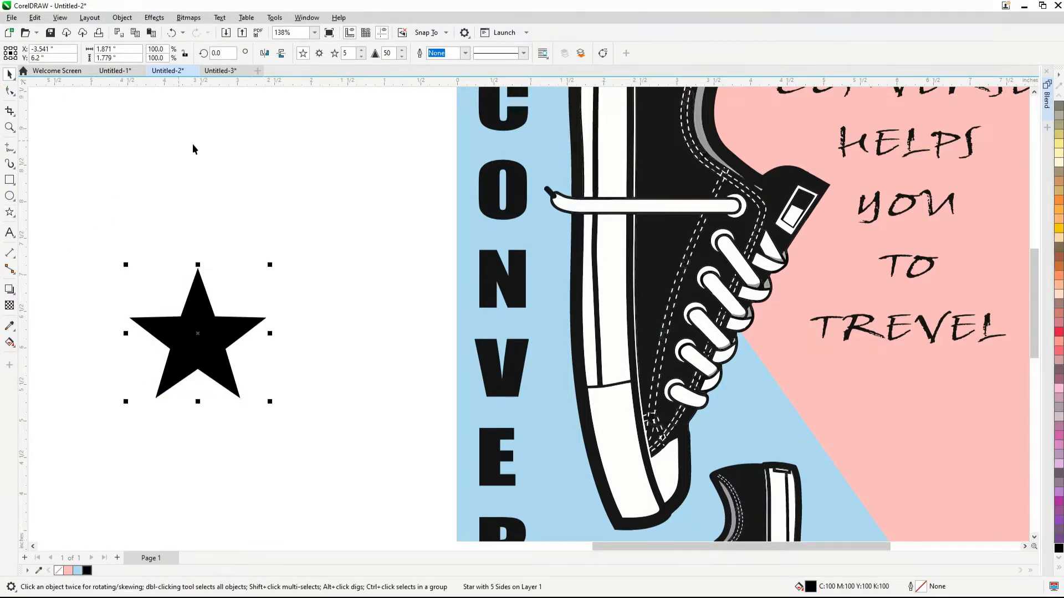
{"action": "scroll", "coordinate": [243, 160], "scroll_direction": "down", "scroll_amount": 1}
{"action": "left_click", "coordinate": [241, 226]}
{"action": "scroll", "coordinate": [233, 238], "scroll_direction": "up", "scroll_amount": 1}
Draw a circle about 2.59 in across around the star, with no fill and a black outline
{"action": "left_click", "coordinate": [11, 196]}
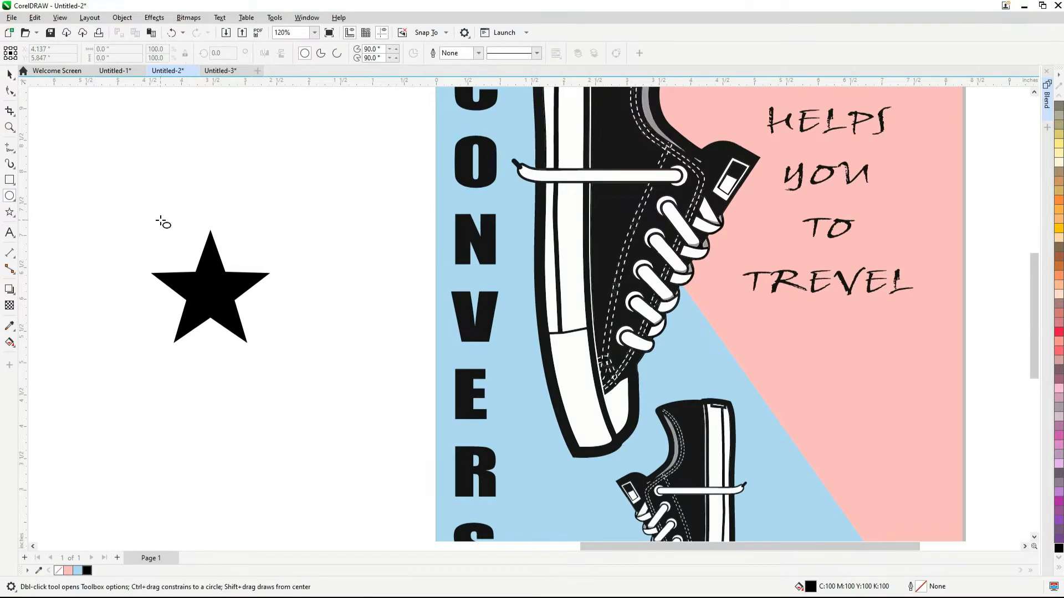
{"action": "left_click_drag", "start_coordinate": [123, 212], "coordinate": [294, 351]}
{"action": "left_click", "coordinate": [9, 74]}
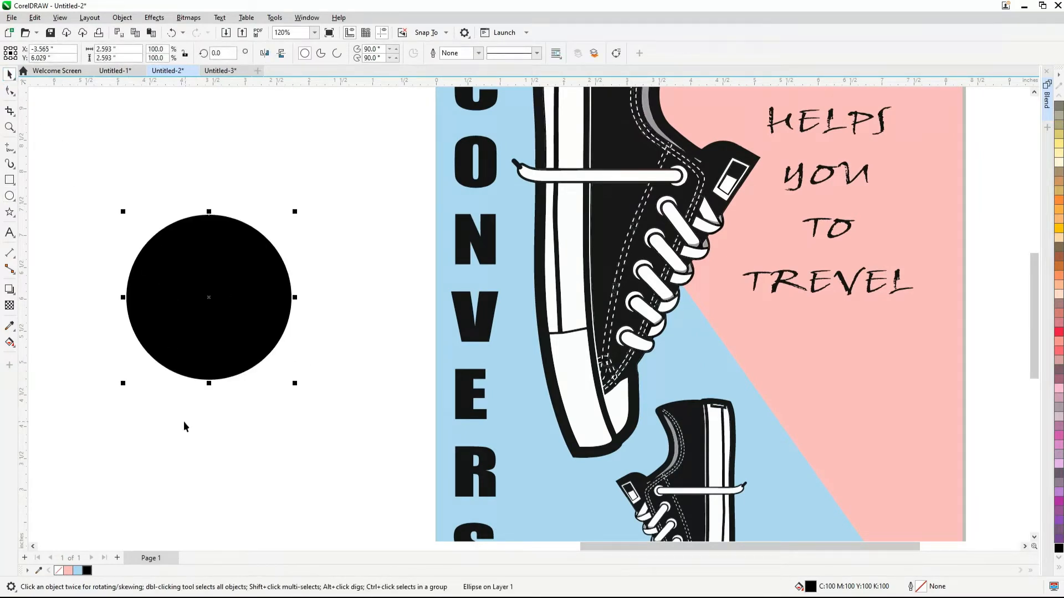
{"action": "left_click", "coordinate": [59, 570]}
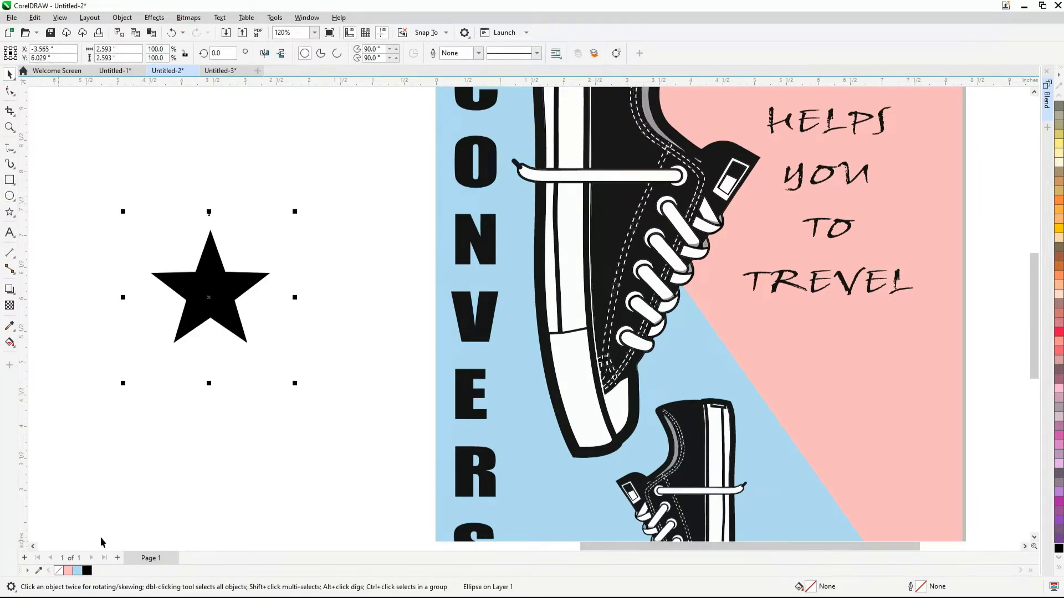
{"action": "right_click", "coordinate": [86, 570]}
Center the circle around the star, at about X -3.541 and Y 6.16 in
{"action": "scroll", "coordinate": [191, 284], "scroll_direction": "up", "scroll_amount": 2}
{"action": "left_click_drag", "start_coordinate": [383, 146], "coordinate": [133, 509]}
{"action": "left_click_drag", "start_coordinate": [290, 414], "coordinate": [293, 400]}
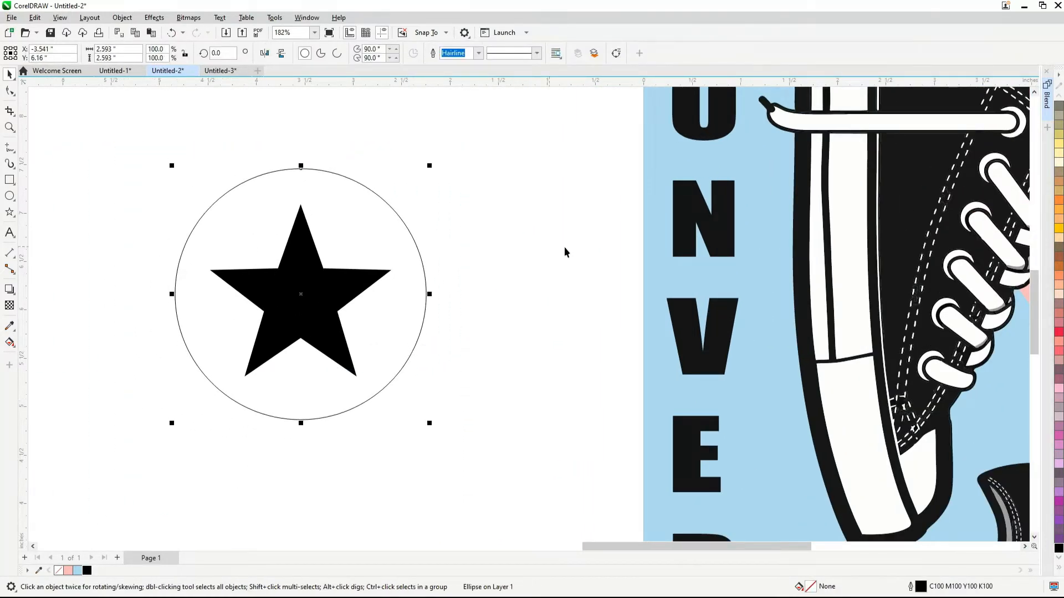
Set the circle's outline width to 4.0 mm, using millimeters as the unit
{"action": "key", "text": "F12"}
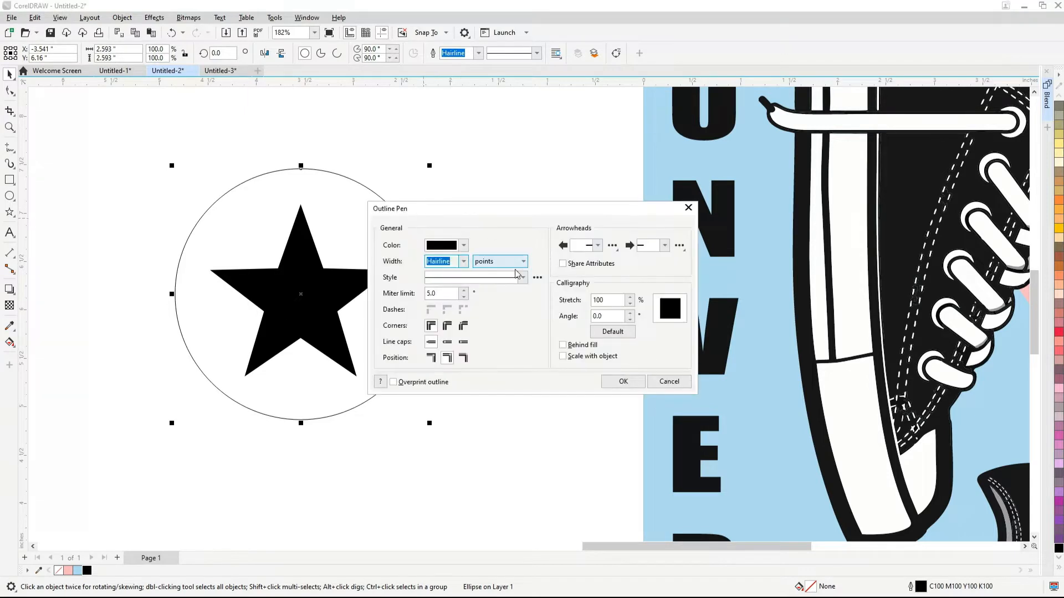
{"action": "left_click", "coordinate": [463, 261]}
{"action": "left_click", "coordinate": [491, 262]}
{"action": "left_click", "coordinate": [491, 262]}
{"action": "left_click", "coordinate": [494, 282]}
{"action": "left_click", "coordinate": [463, 261]}
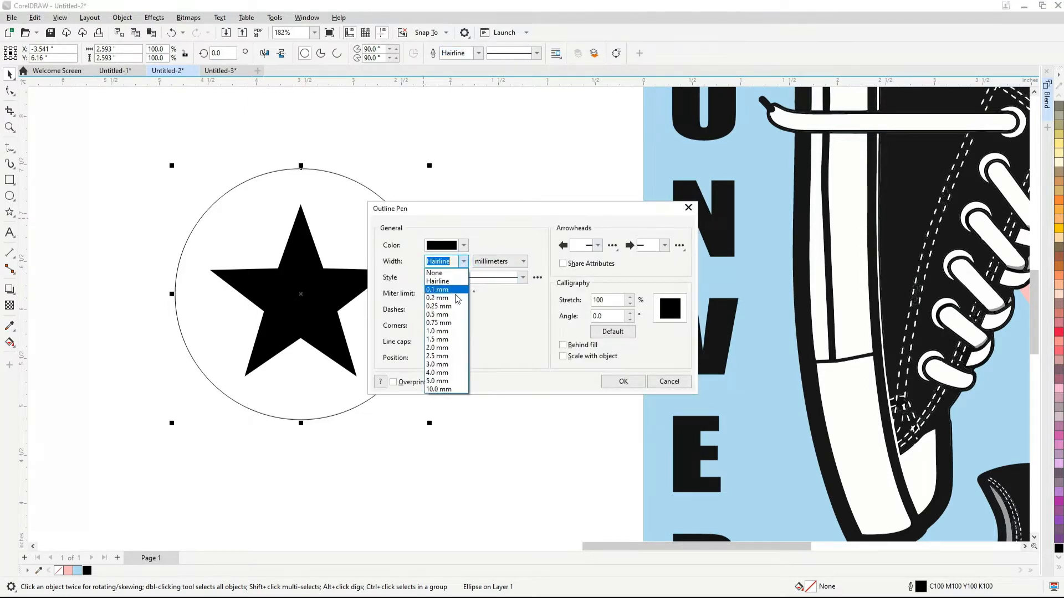
{"action": "left_click", "coordinate": [454, 307]}
{"action": "left_click", "coordinate": [463, 261]}
{"action": "left_click", "coordinate": [437, 360]}
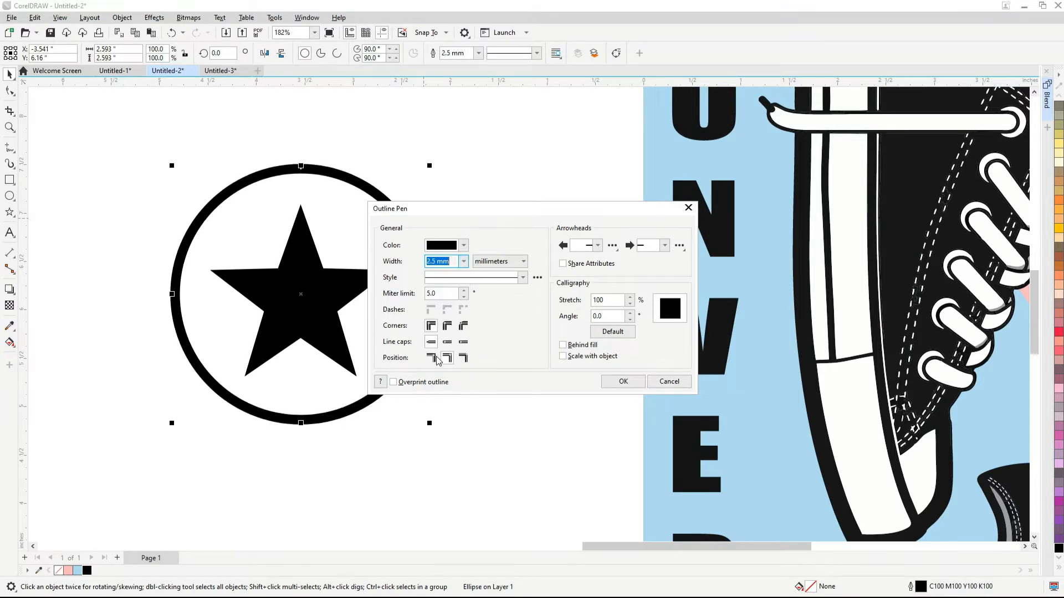
{"action": "left_click", "coordinate": [464, 262]}
{"action": "left_click", "coordinate": [440, 365]}
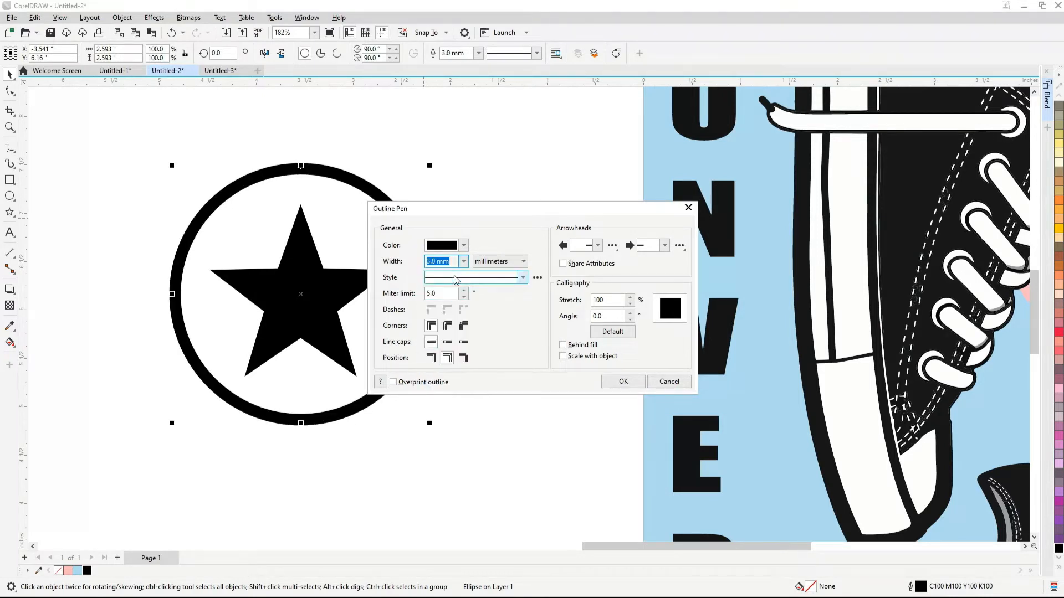
{"action": "left_click", "coordinate": [462, 262]}
{"action": "left_click", "coordinate": [445, 373]}
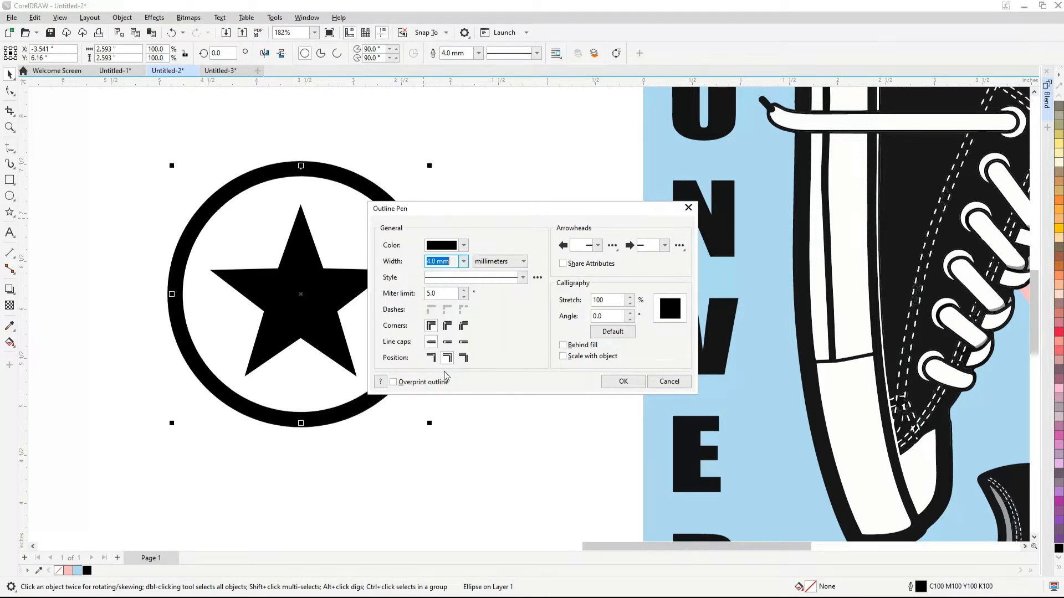
{"action": "left_click", "coordinate": [607, 381]}
Group the star and circle into one badge and shrink it to about 1.8 in across
{"action": "scroll", "coordinate": [457, 319], "scroll_direction": "down", "scroll_amount": 1}
{"action": "left_click_drag", "start_coordinate": [463, 194], "coordinate": [198, 457]}
{"action": "key", "text": "ctrl+g"}
{"action": "scroll", "coordinate": [203, 437], "scroll_direction": "down", "scroll_amount": 1}
{"action": "left_click_drag", "start_coordinate": [358, 404], "coordinate": [342, 383]}
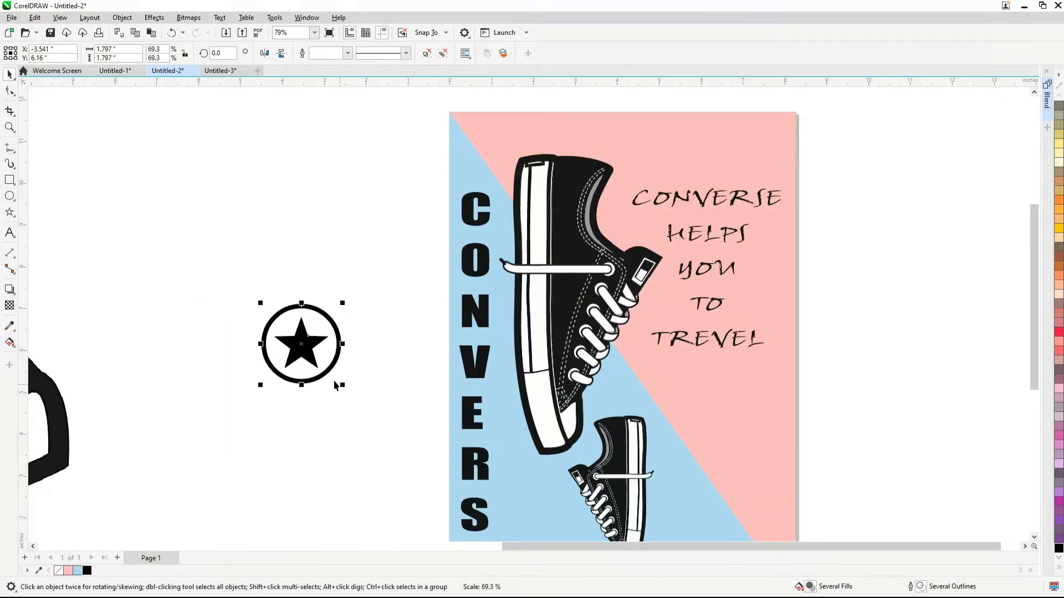
Move the star badge onto the poster above the slogan and shrink it to about 0.87 in across
{"action": "left_click_drag", "start_coordinate": [339, 345], "coordinate": [754, 151]}
{"action": "scroll", "coordinate": [754, 151], "scroll_direction": "up", "scroll_amount": 1}
{"action": "scroll", "coordinate": [714, 198], "scroll_direction": "up", "scroll_amount": 3}
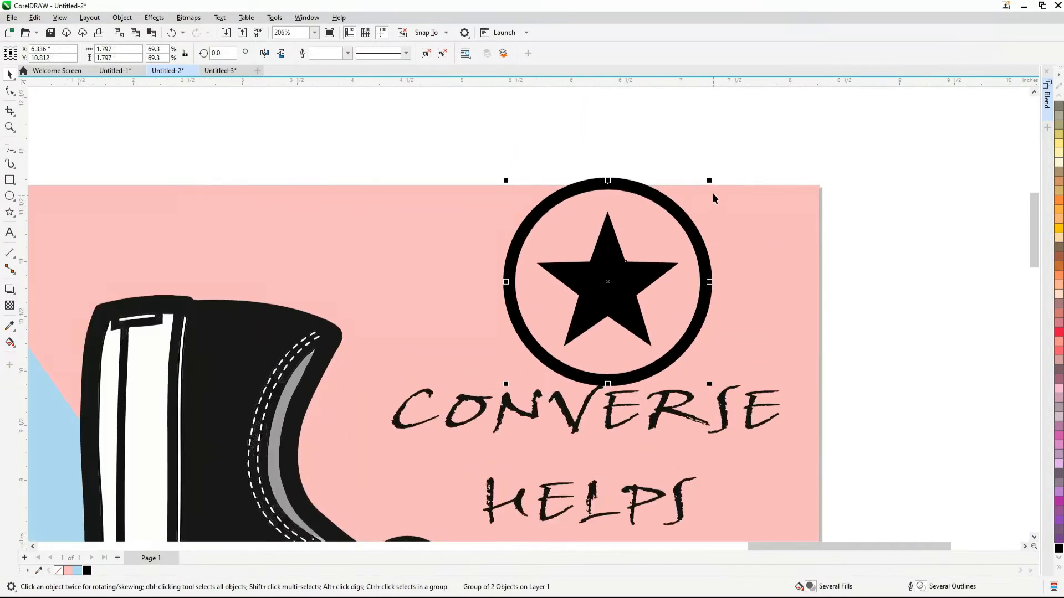
{"action": "left_click_drag", "start_coordinate": [711, 179], "coordinate": [681, 227]}
{"action": "scroll", "coordinate": [681, 226], "scroll_direction": "down", "scroll_amount": 1}
{"action": "scroll", "coordinate": [635, 331], "scroll_direction": "up", "scroll_amount": 1}
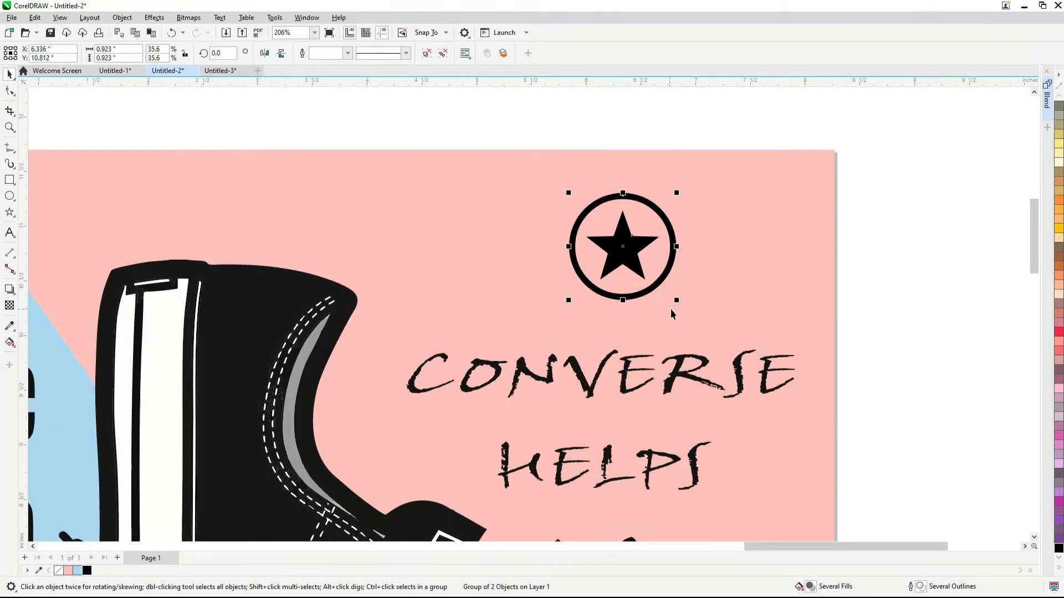
{"action": "left_click_drag", "start_coordinate": [676, 300], "coordinate": [672, 296]}
Move the star badge down so it sits directly above the slogan's word CONVERSE
{"action": "scroll", "coordinate": [647, 260], "scroll_direction": "down", "scroll_amount": 1}
{"action": "left_click_drag", "start_coordinate": [635, 258], "coordinate": [653, 277]}
{"action": "scroll", "coordinate": [638, 220], "scroll_direction": "down", "scroll_amount": 1}
{"action": "scroll", "coordinate": [641, 213], "scroll_direction": "down", "scroll_amount": 1}
{"action": "scroll", "coordinate": [641, 208], "scroll_direction": "down", "scroll_amount": 2}
{"action": "left_click", "coordinate": [730, 284]}
{"action": "scroll", "coordinate": [669, 302], "scroll_direction": "down", "scroll_amount": 1}
{"action": "scroll", "coordinate": [669, 302], "scroll_direction": "up", "scroll_amount": 1}
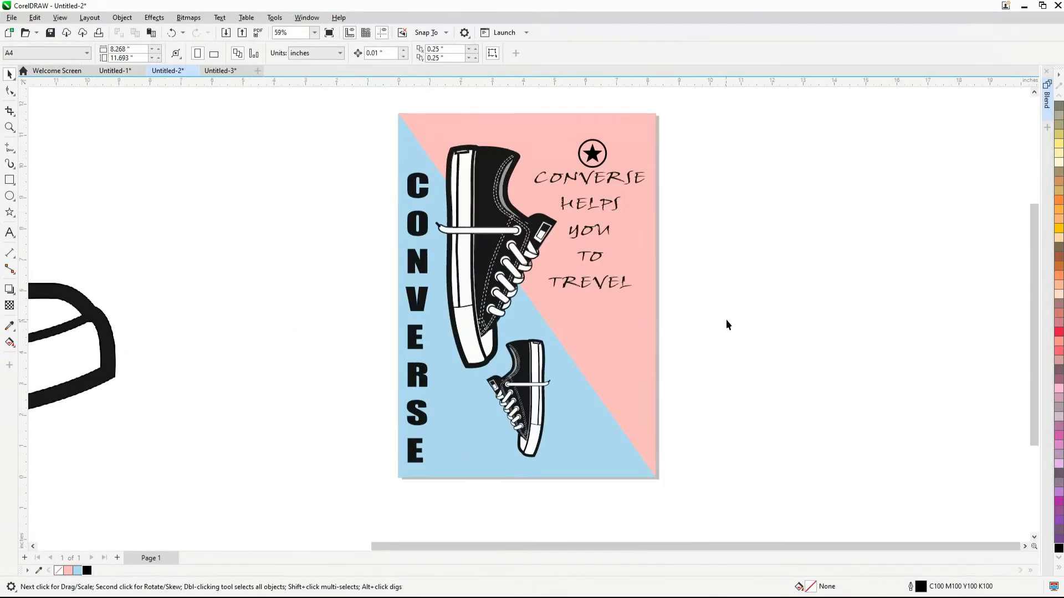
Cut the word CONVERSE out of the slogan and paste it as separate text beside the page
{"action": "scroll", "coordinate": [614, 251], "scroll_direction": "up", "scroll_amount": 3}
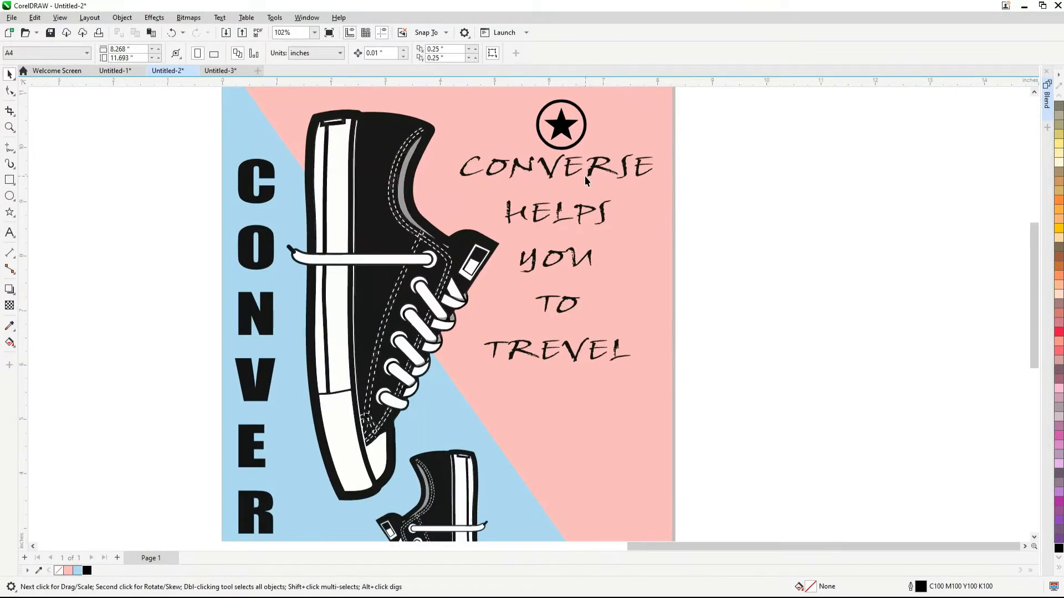
{"action": "left_click", "coordinate": [526, 173]}
{"action": "left_click_drag", "start_coordinate": [462, 168], "coordinate": [675, 183]}
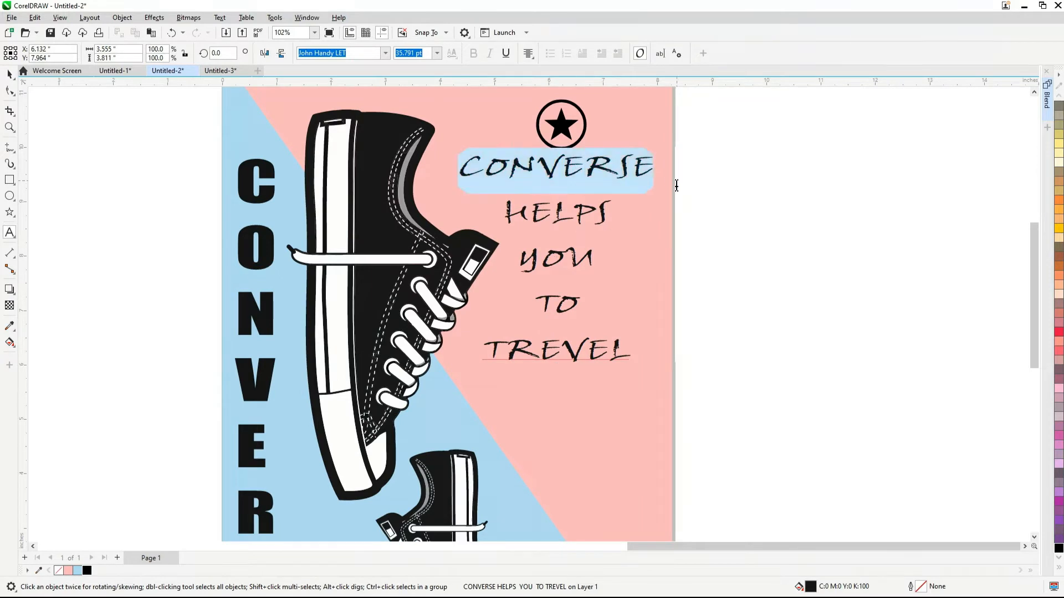
{"action": "key", "text": "ctrl+x"}
{"action": "left_click", "coordinate": [842, 161]}
{"action": "key", "text": "ctrl+v"}
Set the font of the separate CONVERSE text to Impact
{"action": "key", "text": "ctrl+a"}
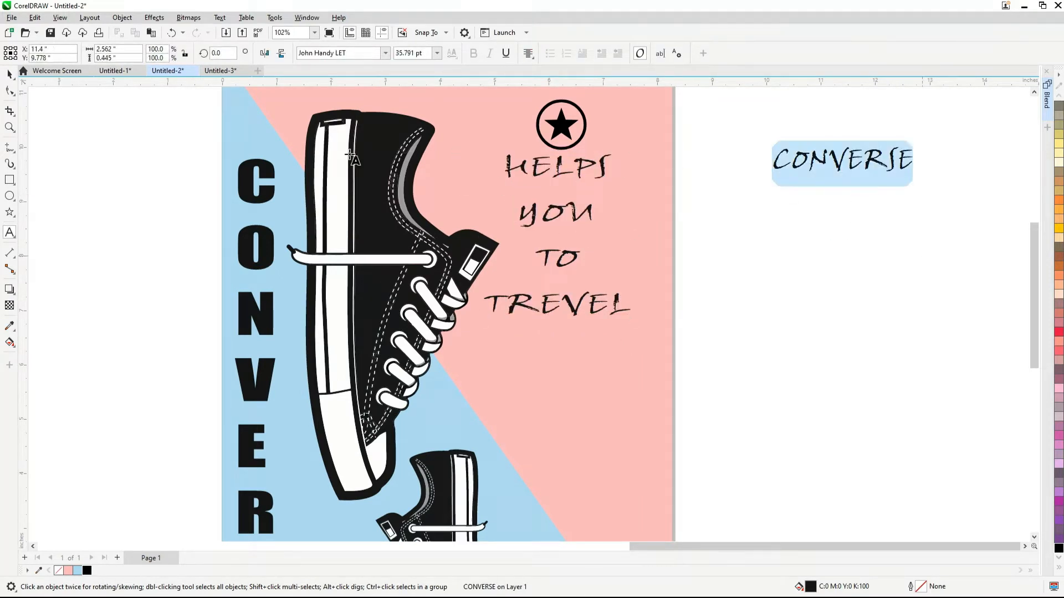
{"action": "left_click", "coordinate": [385, 53]}
{"action": "left_click", "coordinate": [326, 111]}
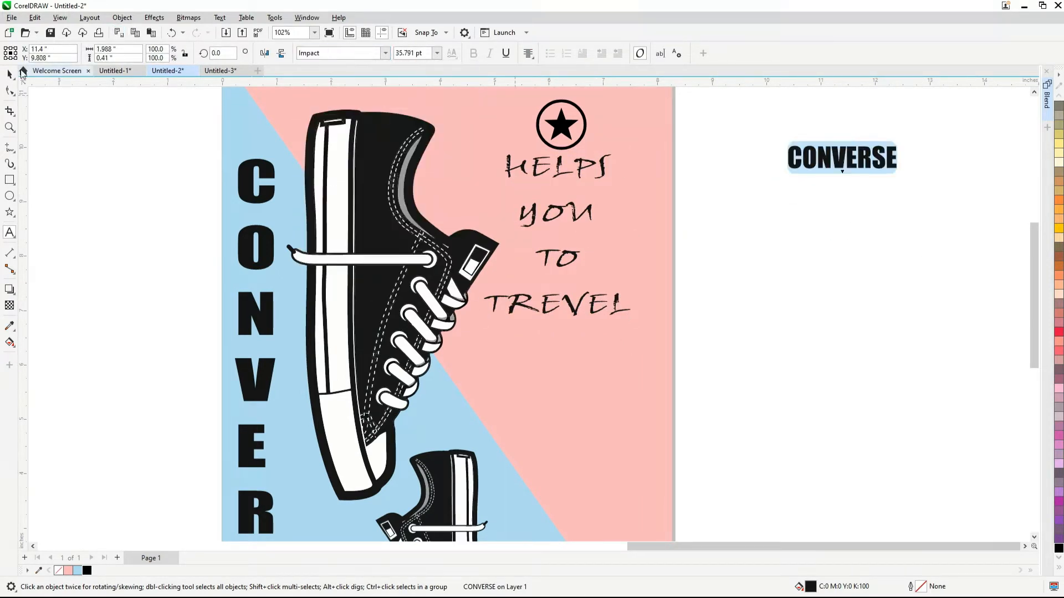
{"action": "left_click", "coordinate": [8, 74]}
Move the remaining four slogan lines down and place the CONVERSE text directly below the star badge
{"action": "left_click", "coordinate": [569, 257]}
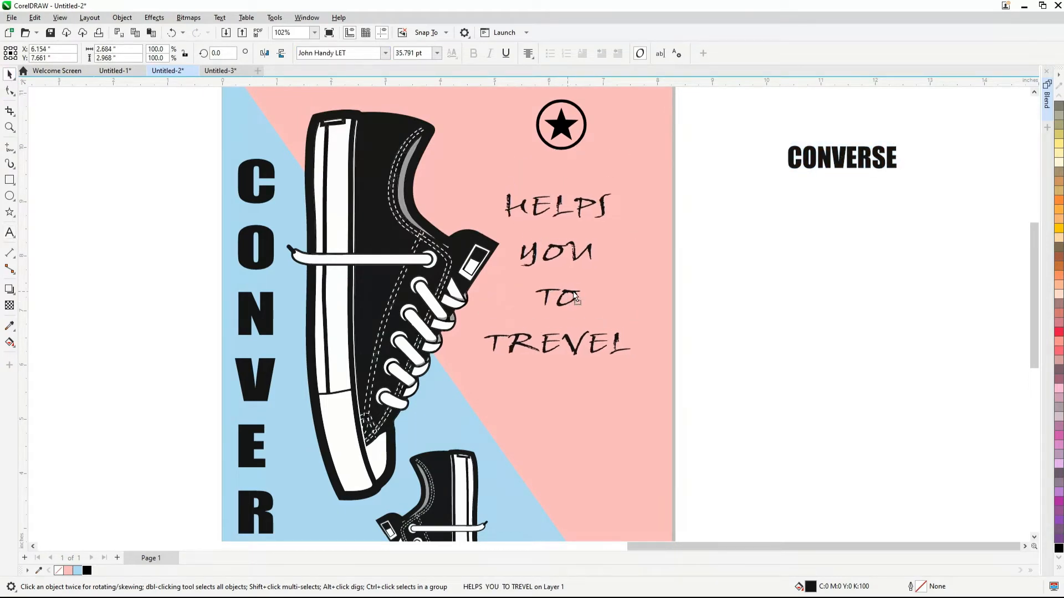
{"action": "scroll", "coordinate": [599, 270], "scroll_direction": "down", "scroll_amount": 1}
{"action": "scroll", "coordinate": [599, 269], "scroll_direction": "up", "scroll_amount": 2}
{"action": "left_click_drag", "start_coordinate": [908, 200], "coordinate": [553, 199]}
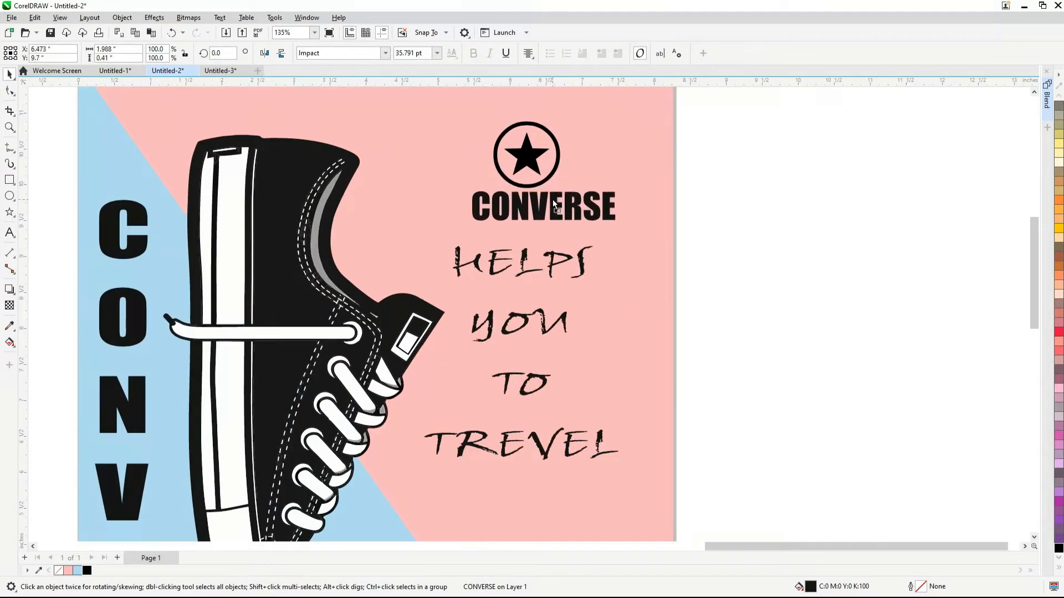
Shrink the CONVERSE text under the star badge to about 21.7 pt
{"action": "scroll", "coordinate": [553, 199], "scroll_direction": "up", "scroll_amount": 2}
{"action": "scroll", "coordinate": [608, 206], "scroll_direction": "down", "scroll_amount": 1}
{"action": "scroll", "coordinate": [607, 206], "scroll_direction": "up", "scroll_amount": 1}
{"action": "left_click_drag", "start_coordinate": [691, 308], "coordinate": [647, 297]}
Align the star badge and the CONVERSE text on a common vertical center and group them as a logo
{"action": "left_click", "coordinate": [532, 241]}
{"action": "left_click", "coordinate": [541, 273], "text": "shift"}
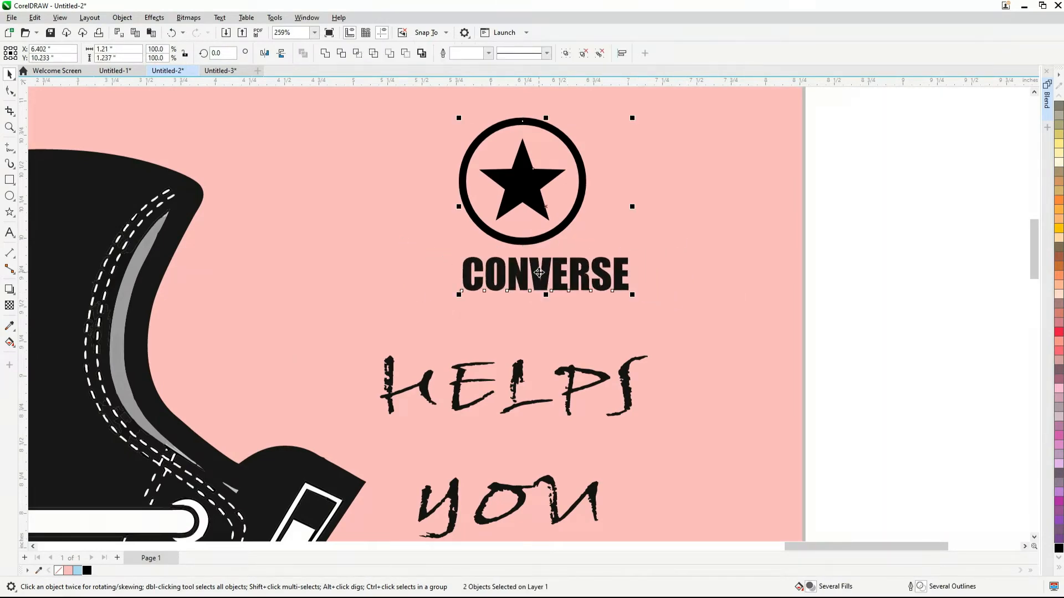
{"action": "key", "text": "c"}
{"action": "scroll", "coordinate": [642, 259], "scroll_direction": "down", "scroll_amount": 3}
{"action": "key", "text": "ctrl+g"}
{"action": "scroll", "coordinate": [577, 249], "scroll_direction": "down", "scroll_amount": 4}
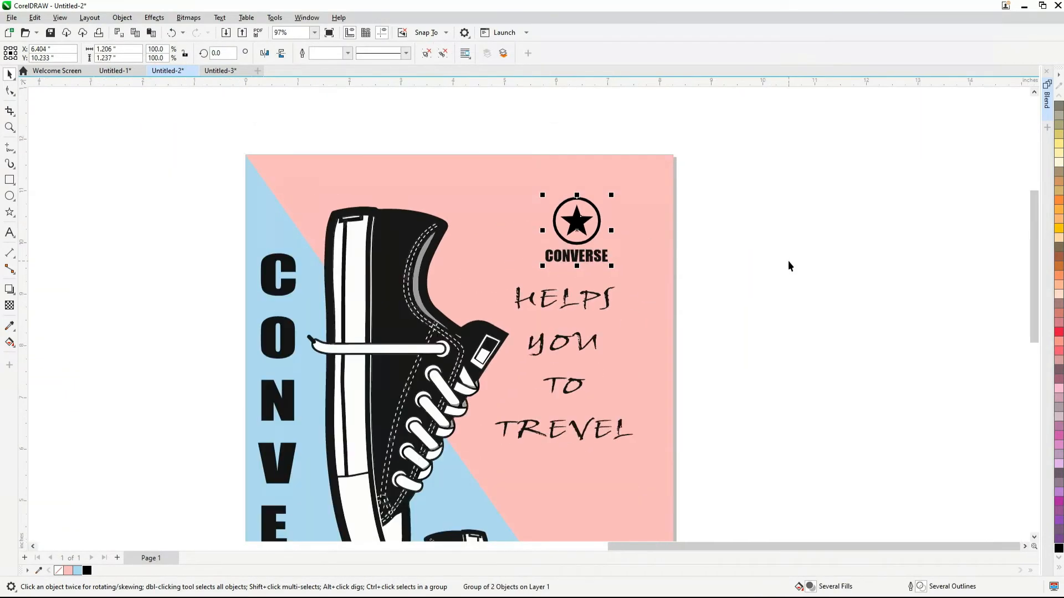
{"action": "left_click", "coordinate": [790, 265]}
{"action": "scroll", "coordinate": [604, 266], "scroll_direction": "down", "scroll_amount": 3}
{"action": "scroll", "coordinate": [604, 264], "scroll_direction": "down", "scroll_amount": 1}
{"action": "scroll", "coordinate": [600, 271], "scroll_direction": "up", "scroll_amount": 8}
Ungroup the star logo and set the font of its CONVERSE text to Candara
{"action": "left_click", "coordinate": [603, 252]}
{"action": "scroll", "coordinate": [608, 256], "scroll_direction": "down", "scroll_amount": 3}
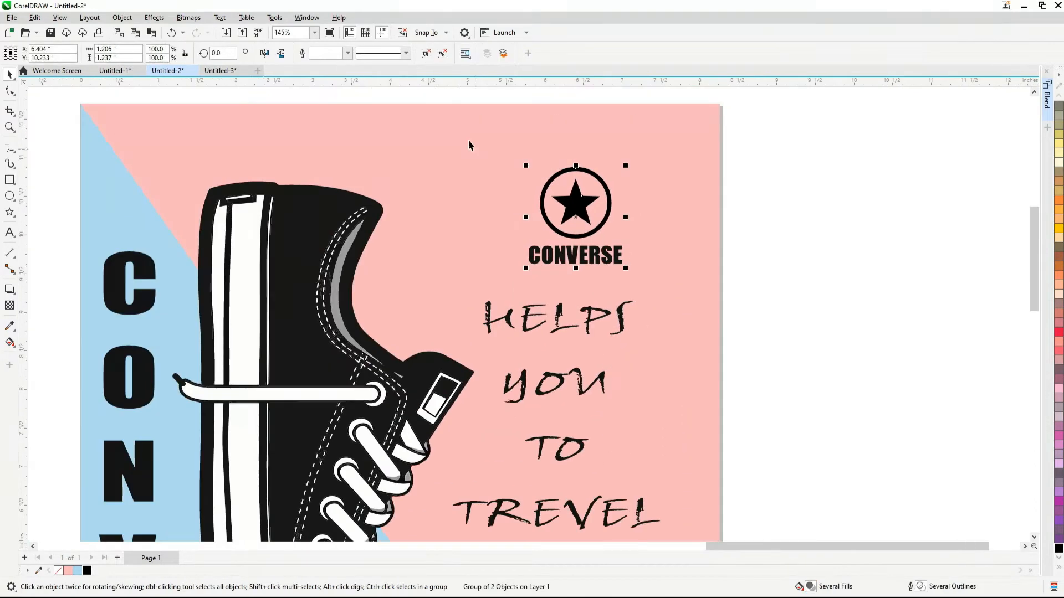
{"action": "left_click", "coordinate": [428, 55]}
{"action": "left_click", "coordinate": [665, 137]}
{"action": "left_click", "coordinate": [624, 258]}
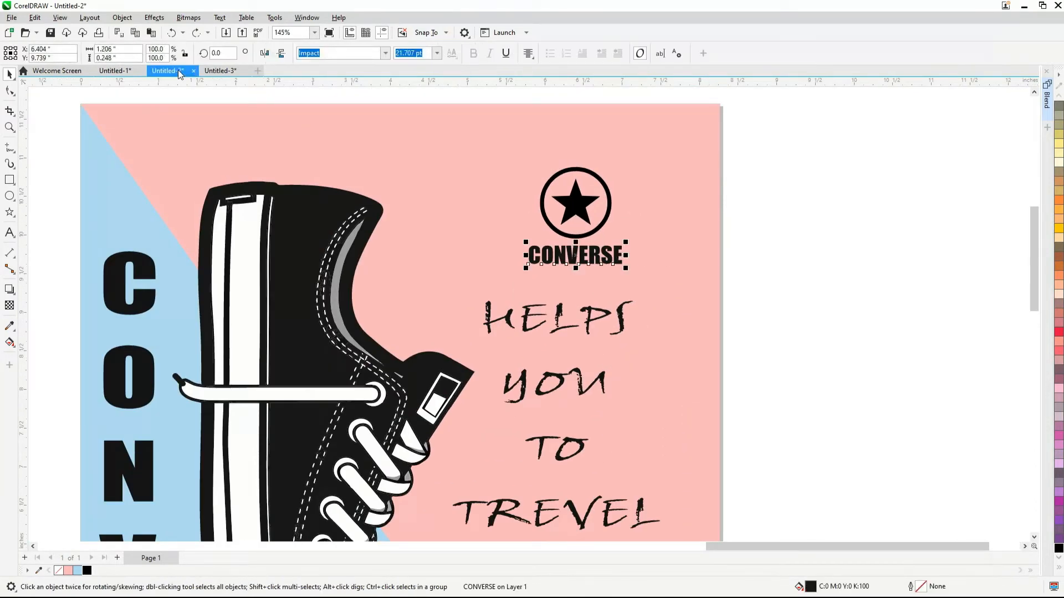
{"action": "left_click", "coordinate": [388, 55]}
{"action": "left_click", "coordinate": [376, 114]}
Set the font of the vertical CONVERSE brand name to Candara
{"action": "scroll", "coordinate": [582, 158], "scroll_direction": "down", "scroll_amount": 3}
{"action": "left_click", "coordinate": [308, 257]}
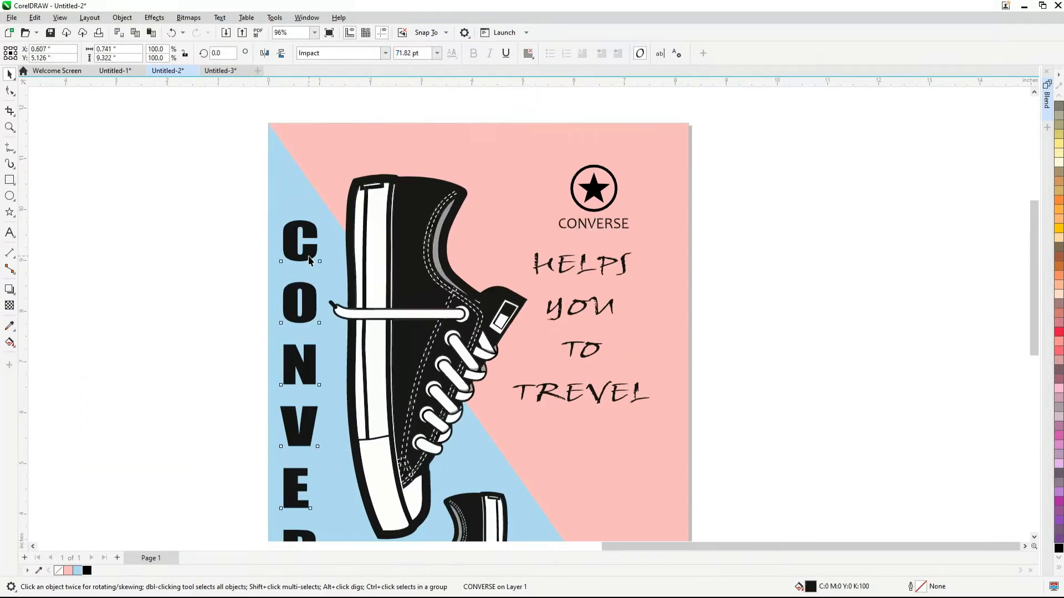
{"action": "left_click", "coordinate": [385, 53]}
{"action": "left_click", "coordinate": [357, 78]}
Make the CONVERSE text under the star badge bold, and select the badge
{"action": "scroll", "coordinate": [580, 229], "scroll_direction": "up", "scroll_amount": 9}
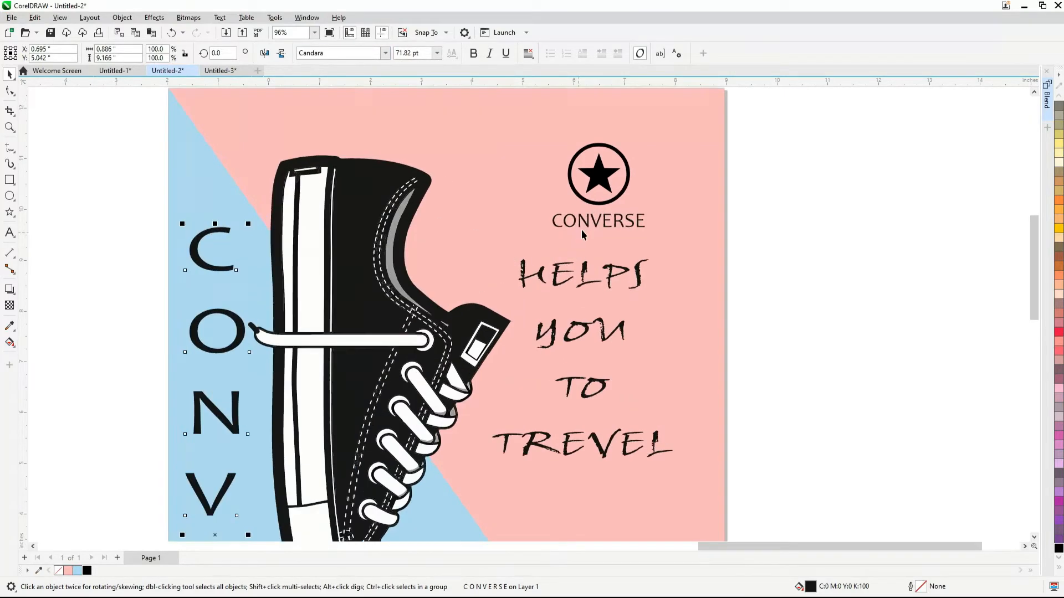
{"action": "scroll", "coordinate": [612, 219], "scroll_direction": "up", "scroll_amount": 2}
{"action": "left_click", "coordinate": [612, 222]}
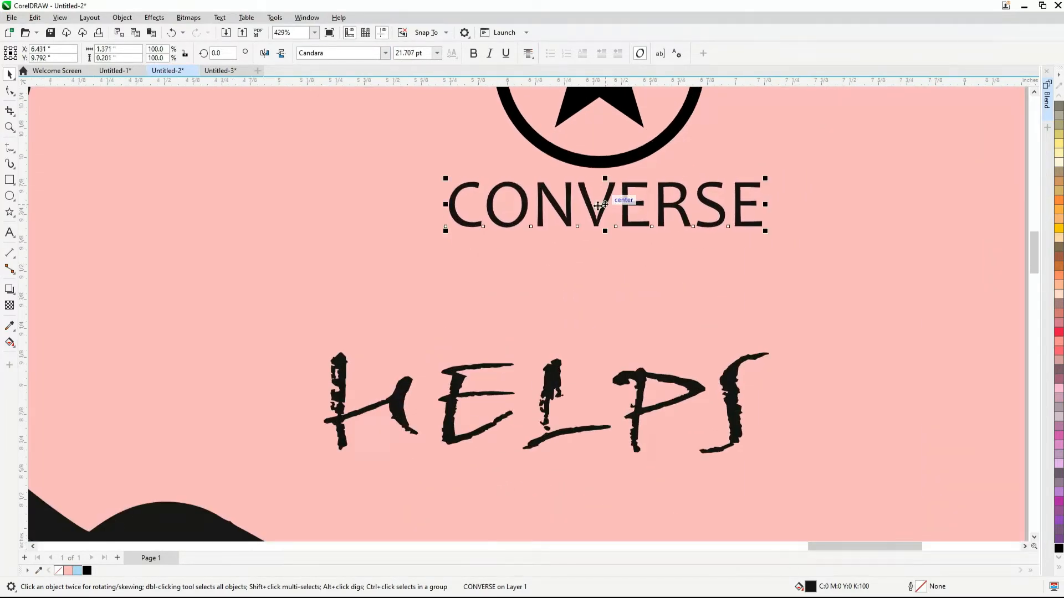
{"action": "scroll", "coordinate": [614, 230], "scroll_direction": "down", "scroll_amount": 8}
{"action": "scroll", "coordinate": [615, 230], "scroll_direction": "up", "scroll_amount": 5}
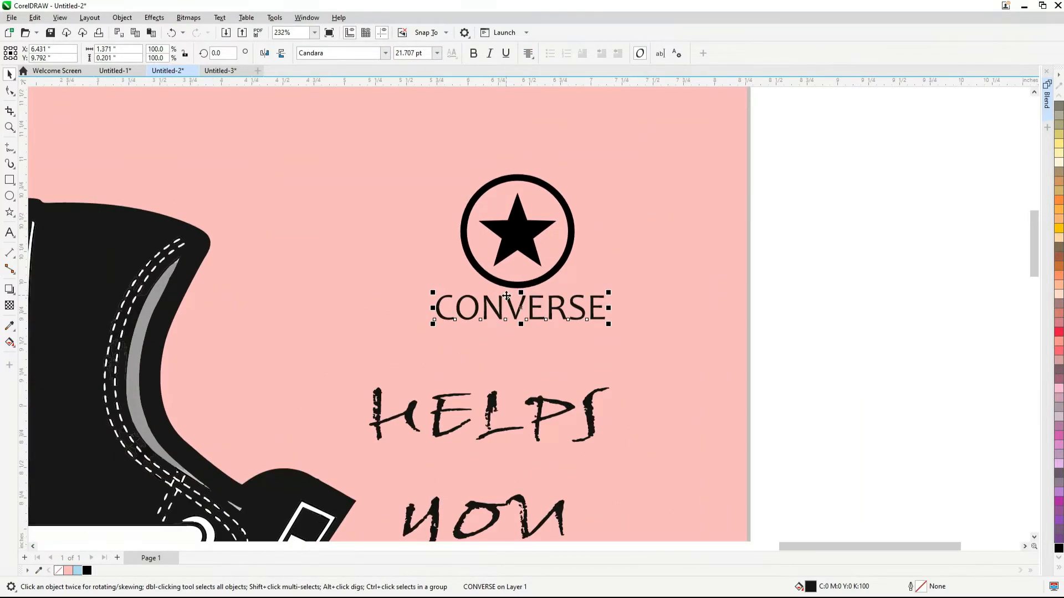
{"action": "left_click", "coordinate": [473, 53]}
{"action": "left_click", "coordinate": [546, 284]}
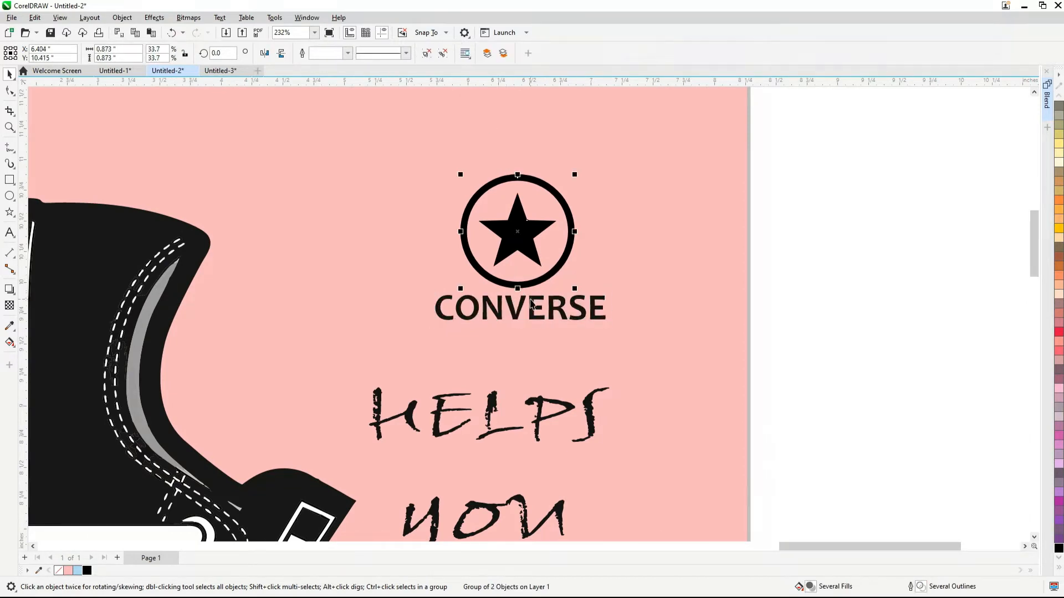
Align the star badge and the CONVERSE text on a common vertical center and group them as one logo
{"action": "left_click", "coordinate": [525, 310], "text": "shift"}
{"action": "scroll", "coordinate": [630, 299], "scroll_direction": "down", "scroll_amount": 4}
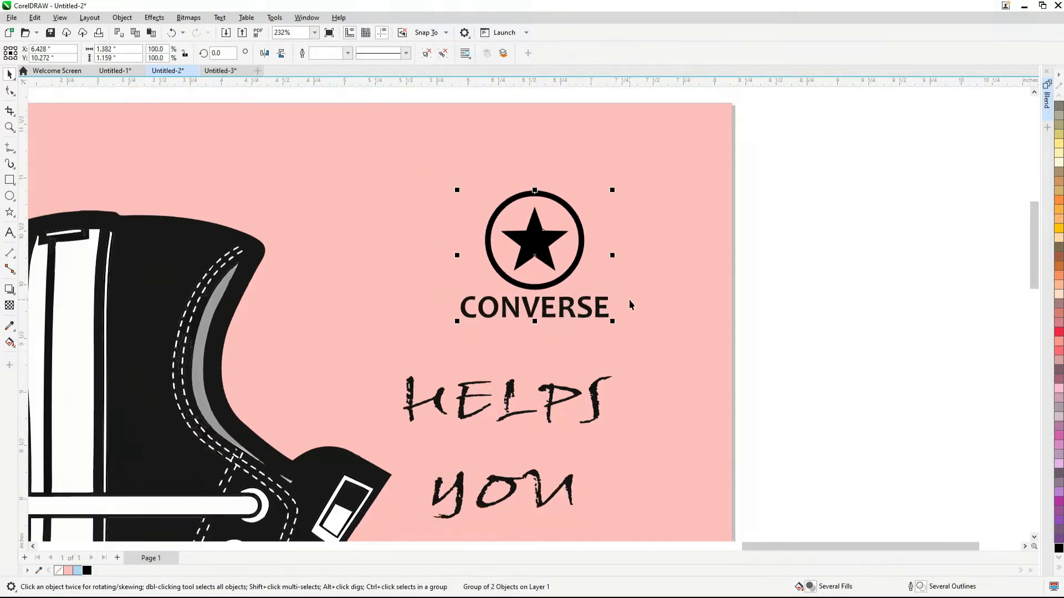
{"action": "key", "text": "Escape"}
{"action": "scroll", "coordinate": [576, 260], "scroll_direction": "down", "scroll_amount": 2}
Center the HELPS YOU TO TREVEL slogan horizontally under the star logo and move it up closer to the logo
{"action": "left_click", "coordinate": [576, 327]}
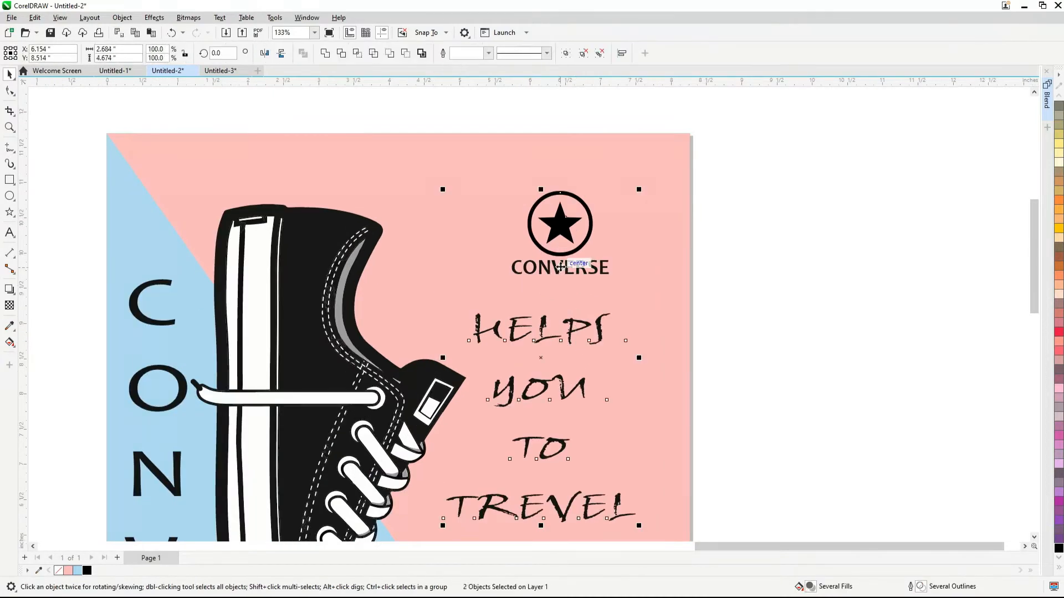
{"action": "scroll", "coordinate": [576, 327], "scroll_direction": "down", "scroll_amount": 2}
{"action": "key", "text": "Escape"}
{"action": "left_click", "coordinate": [577, 302]}
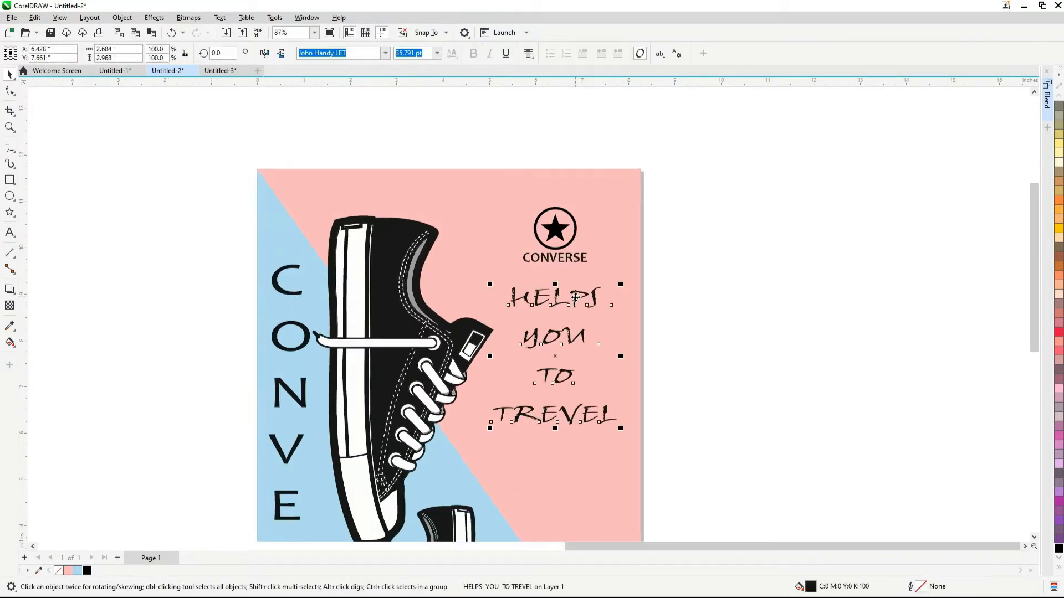
{"action": "scroll", "coordinate": [573, 300], "scroll_direction": "up", "scroll_amount": 1}
{"action": "scroll", "coordinate": [559, 258], "scroll_direction": "down", "scroll_amount": 2}
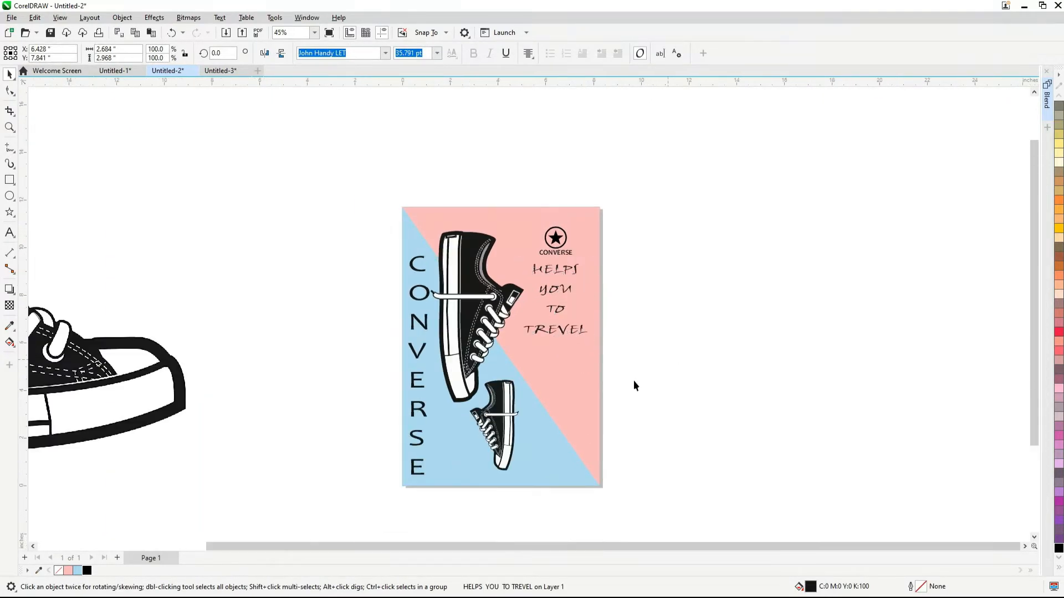
{"action": "scroll", "coordinate": [560, 324], "scroll_direction": "up", "scroll_amount": 1}
{"action": "key", "text": "Escape"}
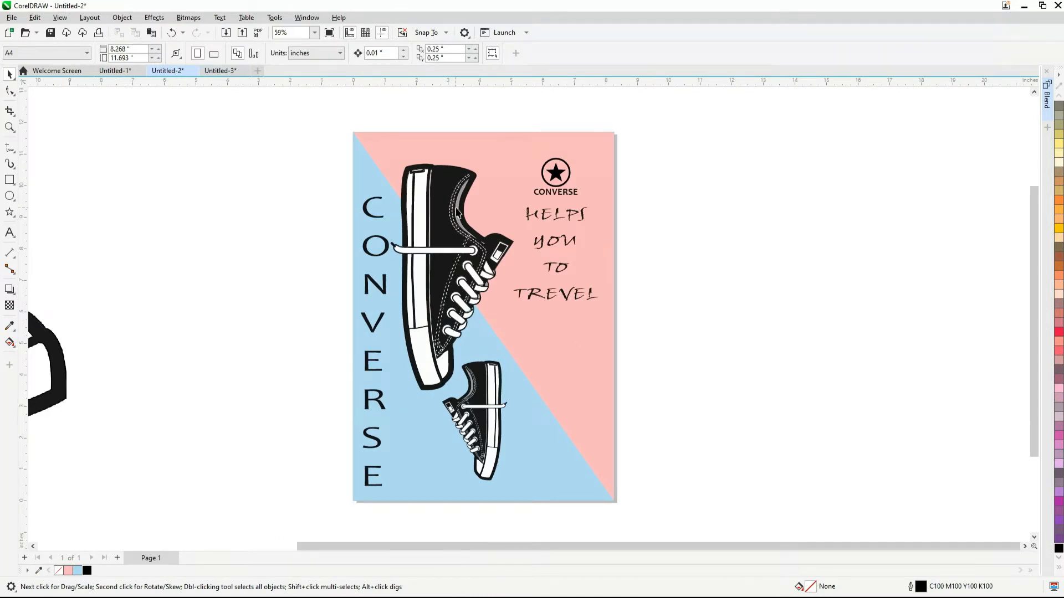
Copy the SPECIAL OFFER stamp bitmap from the Untitled-3 document into the Untitled-2 poster document
{"action": "left_click", "coordinate": [226, 70]}
{"action": "left_click", "coordinate": [779, 291]}
{"action": "scroll", "coordinate": [779, 291], "scroll_direction": "up", "scroll_amount": 2}
{"action": "scroll", "coordinate": [779, 293], "scroll_direction": "up", "scroll_amount": 2}
{"action": "left_click_drag", "start_coordinate": [780, 294], "coordinate": [524, 341]}
{"action": "scroll", "coordinate": [615, 277], "scroll_direction": "down", "scroll_amount": 2}
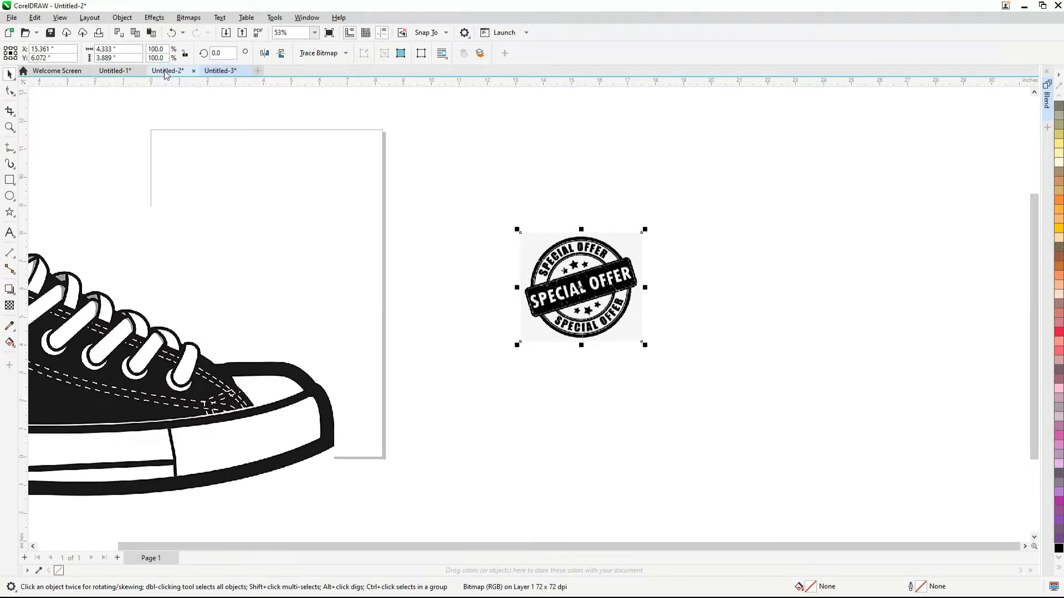
{"action": "left_click", "coordinate": [167, 70]}
{"action": "key", "text": "ctrl+v"}
Trace the SPECIAL OFFER stamp bitmap as a high quality image outline with its background color removed
{"action": "scroll", "coordinate": [748, 255], "scroll_direction": "up", "scroll_amount": 2}
{"action": "left_click", "coordinate": [318, 52]}
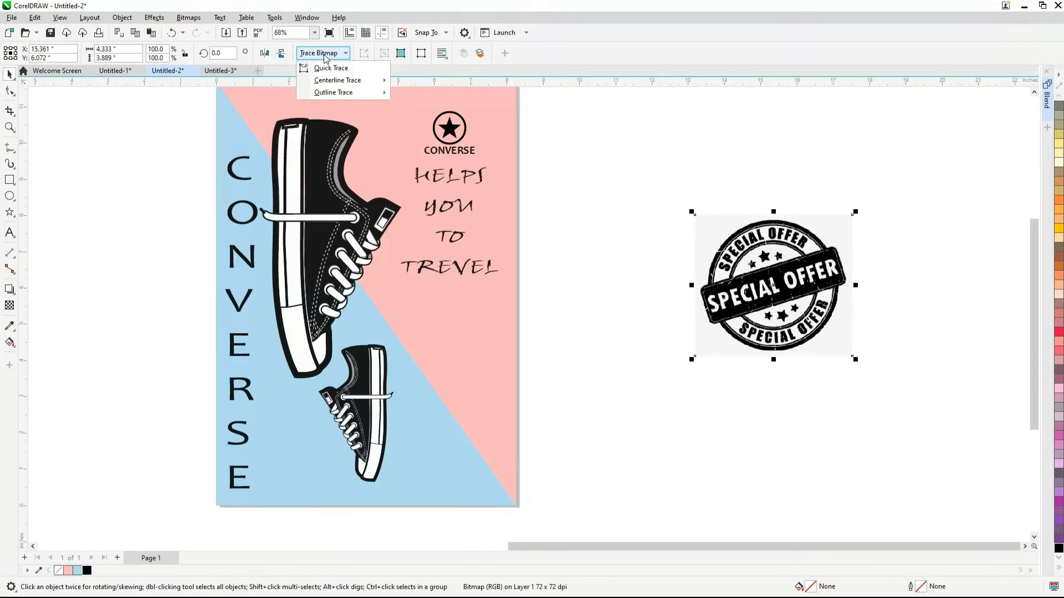
{"action": "mouse_move", "coordinate": [330, 91]}
{"action": "left_click", "coordinate": [438, 152]}
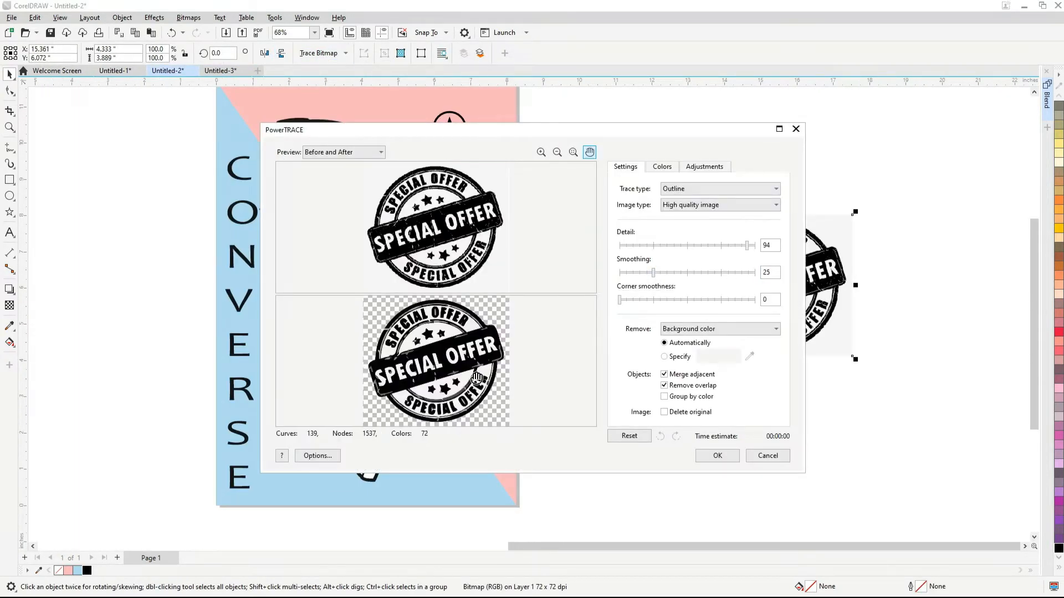
{"action": "left_click", "coordinate": [709, 456]}
Move the traced SPECIAL OFFER stamp to the poster's lower-right corner and scale it down to about 53.9%
{"action": "left_click_drag", "start_coordinate": [751, 295], "coordinate": [526, 393]}
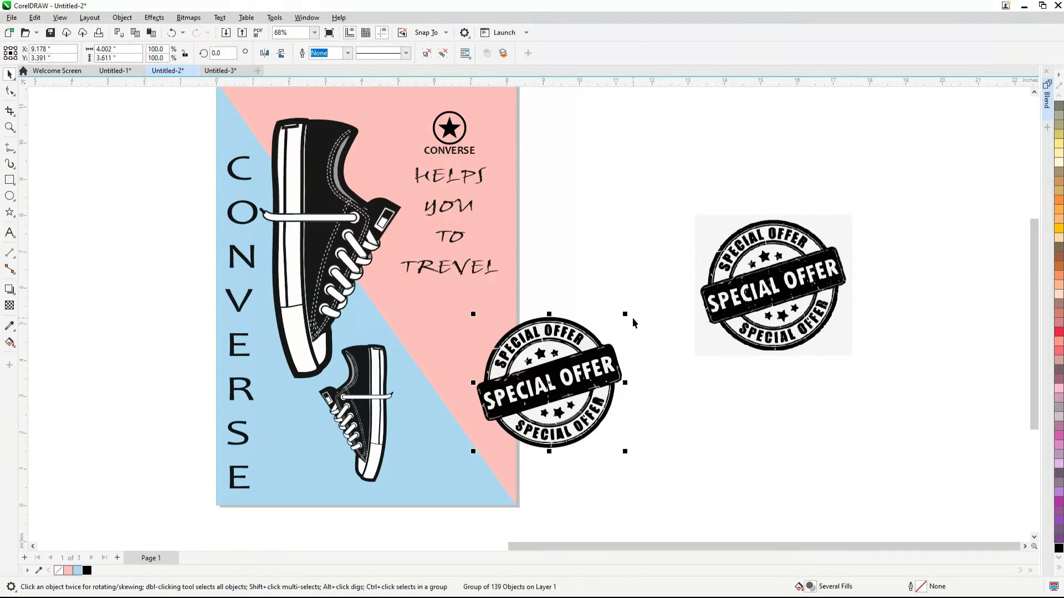
{"action": "left_click_drag", "start_coordinate": [625, 315], "coordinate": [567, 366]}
{"action": "left_click_drag", "start_coordinate": [516, 411], "coordinate": [452, 439]}
{"action": "scroll", "coordinate": [452, 440], "scroll_direction": "up", "scroll_amount": 3}
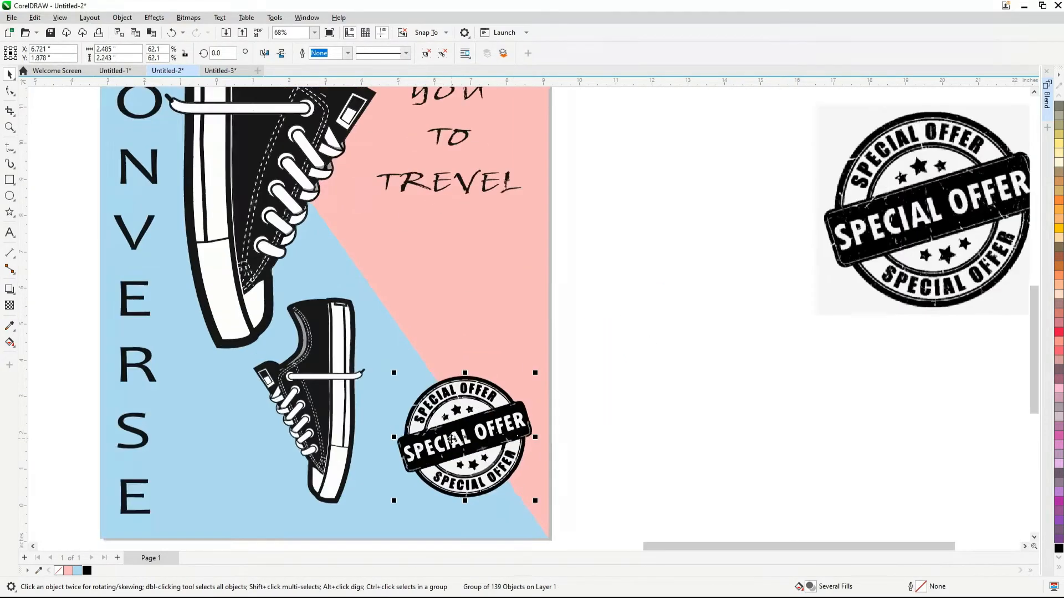
{"action": "scroll", "coordinate": [452, 439], "scroll_direction": "up", "scroll_amount": 3}
{"action": "left_click_drag", "start_coordinate": [613, 280], "coordinate": [599, 296]}
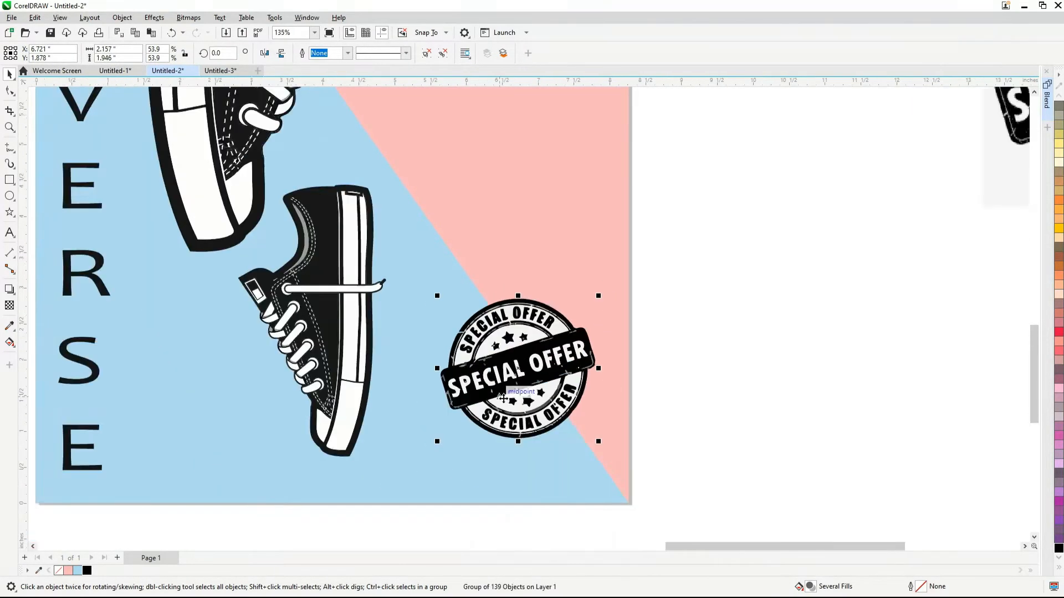
Fine-tune the position of the traced stamp in the poster's lower-right corner
{"action": "scroll", "coordinate": [503, 399], "scroll_direction": "up", "scroll_amount": 1}
{"action": "left_click_drag", "start_coordinate": [520, 392], "coordinate": [523, 379]}
{"action": "scroll", "coordinate": [527, 379], "scroll_direction": "down", "scroll_amount": 2}
{"action": "left_click", "coordinate": [719, 377]}
{"action": "scroll", "coordinate": [720, 379], "scroll_direction": "down", "scroll_amount": 5}
{"action": "scroll", "coordinate": [626, 372], "scroll_direction": "up", "scroll_amount": 3}
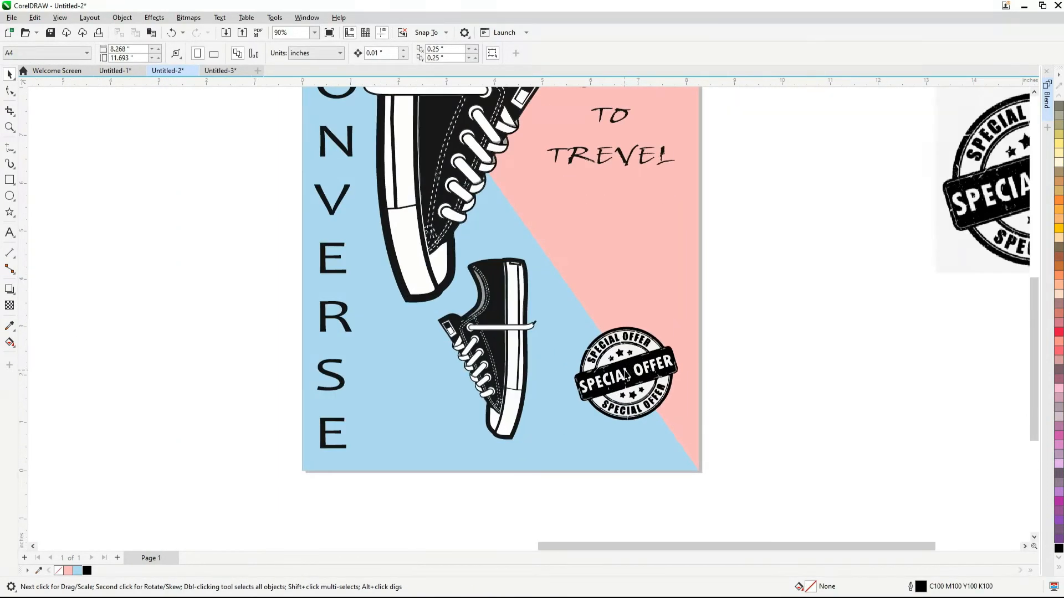
{"action": "left_click_drag", "start_coordinate": [624, 370], "coordinate": [625, 376]}
{"action": "scroll", "coordinate": [637, 376], "scroll_direction": "down", "scroll_amount": 2}
{"action": "left_click", "coordinate": [730, 384]}
{"action": "scroll", "coordinate": [435, 385], "scroll_direction": "down", "scroll_amount": 2}
{"action": "scroll", "coordinate": [468, 309], "scroll_direction": "up", "scroll_amount": 2}
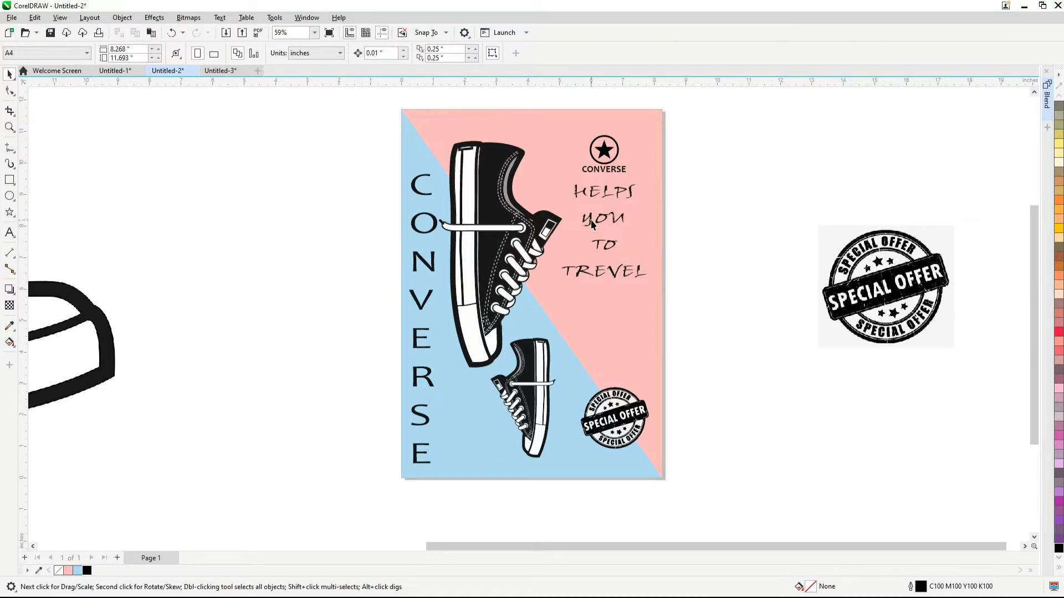
Shrink the traced stamp to about 50.8% and shift it slightly up and to the left on the poster
{"action": "scroll", "coordinate": [626, 319], "scroll_direction": "up", "scroll_amount": 3}
{"action": "scroll", "coordinate": [465, 244], "scroll_direction": "down", "scroll_amount": 2}
{"action": "scroll", "coordinate": [569, 384], "scroll_direction": "up", "scroll_amount": 1}
{"action": "left_click", "coordinate": [569, 386]}
{"action": "scroll", "coordinate": [569, 386], "scroll_direction": "up", "scroll_amount": 1}
{"action": "left_click_drag", "start_coordinate": [631, 330], "coordinate": [627, 334]}
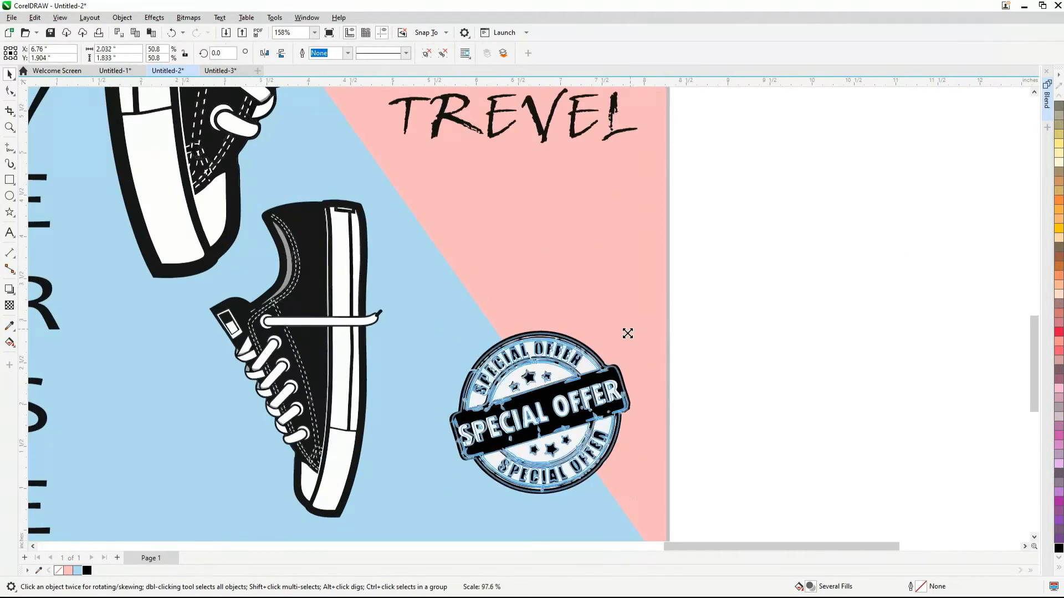
{"action": "scroll", "coordinate": [557, 283], "scroll_direction": "down", "scroll_amount": 2}
{"action": "left_click_drag", "start_coordinate": [543, 389], "coordinate": [529, 376]}
{"action": "scroll", "coordinate": [557, 356], "scroll_direction": "down", "scroll_amount": 2}
{"action": "left_click", "coordinate": [644, 387]}
Tighten the slogan's line spacing until the text is about 4 inches tall, and nudge it slightly down and to the left
{"action": "scroll", "coordinate": [654, 402], "scroll_direction": "down", "scroll_amount": 3}
{"action": "scroll", "coordinate": [613, 318], "scroll_direction": "up", "scroll_amount": 5}
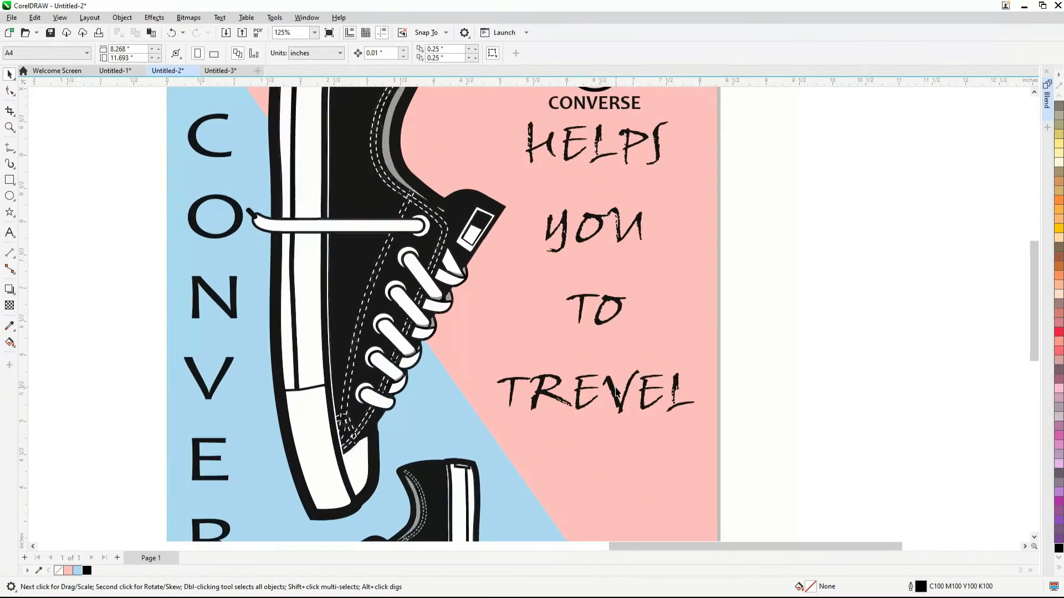
{"action": "scroll", "coordinate": [610, 388], "scroll_direction": "down", "scroll_amount": 3}
{"action": "left_click", "coordinate": [597, 320]}
{"action": "scroll", "coordinate": [597, 320], "scroll_direction": "up", "scroll_amount": 2}
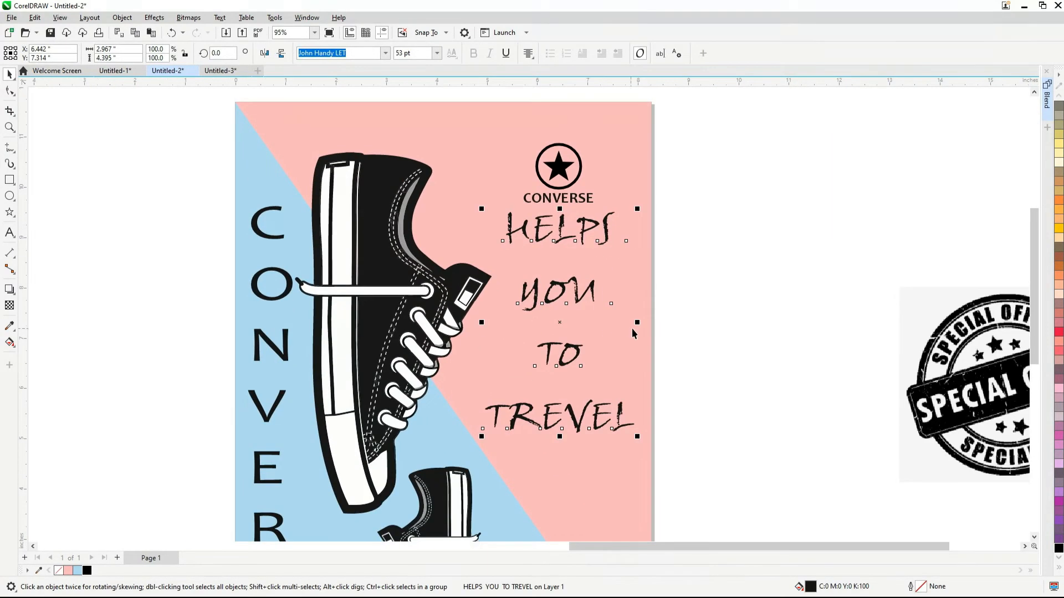
{"action": "left_click", "coordinate": [11, 95]}
{"action": "left_click_drag", "start_coordinate": [482, 441], "coordinate": [485, 410]}
{"action": "key", "text": "space"}
{"action": "scroll", "coordinate": [615, 335], "scroll_direction": "down", "scroll_amount": 1}
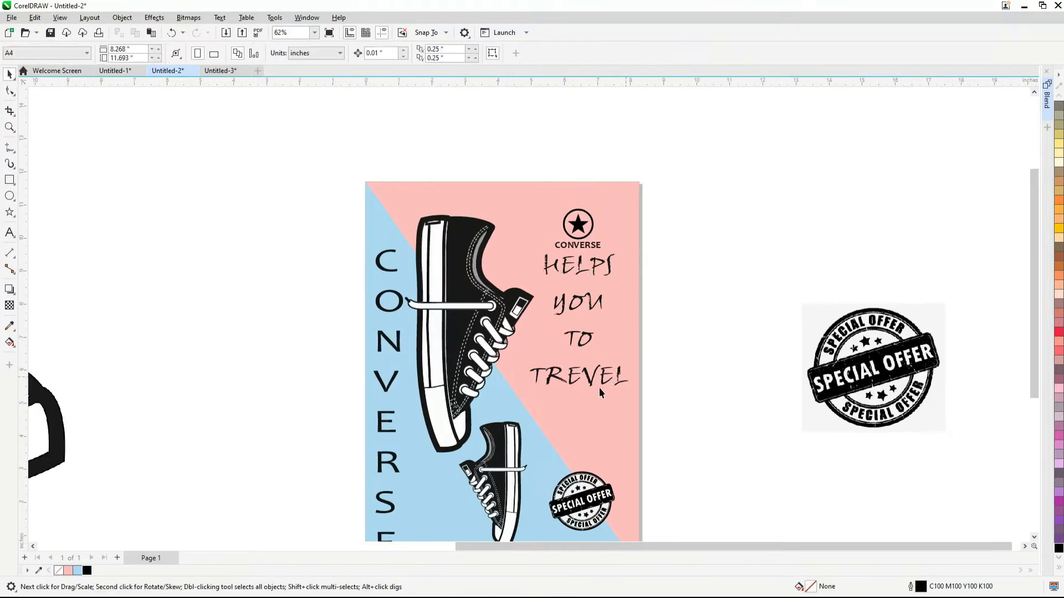
{"action": "key", "text": "Down"}
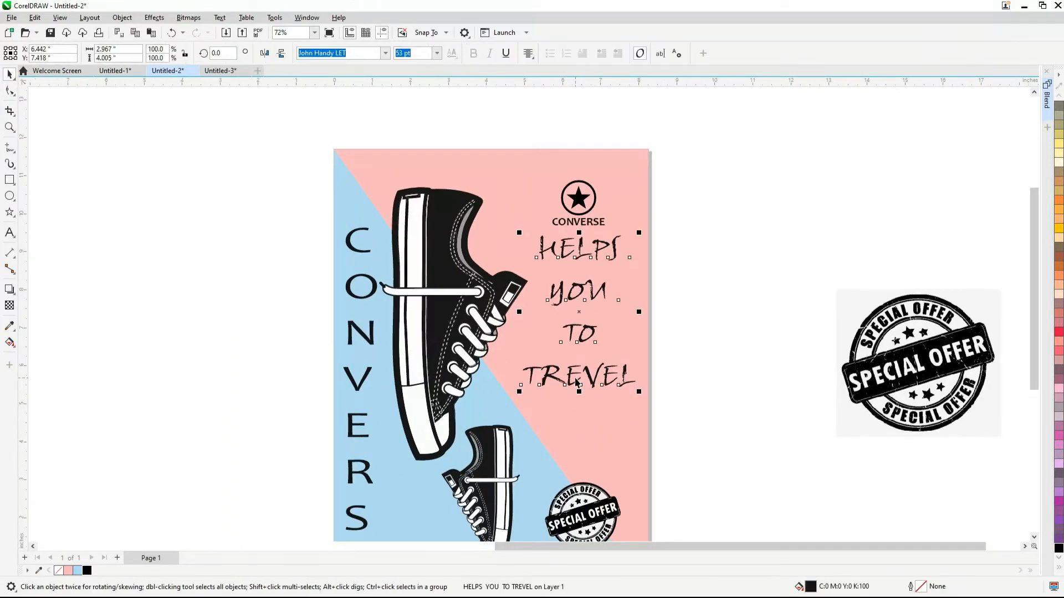
{"action": "key", "text": "Left"}
Ungroup the star logo and set the outline width of the ring around the star to 3.0 mm
{"action": "scroll", "coordinate": [553, 218], "scroll_direction": "up", "scroll_amount": 5}
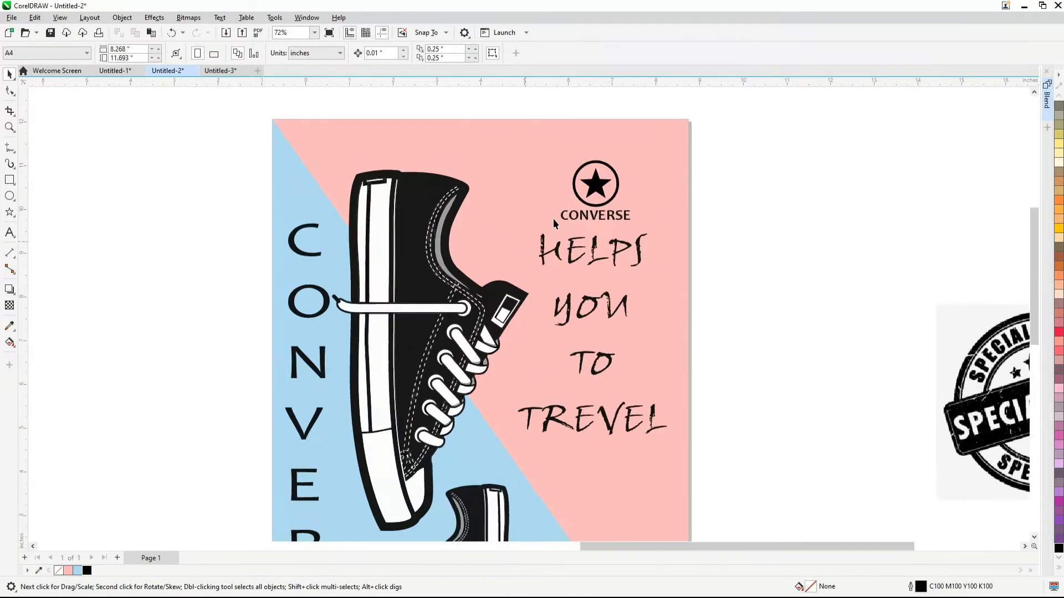
{"action": "left_click", "coordinate": [549, 239]}
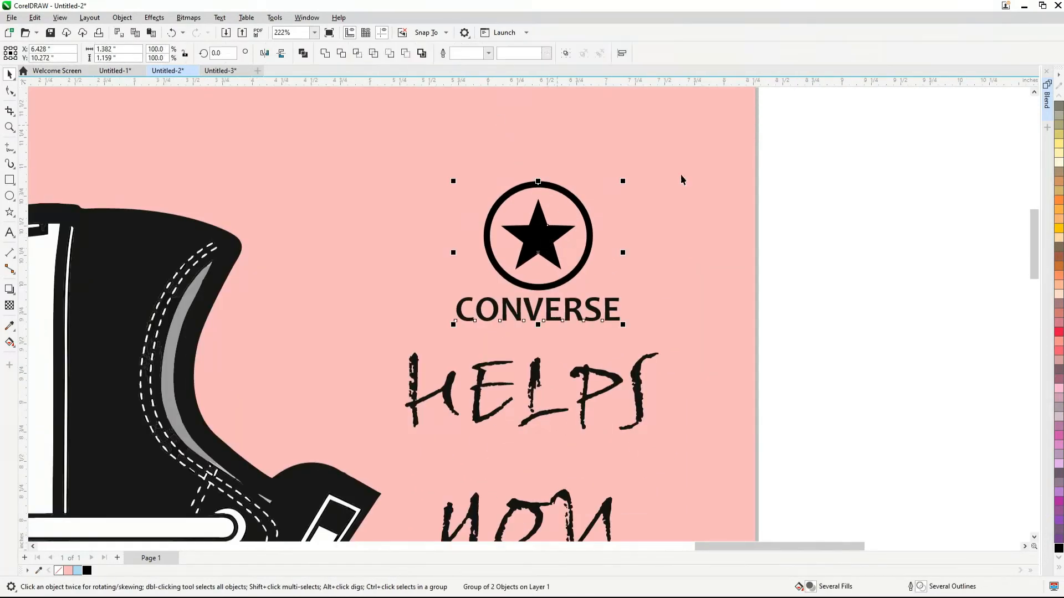
{"action": "left_click", "coordinate": [582, 206], "text": "ctrl"}
{"action": "key", "text": "F12"}
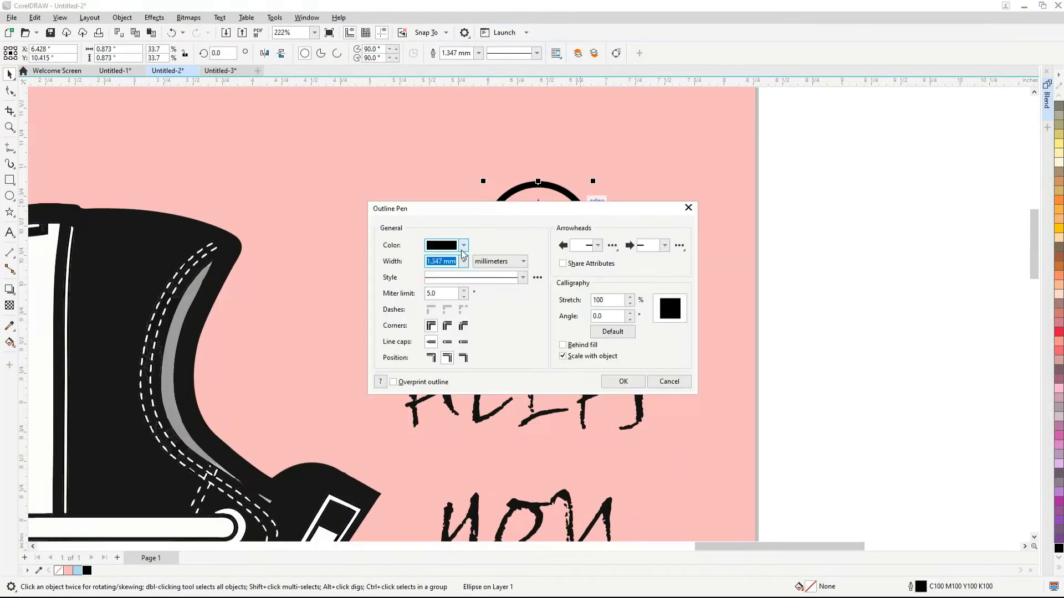
{"action": "left_click", "coordinate": [463, 262]}
{"action": "left_click", "coordinate": [454, 365]}
{"action": "left_click", "coordinate": [623, 381]}
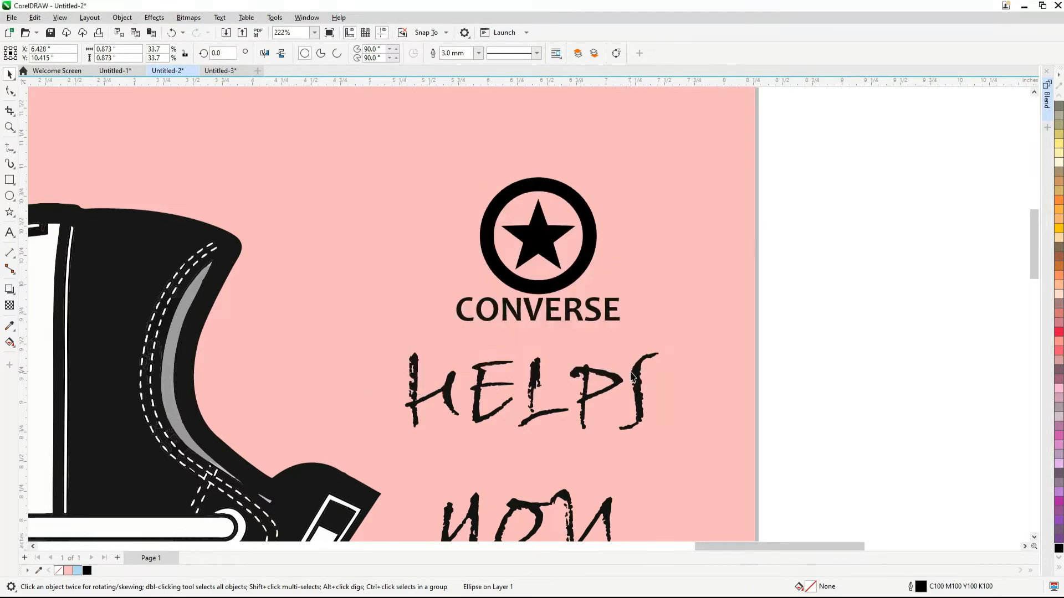
Group the thickened ring, the star and the CONVERSE text into one logo
{"action": "scroll", "coordinate": [602, 294], "scroll_direction": "down", "scroll_amount": 5}
{"action": "scroll", "coordinate": [601, 294], "scroll_direction": "up", "scroll_amount": 3}
{"action": "scroll", "coordinate": [601, 292], "scroll_direction": "down", "scroll_amount": 1}
{"action": "left_click", "coordinate": [836, 232]}
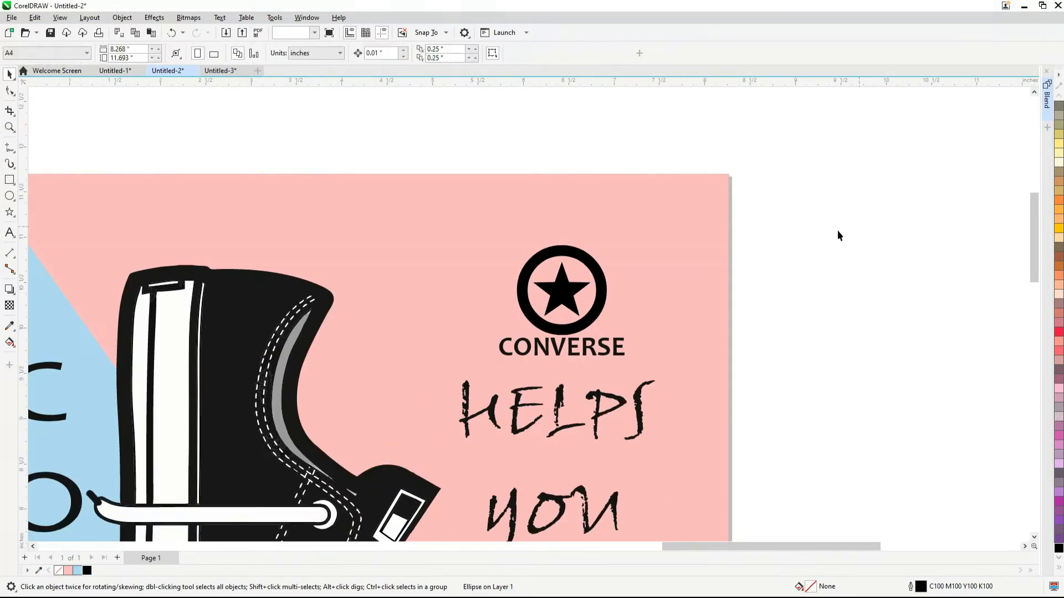
{"action": "left_click_drag", "start_coordinate": [754, 212], "coordinate": [534, 289]}
{"action": "left_click_drag", "start_coordinate": [507, 348], "coordinate": [505, 356]}
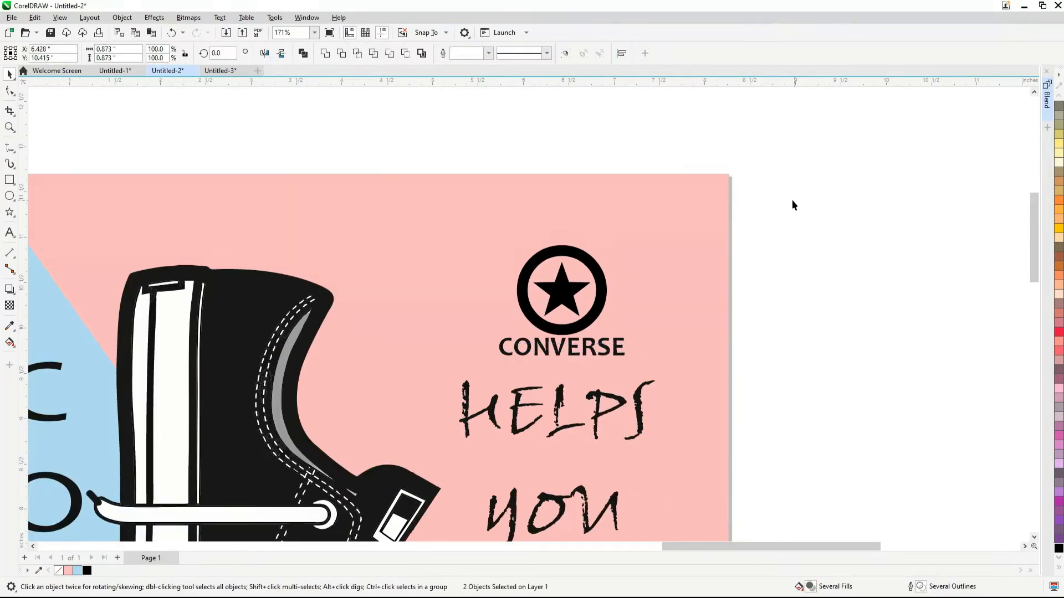
{"action": "scroll", "coordinate": [613, 314], "scroll_direction": "down", "scroll_amount": 2}
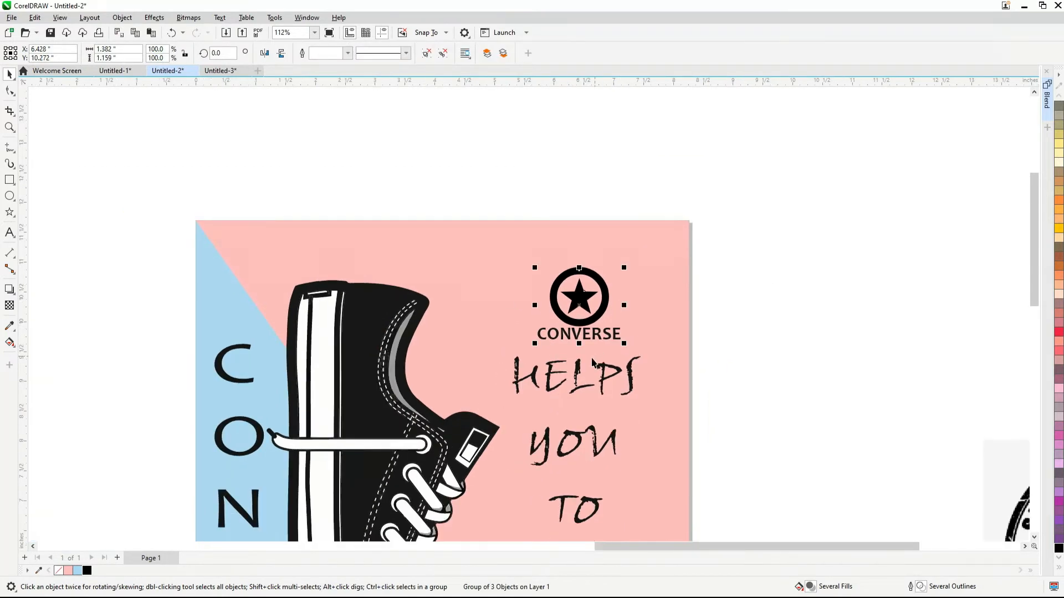
Align the HELPS YOU TO TREVEL slogan to the horizontal center of the regrouped star logo
{"action": "left_click", "coordinate": [577, 366]}
{"action": "left_click", "coordinate": [592, 315], "text": "shift"}
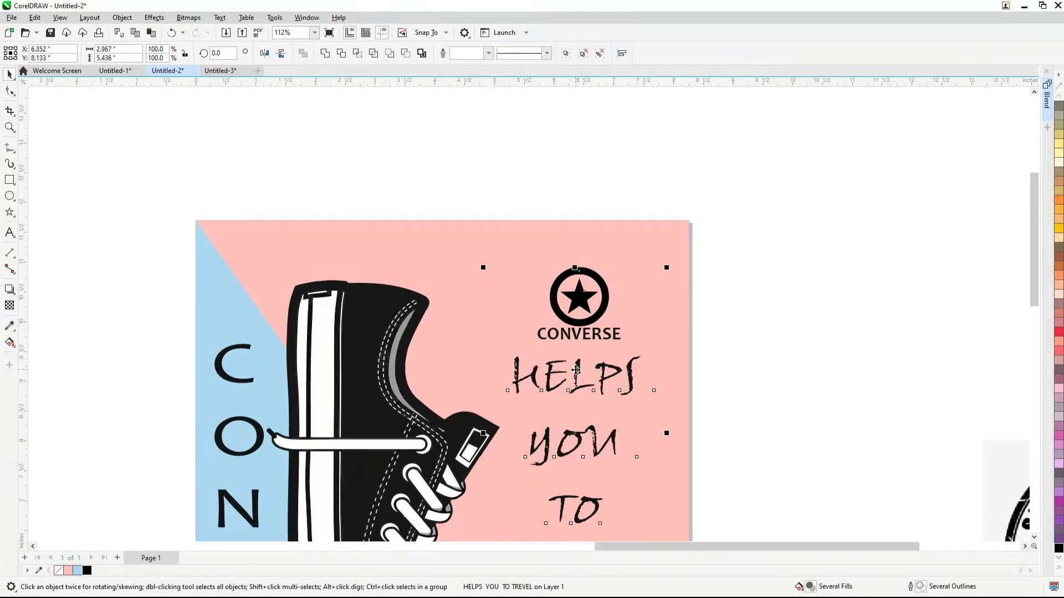
{"action": "key", "text": "c"}
{"action": "scroll", "coordinate": [664, 216], "scroll_direction": "down", "scroll_amount": 2}
{"action": "left_click", "coordinate": [663, 210]}
{"action": "scroll", "coordinate": [658, 293], "scroll_direction": "down", "scroll_amount": 1}
{"action": "scroll", "coordinate": [654, 390], "scroll_direction": "up", "scroll_amount": 2}
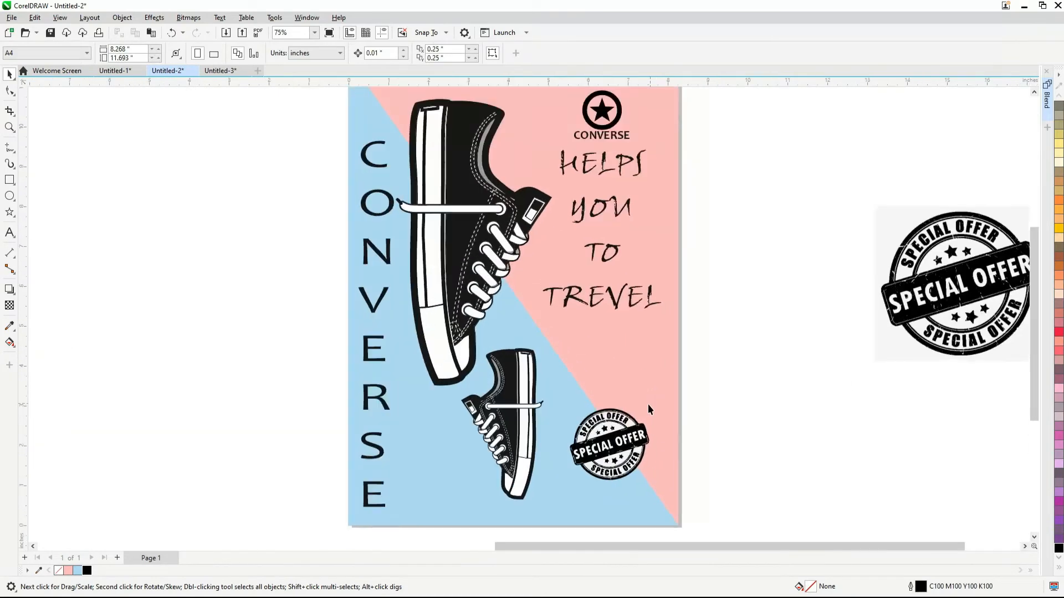
Increase the spacing between the letters of the vertical CONVERSE brand name until it is about 9.6 inches tall
{"action": "scroll", "coordinate": [497, 405], "scroll_direction": "down", "scroll_amount": 1}
{"action": "left_click", "coordinate": [371, 212]}
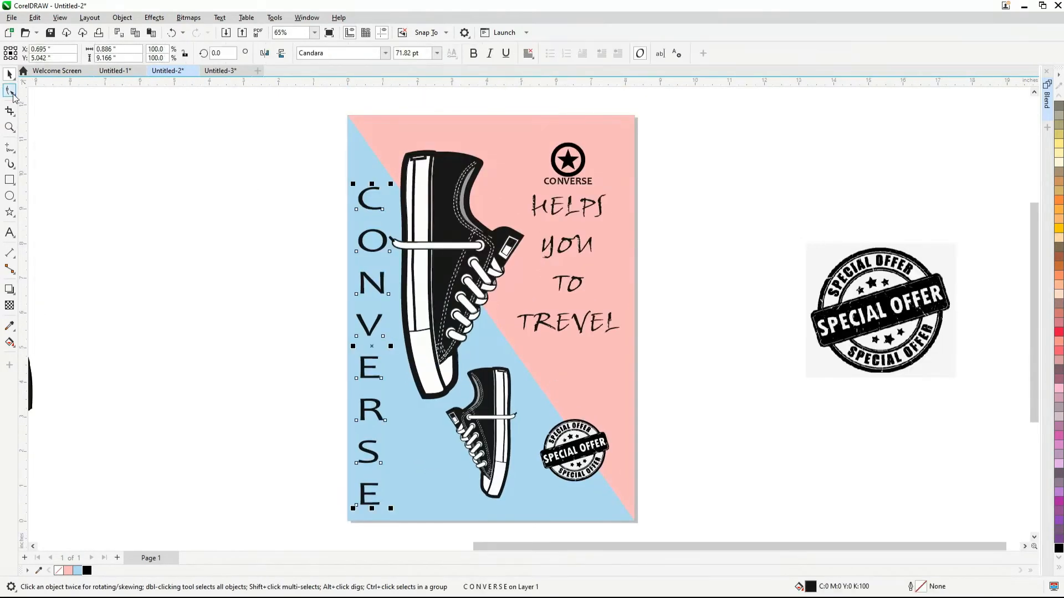
{"action": "left_click", "coordinate": [13, 95]}
{"action": "left_click_drag", "start_coordinate": [353, 508], "coordinate": [353, 523]}
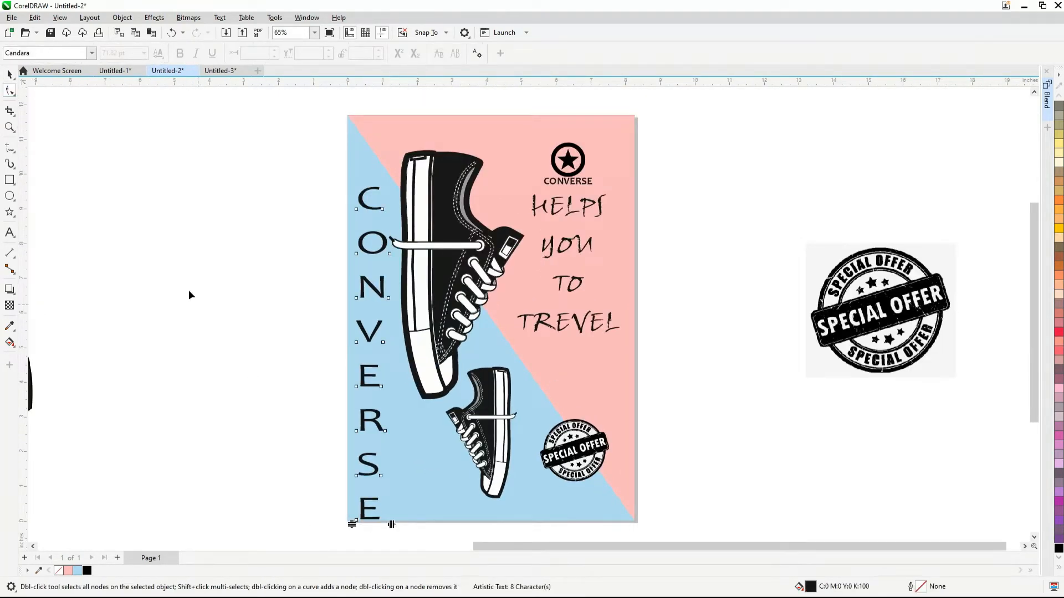
{"action": "left_click", "coordinate": [6, 76]}
Nudge the vertical CONVERSE brand name up and to the right, to X 0.735 and Y 5.309 inches
{"action": "key", "text": "Up"}
{"action": "key", "text": "Up"}
{"action": "key", "text": "Up"}
{"action": "key", "text": "Up"}
{"action": "key", "text": "Up"}
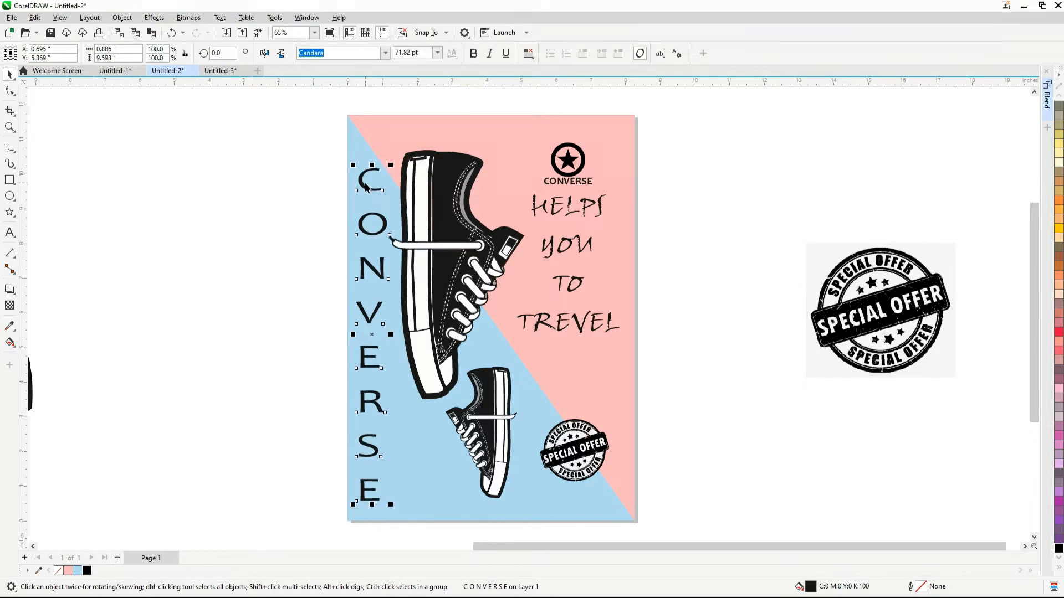
{"action": "key", "text": "Right"}
{"action": "key", "text": "Right"}
{"action": "key", "text": "Right"}
{"action": "key", "text": "Right"}
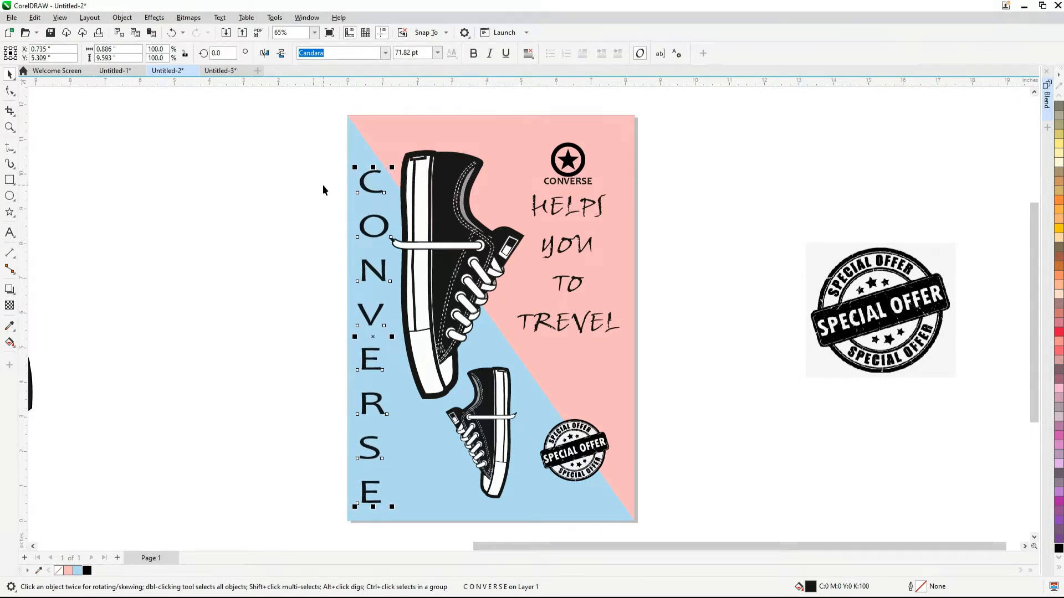
{"action": "left_click", "coordinate": [255, 211]}
Fill the vertical CONVERSE brand name with the background's pink and give it a black outline
{"action": "left_click", "coordinate": [370, 224]}
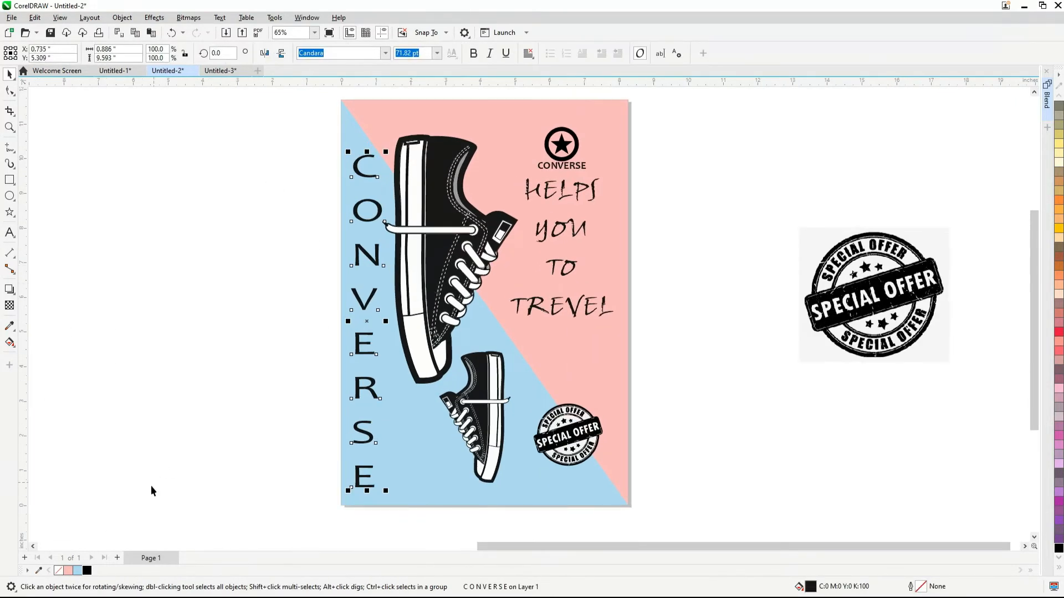
{"action": "left_click", "coordinate": [67, 570]}
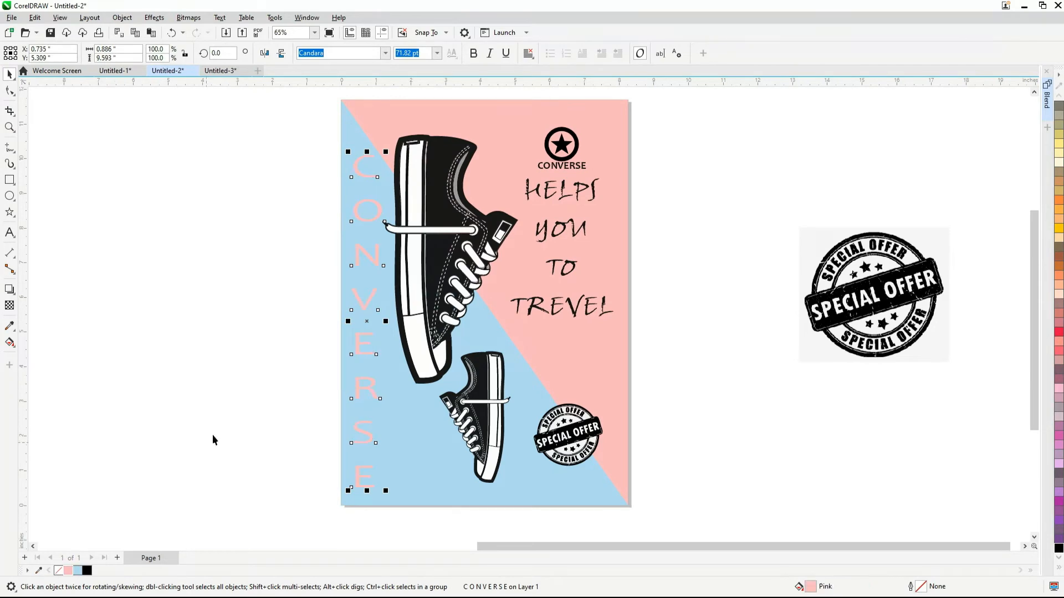
{"action": "right_click", "coordinate": [87, 571]}
{"action": "left_click", "coordinate": [300, 282]}
{"action": "scroll", "coordinate": [299, 283], "scroll_direction": "down", "scroll_amount": 1}
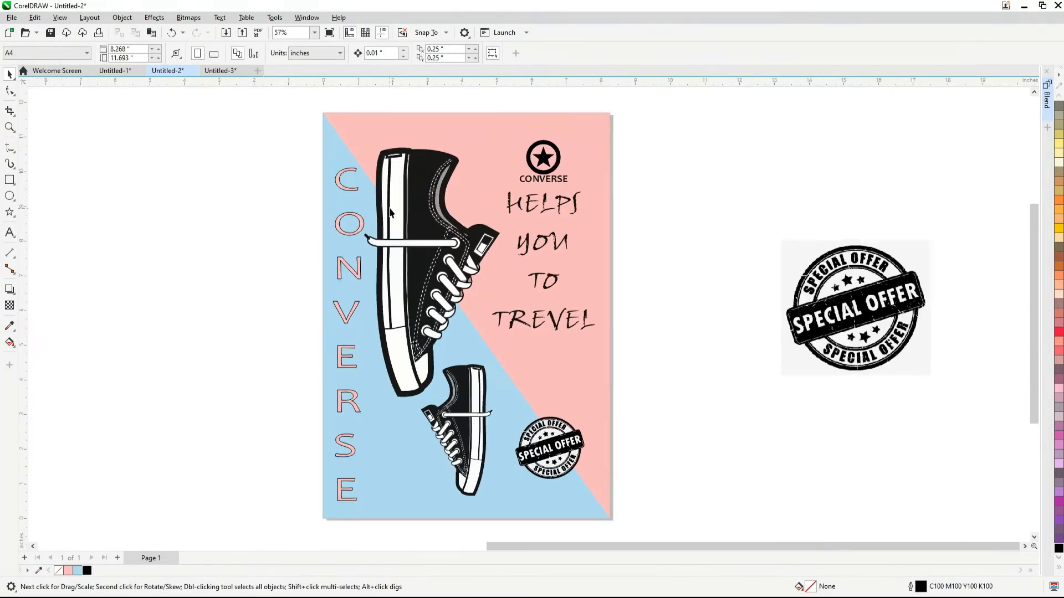
Make the vertical CONVERSE brand name bold
{"action": "left_click", "coordinate": [340, 182]}
{"action": "scroll", "coordinate": [341, 183], "scroll_direction": "up", "scroll_amount": 2}
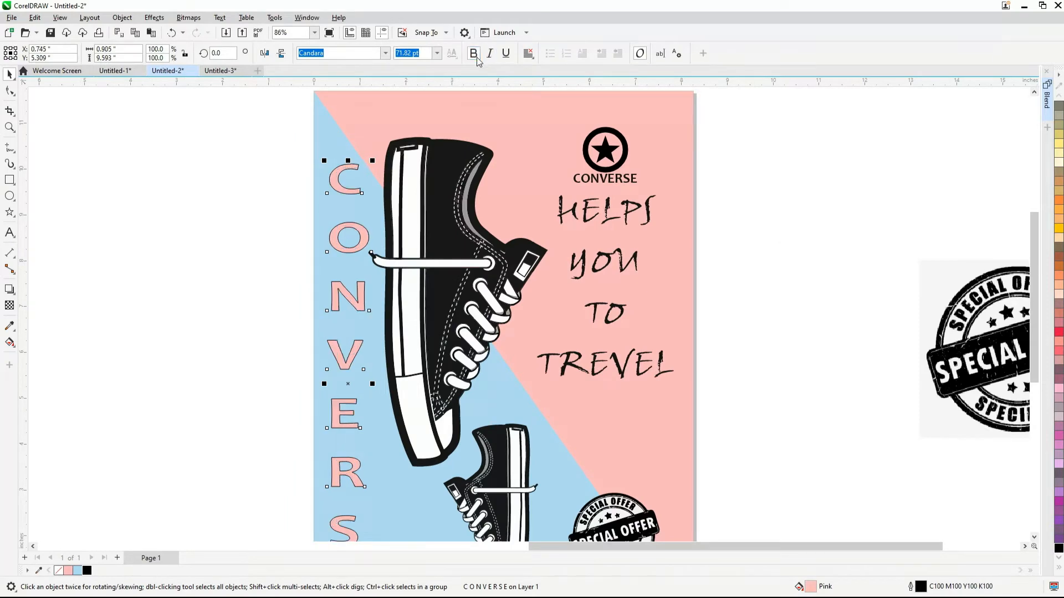
Align the sneaker group with the poster background so it is vertically centred
{"action": "left_click", "coordinate": [267, 195]}
{"action": "scroll", "coordinate": [352, 412], "scroll_direction": "down", "scroll_amount": 3}
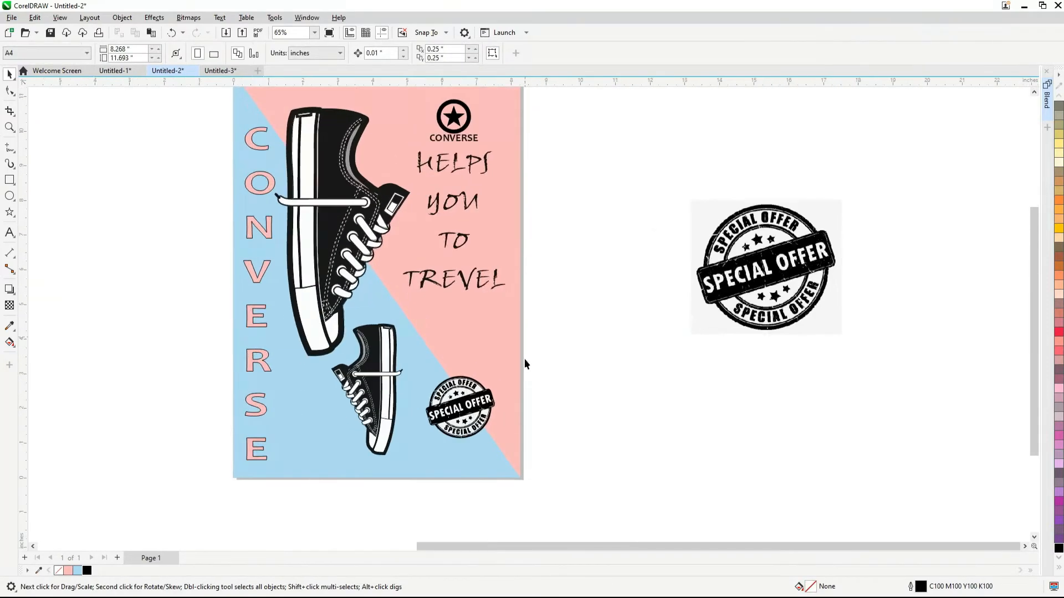
{"action": "left_click", "coordinate": [388, 332]}
{"action": "left_click_drag", "start_coordinate": [387, 367], "coordinate": [388, 368]}
{"action": "scroll", "coordinate": [467, 460], "scroll_direction": "up", "scroll_amount": 1}
{"action": "left_click", "coordinate": [466, 461], "text": "shift"}
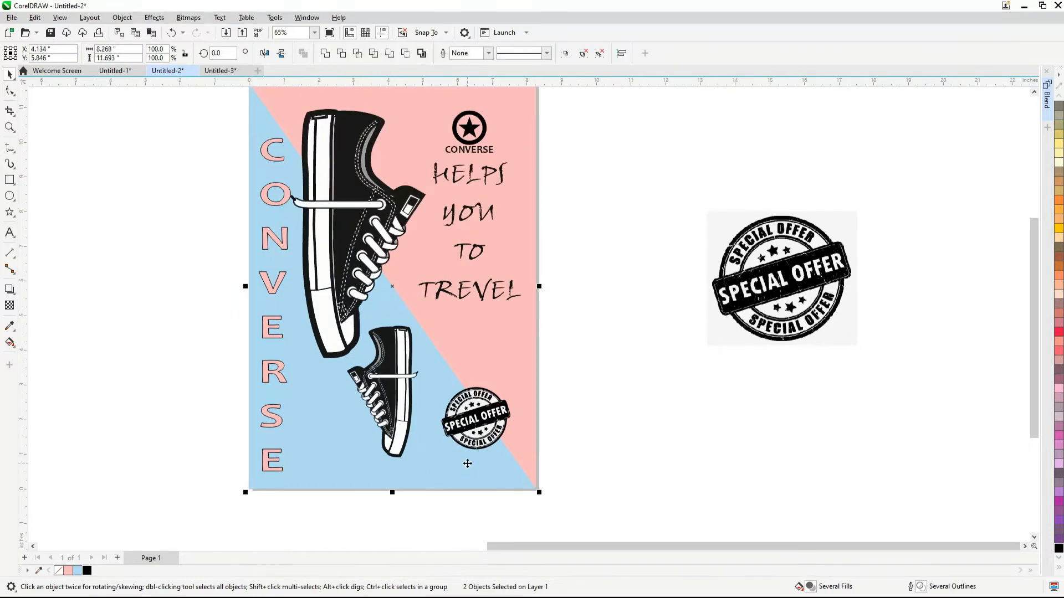
{"action": "key", "text": "e"}
{"action": "left_click", "coordinate": [746, 378]}
{"action": "scroll", "coordinate": [406, 429], "scroll_direction": "down", "scroll_amount": 3}
{"action": "scroll", "coordinate": [487, 332], "scroll_direction": "up", "scroll_amount": 1}
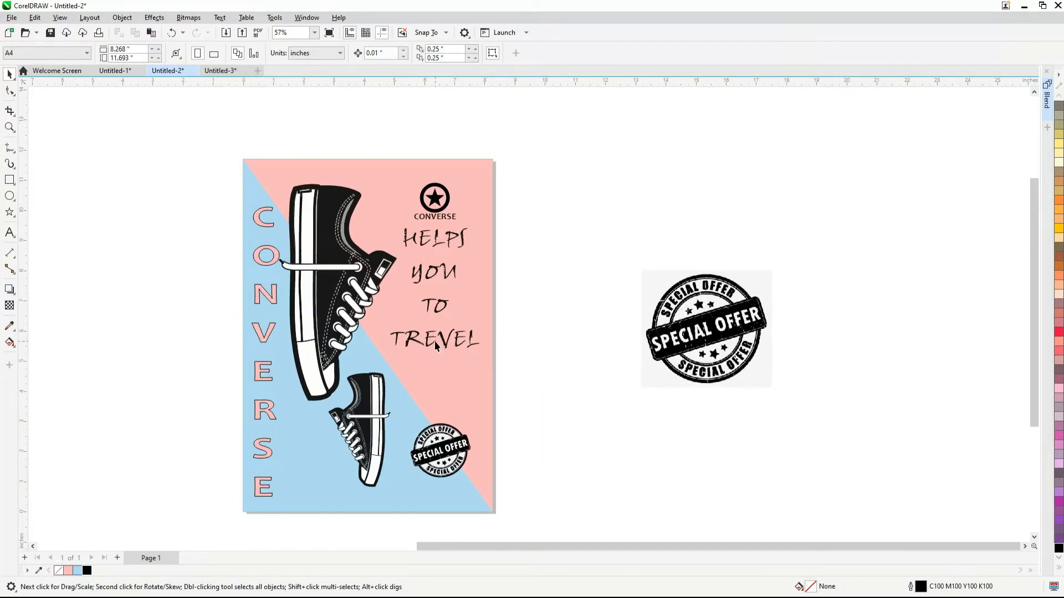
Centre the Converse star logo over the special-offer stamp and centre the slogan beneath the logo
{"action": "left_click", "coordinate": [439, 219]}
{"action": "left_click", "coordinate": [436, 428], "text": "shift"}
{"action": "key", "text": "c"}
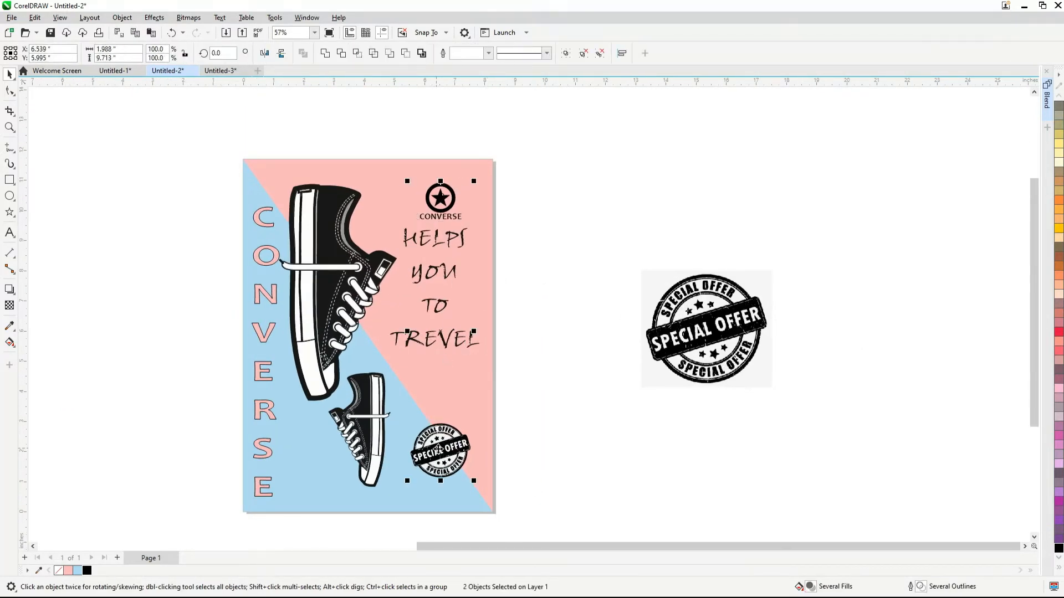
{"action": "key", "text": "ctrl+z"}
{"action": "left_click", "coordinate": [565, 415]}
{"action": "left_click", "coordinate": [438, 245]}
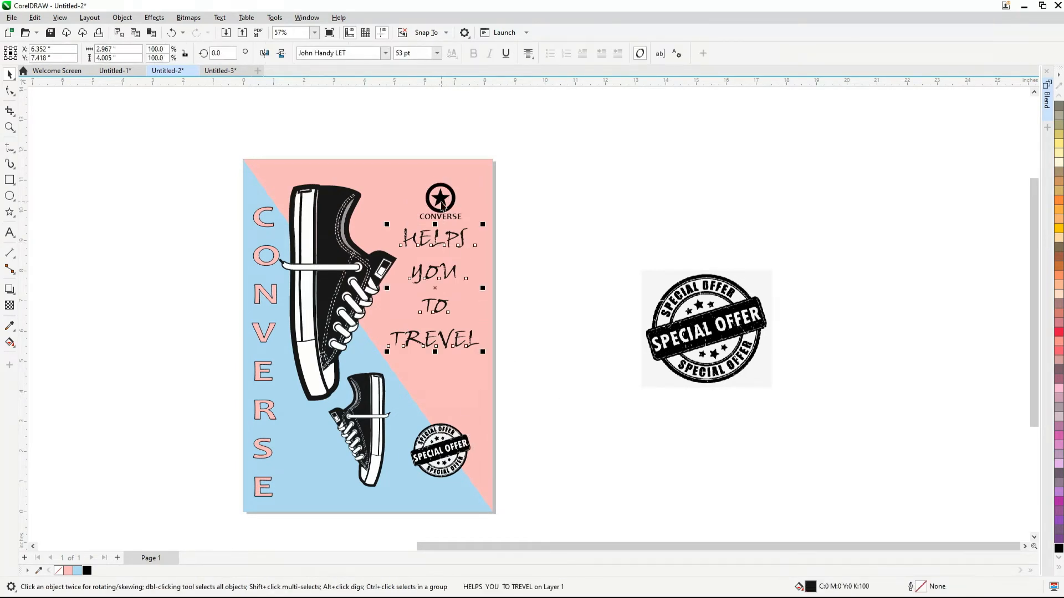
{"action": "left_click", "coordinate": [441, 202], "text": "shift"}
{"action": "left_click", "coordinate": [512, 265]}
{"action": "scroll", "coordinate": [518, 224], "scroll_direction": "down", "scroll_amount": 1}
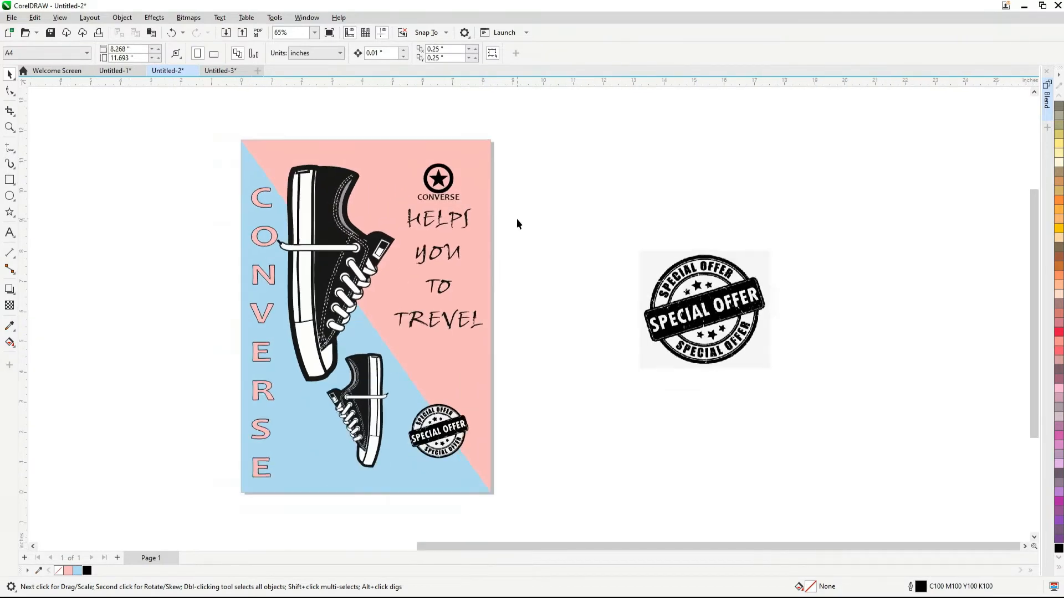
{"action": "left_click_drag", "start_coordinate": [165, 502], "coordinate": [165, 504]}
{"action": "left_click", "coordinate": [501, 361]}
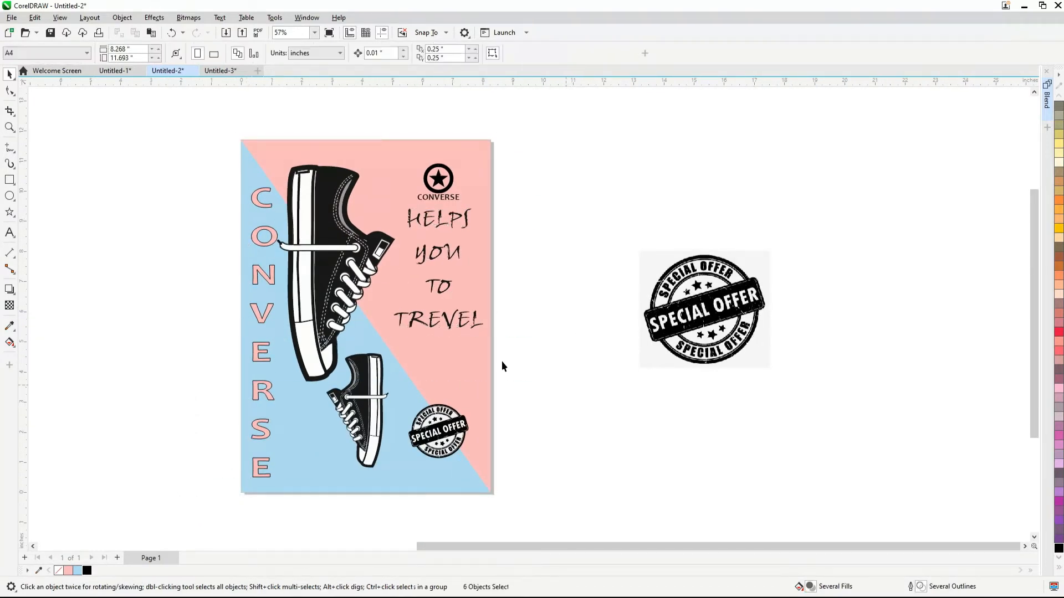
{"action": "left_click", "coordinate": [438, 433]}
Give the sneaker group a Flat Bottom Right drop shadow offset about 0.071 and -0.066 inches, with opacity 36
{"action": "scroll", "coordinate": [443, 443], "scroll_direction": "up", "scroll_amount": 1}
{"action": "left_click", "coordinate": [339, 383]}
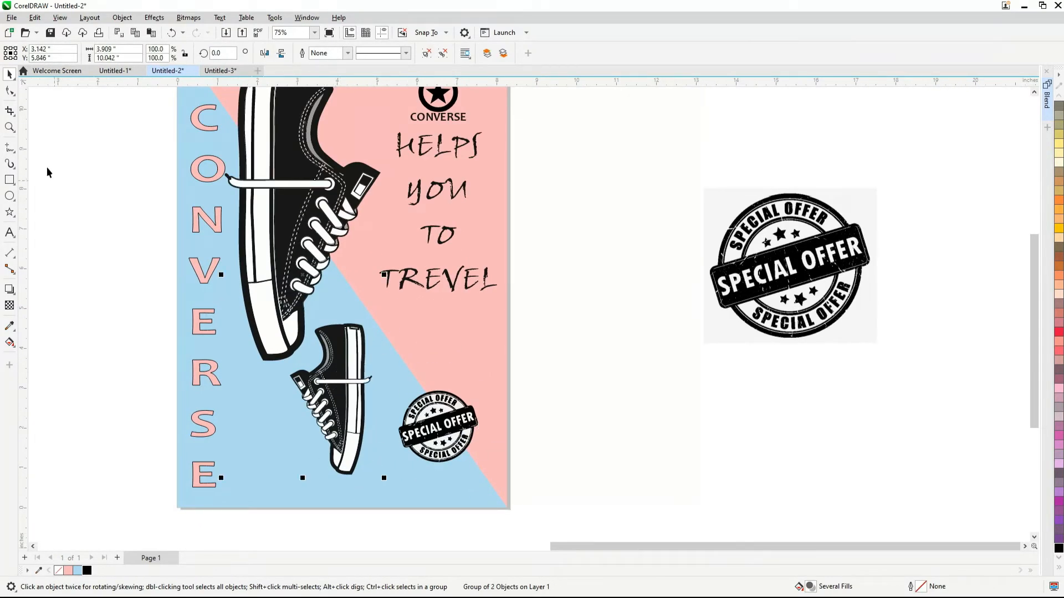
{"action": "left_click", "coordinate": [15, 293]}
{"action": "scroll", "coordinate": [369, 380], "scroll_direction": "down", "scroll_amount": 1}
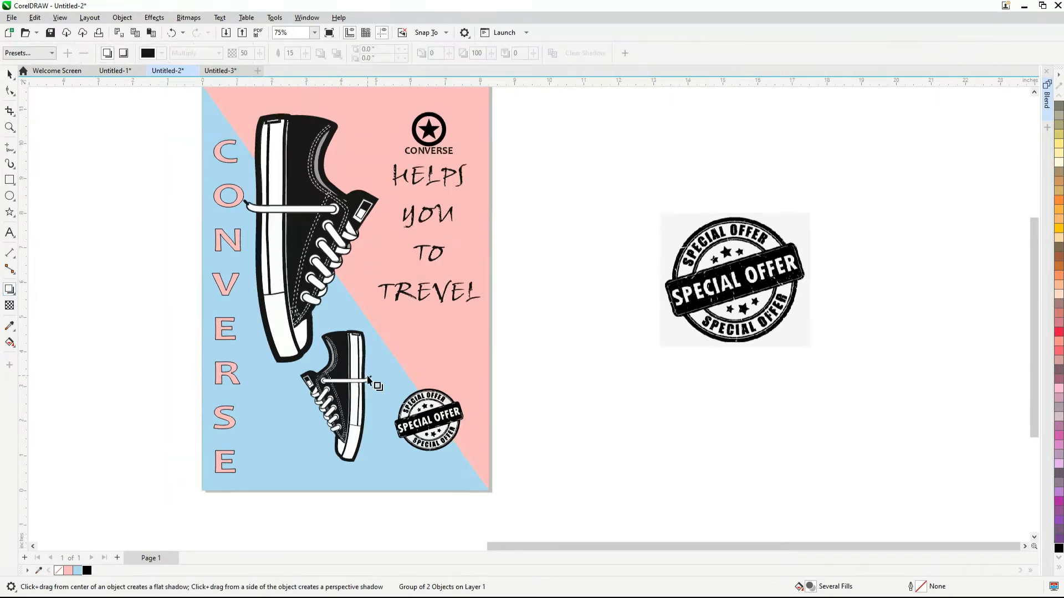
{"action": "left_click", "coordinate": [31, 51]}
{"action": "left_click", "coordinate": [34, 75]}
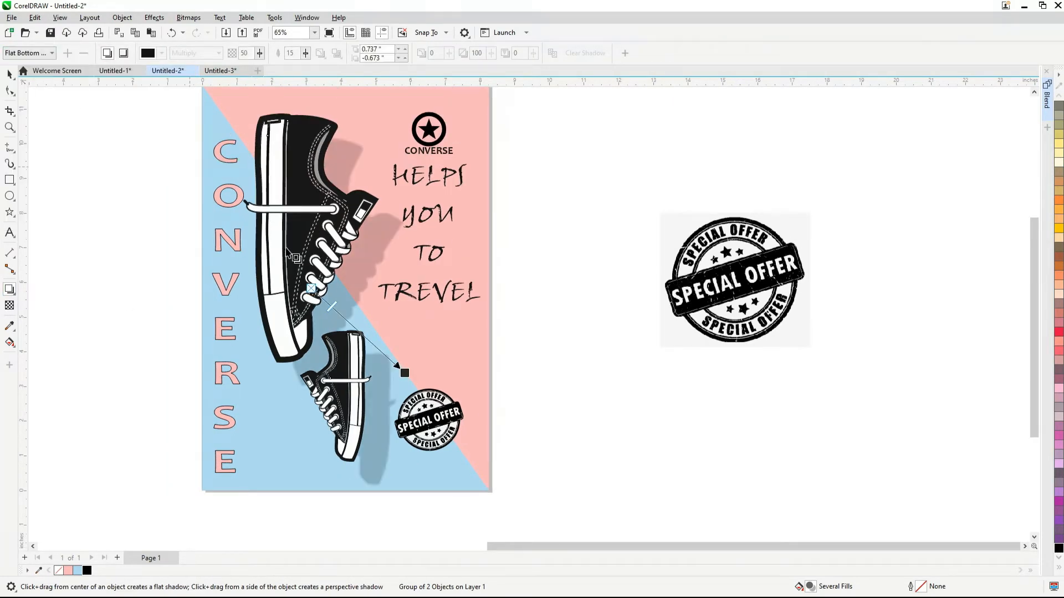
{"action": "scroll", "coordinate": [407, 376], "scroll_direction": "up", "scroll_amount": 2}
{"action": "left_click_drag", "start_coordinate": [371, 345], "coordinate": [368, 343]}
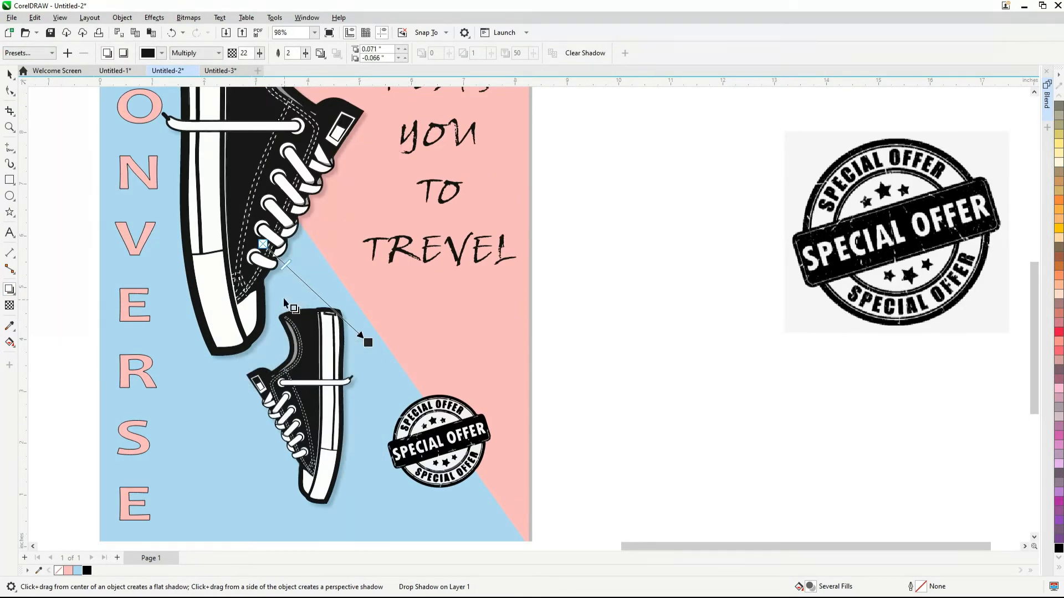
{"action": "left_click_drag", "start_coordinate": [288, 266], "coordinate": [300, 278]}
{"action": "scroll", "coordinate": [408, 327], "scroll_direction": "down", "scroll_amount": 2}
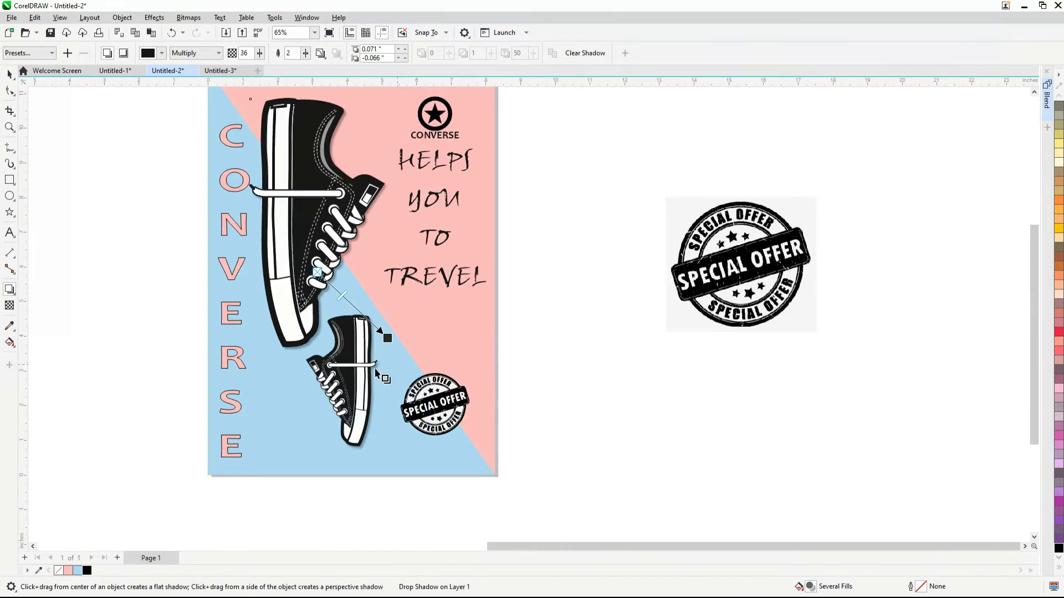
Give the vertical CONVERSE brand name a Flat Bottom Right drop shadow offset about 0.02 and -0.018 inches, with opacity 40
{"action": "left_click", "coordinate": [229, 317]}
{"action": "left_click", "coordinate": [33, 54]}
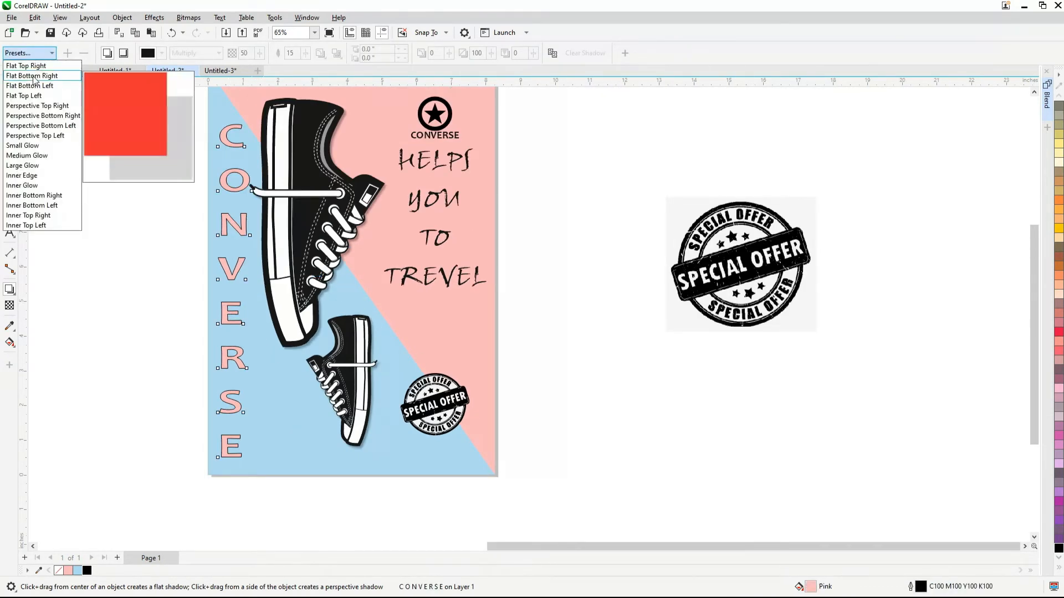
{"action": "left_click", "coordinate": [39, 77]}
{"action": "scroll", "coordinate": [223, 303], "scroll_direction": "up", "scroll_amount": 1}
{"action": "left_click_drag", "start_coordinate": [292, 336], "coordinate": [259, 306]}
{"action": "scroll", "coordinate": [258, 306], "scroll_direction": "up", "scroll_amount": 2}
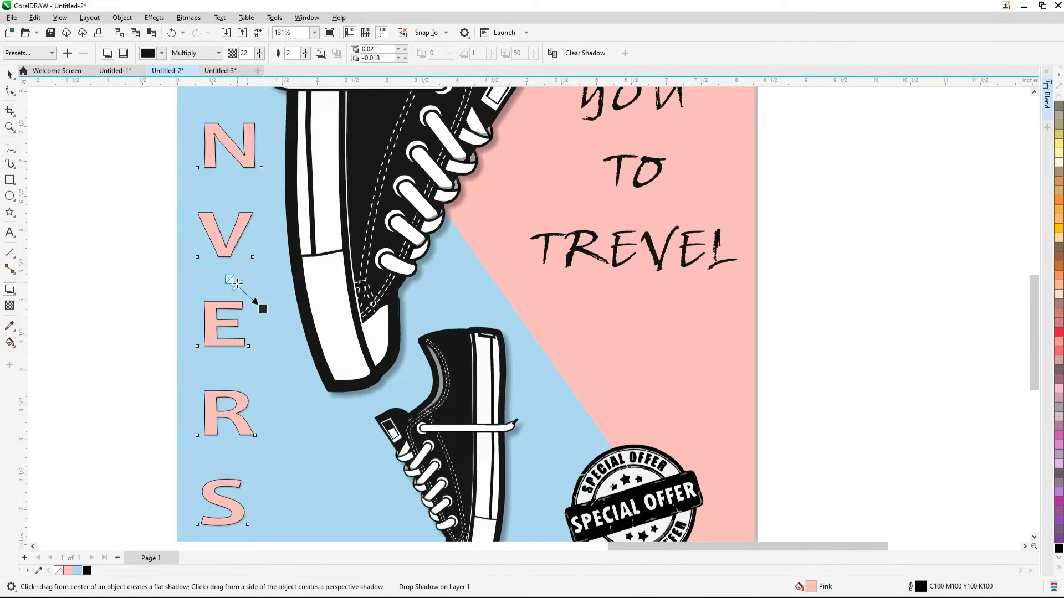
{"action": "scroll", "coordinate": [242, 291], "scroll_direction": "up", "scroll_amount": 6}
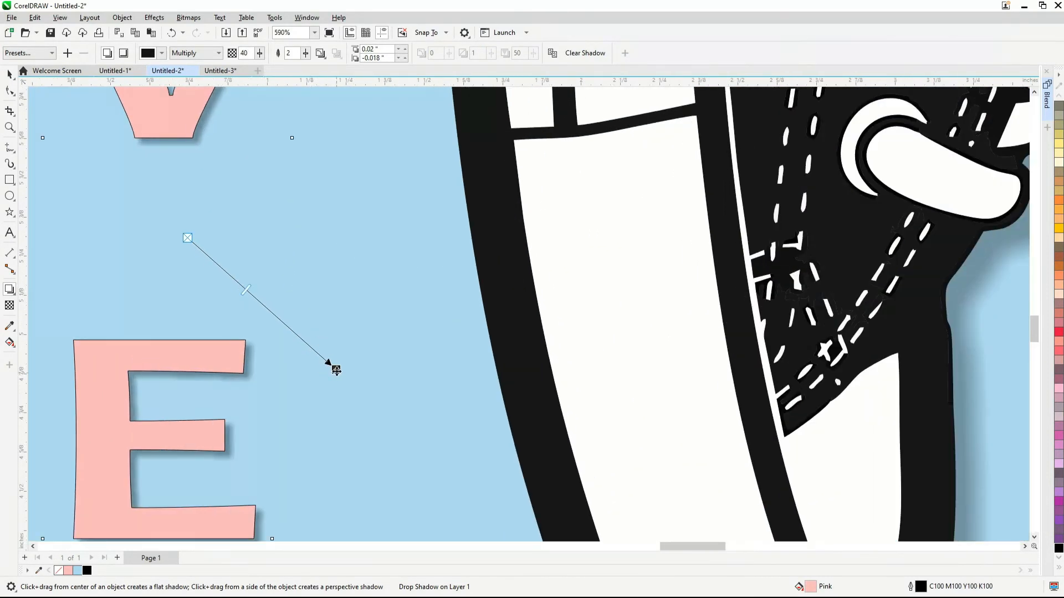
{"action": "left_click_drag", "start_coordinate": [336, 370], "coordinate": [349, 375]}
{"action": "key", "text": "ctrl+z"}
{"action": "scroll", "coordinate": [333, 369], "scroll_direction": "down", "scroll_amount": 9}
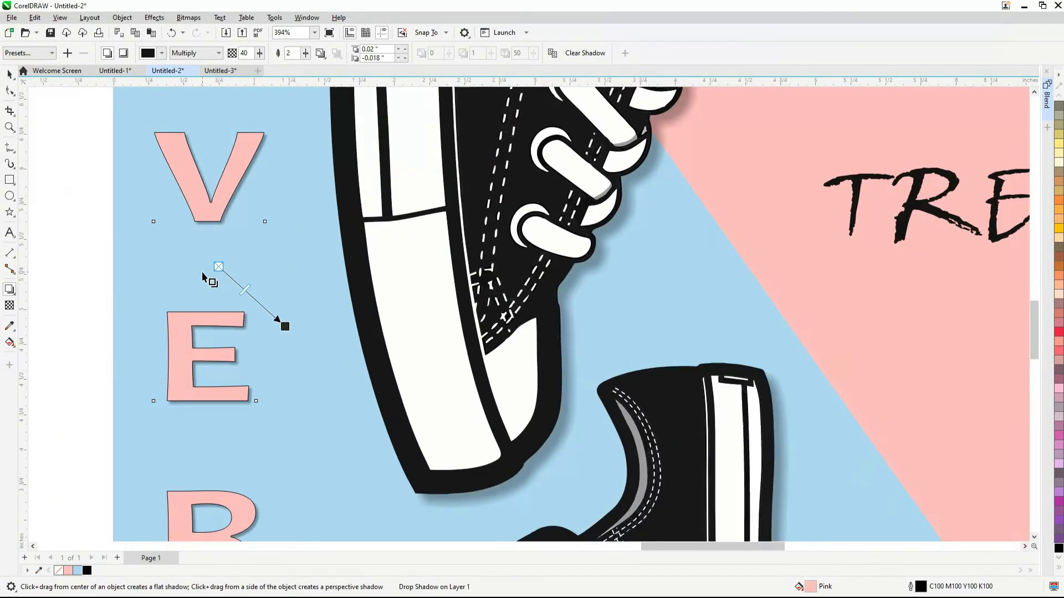
Give the slogan a Flat Bottom Right drop shadow offset about 0.039 and -0.041 inches, with opacity 44
{"action": "scroll", "coordinate": [430, 213], "scroll_direction": "up", "scroll_amount": 3}
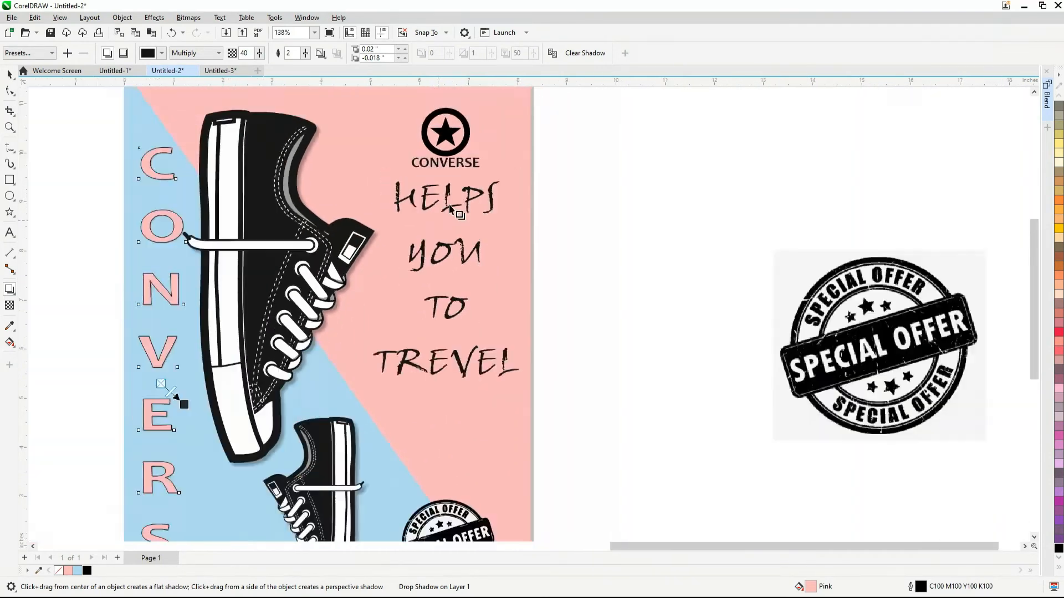
{"action": "left_click", "coordinate": [434, 240]}
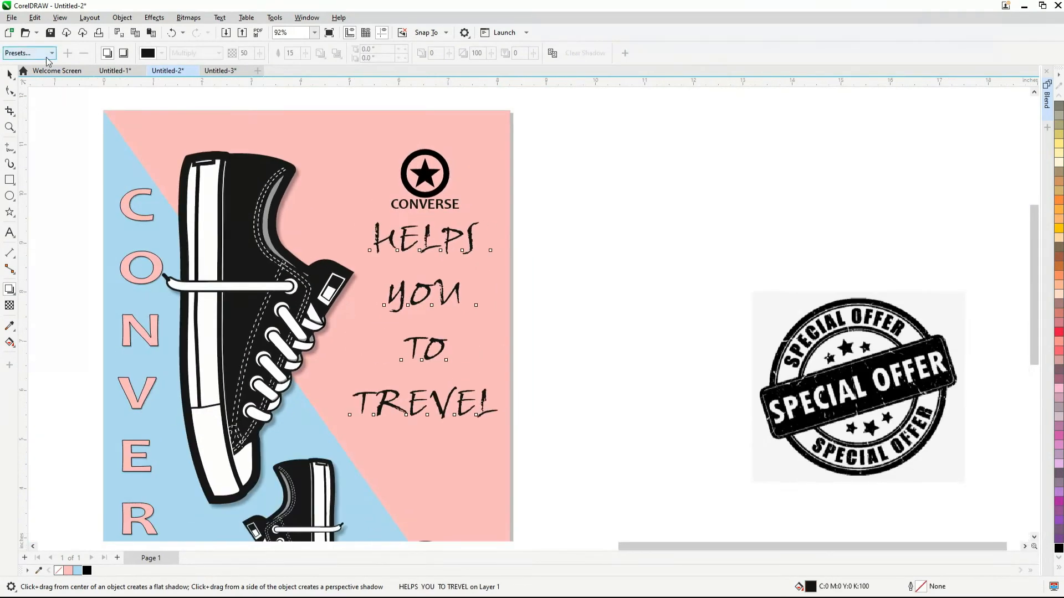
{"action": "left_click", "coordinate": [51, 52]}
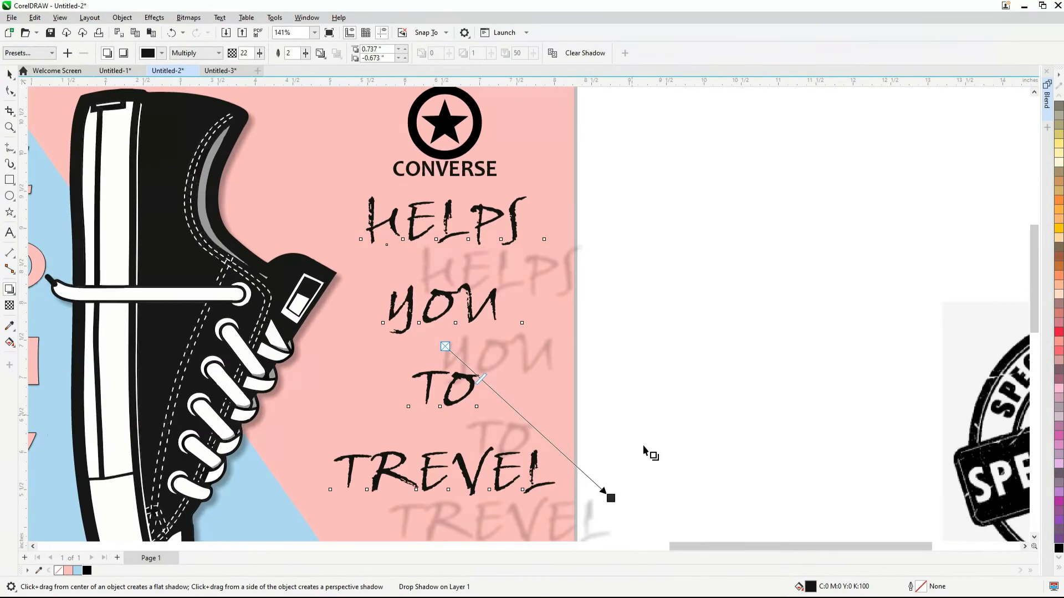
{"action": "left_click_drag", "start_coordinate": [610, 498], "coordinate": [554, 463]}
{"action": "scroll", "coordinate": [443, 411], "scroll_direction": "up", "scroll_amount": 1}
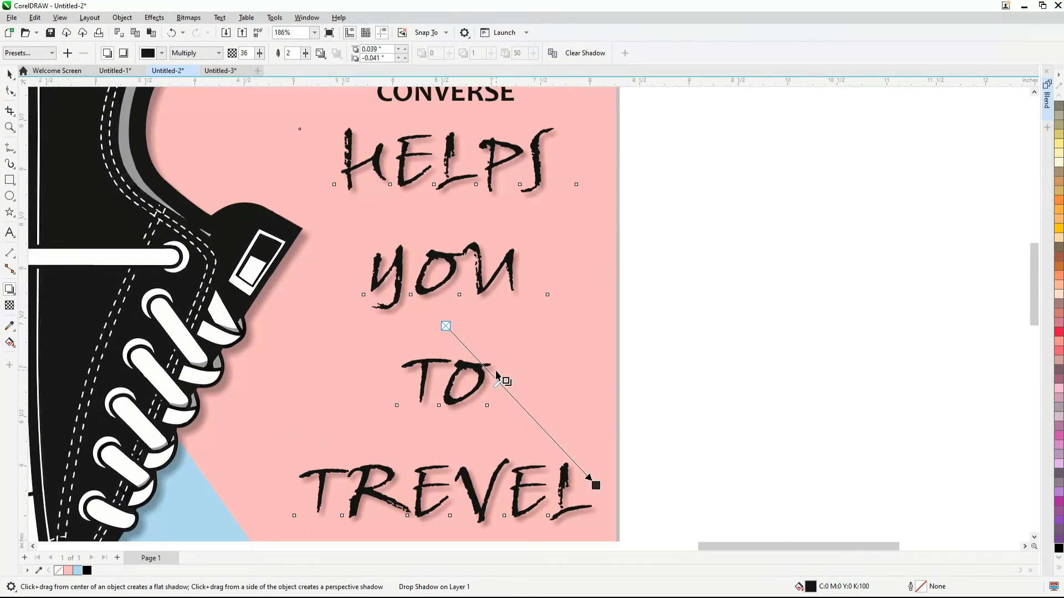
{"action": "left_click_drag", "start_coordinate": [505, 394], "coordinate": [512, 397]}
{"action": "scroll", "coordinate": [515, 294], "scroll_direction": "down", "scroll_amount": 4}
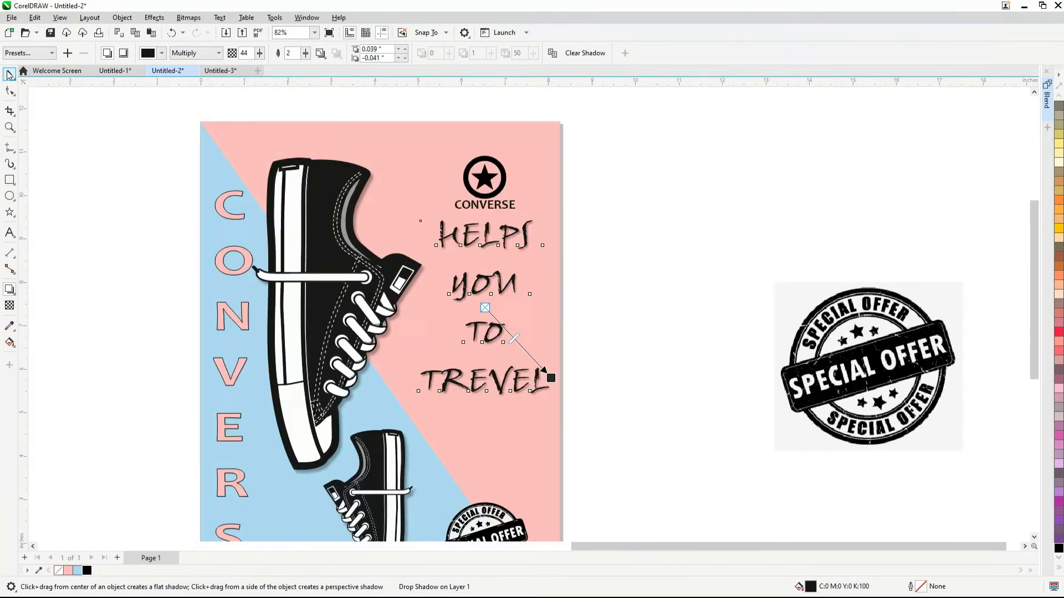
Group all the poster elements and place a copy of the poster just to the left of the page
{"action": "left_click", "coordinate": [11, 76]}
{"action": "scroll", "coordinate": [560, 153], "scroll_direction": "down", "scroll_amount": 1}
{"action": "left_click", "coordinate": [41, 75]}
{"action": "scroll", "coordinate": [498, 183], "scroll_direction": "down", "scroll_amount": 1}
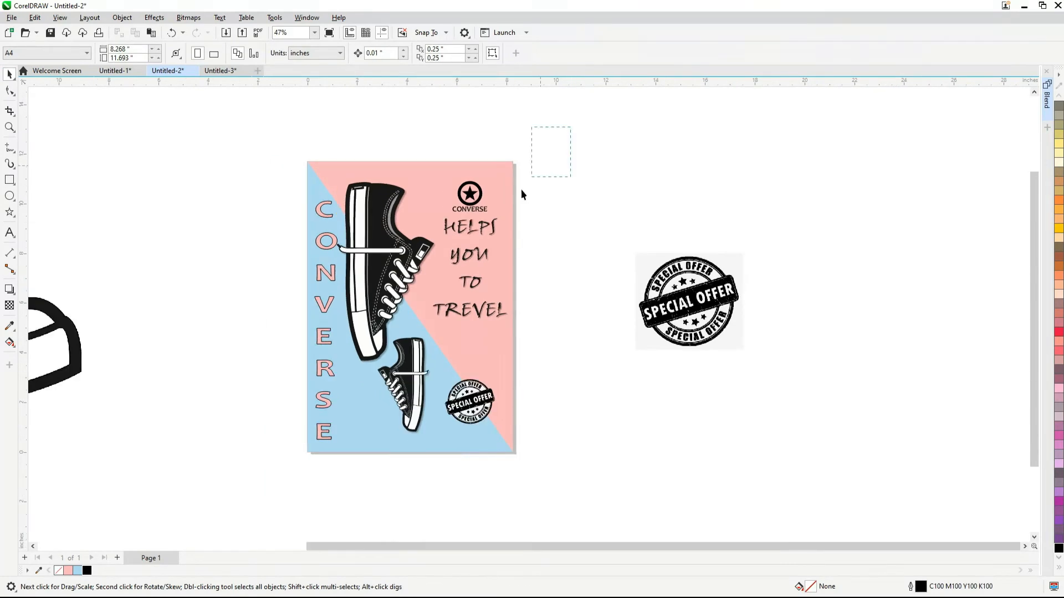
{"action": "left_click_drag", "start_coordinate": [273, 458], "coordinate": [271, 457]}
{"action": "key", "text": "ctrl+g"}
{"action": "scroll", "coordinate": [535, 288], "scroll_direction": "down", "scroll_amount": 1}
{"action": "left_click_drag", "start_coordinate": [484, 295], "coordinate": [329, 296]}
Move the loose special-offer stamp image farther from the poster, to about X 18.34 and Y 7.8 inches
{"action": "left_click", "coordinate": [564, 329]}
{"action": "scroll", "coordinate": [610, 302], "scroll_direction": "up", "scroll_amount": 1}
{"action": "left_click_drag", "start_coordinate": [611, 302], "coordinate": [686, 257]}
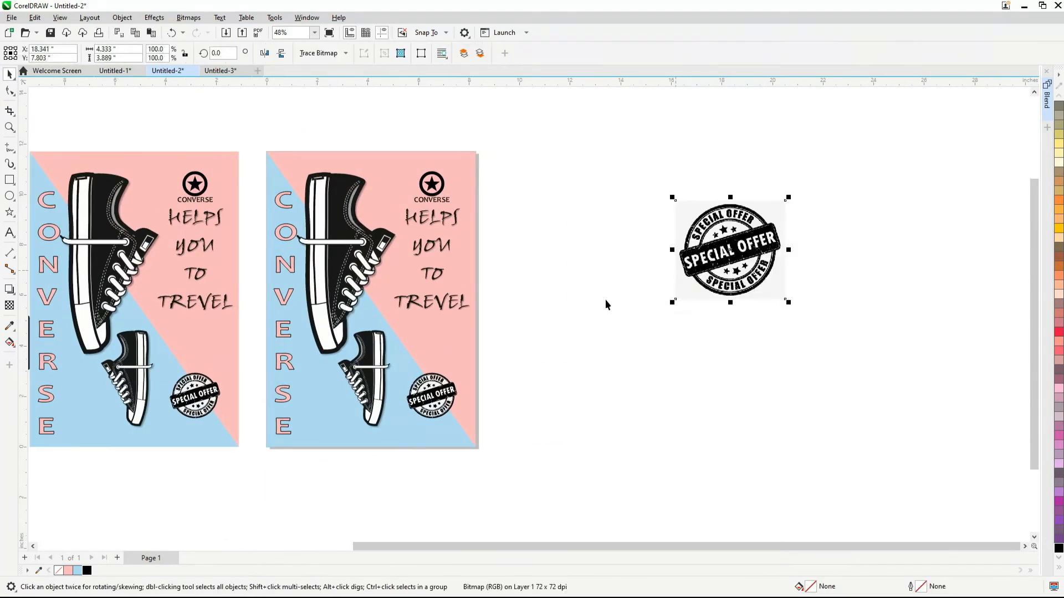
{"action": "scroll", "coordinate": [493, 301], "scroll_direction": "up", "scroll_amount": 1}
{"action": "scroll", "coordinate": [693, 285], "scroll_direction": "down", "scroll_amount": 1}
{"action": "left_click", "coordinate": [683, 292]}
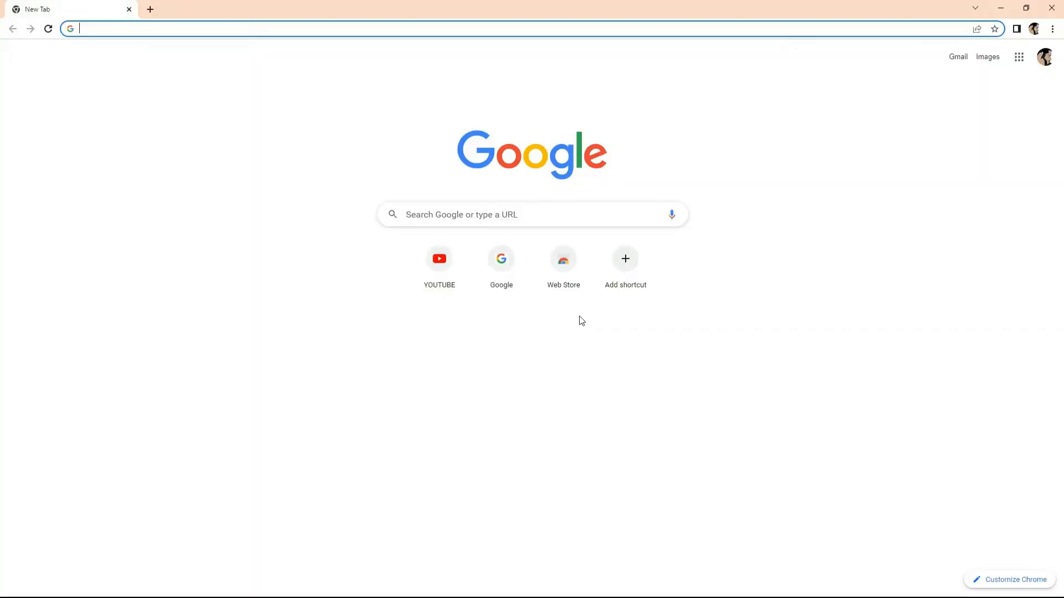
Switch to Chrome and search Google for "texture VECTOR"
{"action": "left_click", "coordinate": [138, 31]}
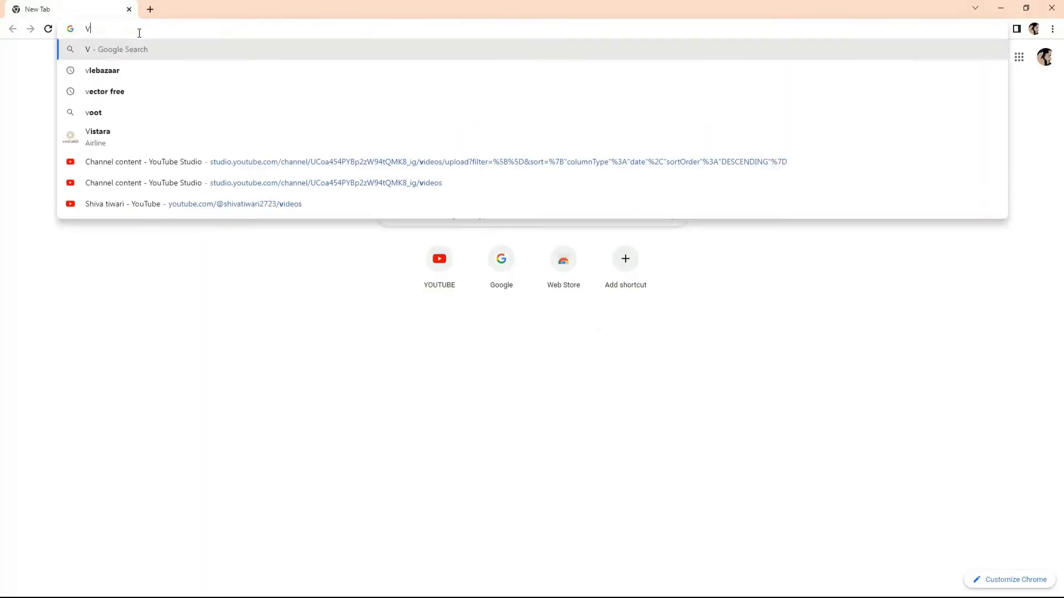
{"action": "type", "text": "TEXTURE"}
{"action": "key", "text": "Down"}
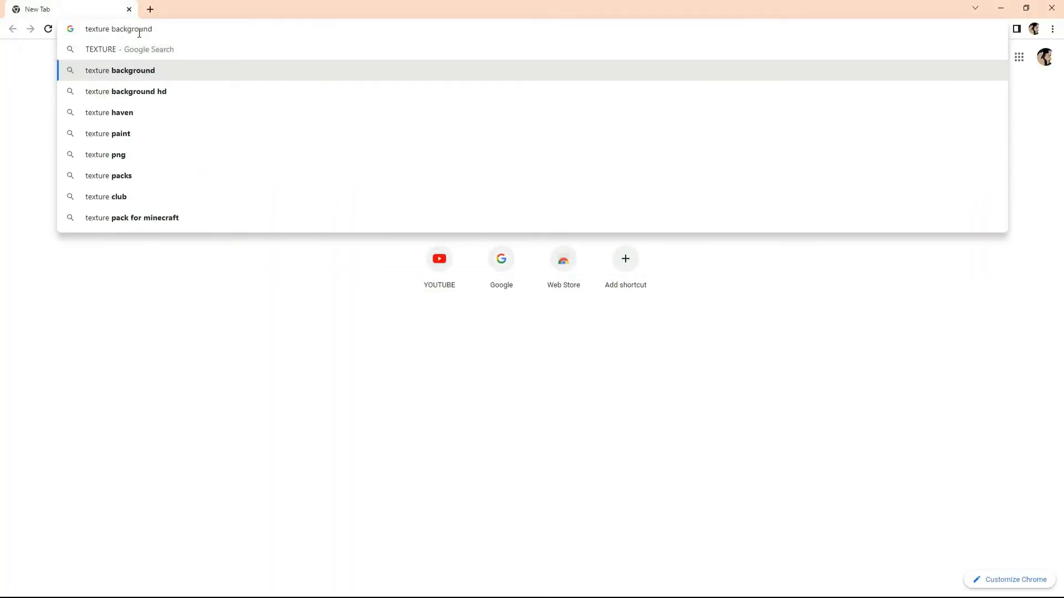
{"action": "key", "text": "Return"}
{"action": "key", "text": "BackSpace"}
{"action": "key", "text": "BackSpace"}
{"action": "key", "text": "BackSpace"}
{"action": "key", "text": "BackSpace"}
{"action": "key", "text": "BackSpace"}
{"action": "key", "text": "BackSpace"}
{"action": "key", "text": "BackSpace"}
{"action": "key", "text": "BackSpace"}
{"action": "key", "text": "BackSpace"}
{"action": "key", "text": "BackSpace"}
{"action": "type", "text": "VECTOR"}
{"action": "key", "text": "Return"}
Preview the black-and-white grunge results and open the grunge vector background texture image in a new tab
{"action": "left_click", "coordinate": [397, 363]}
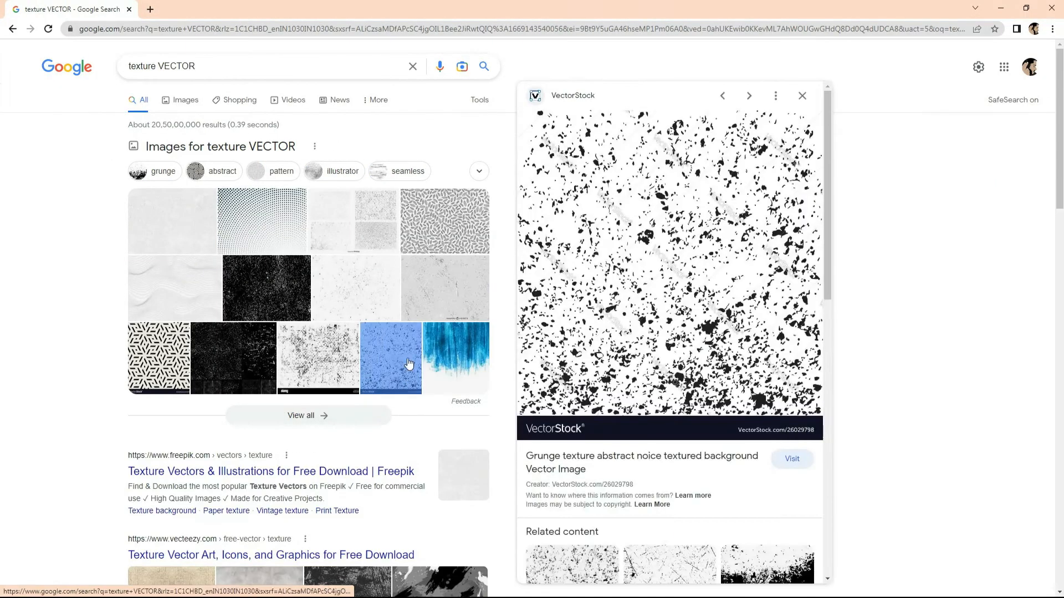
{"action": "left_click", "coordinate": [327, 360]}
{"action": "scroll", "coordinate": [787, 379], "scroll_direction": "down", "scroll_amount": 3}
{"action": "scroll", "coordinate": [787, 379], "scroll_direction": "down", "scroll_amount": 2}
{"action": "left_click", "coordinate": [786, 382]}
{"action": "right_click", "coordinate": [635, 179]}
{"action": "left_click", "coordinate": [673, 272]}
Browse the related grunge textures and open another distressed black-and-white texture image in a new tab
{"action": "scroll", "coordinate": [349, 207], "scroll_direction": "down", "scroll_amount": 2}
{"action": "scroll", "coordinate": [631, 377], "scroll_direction": "down", "scroll_amount": 6}
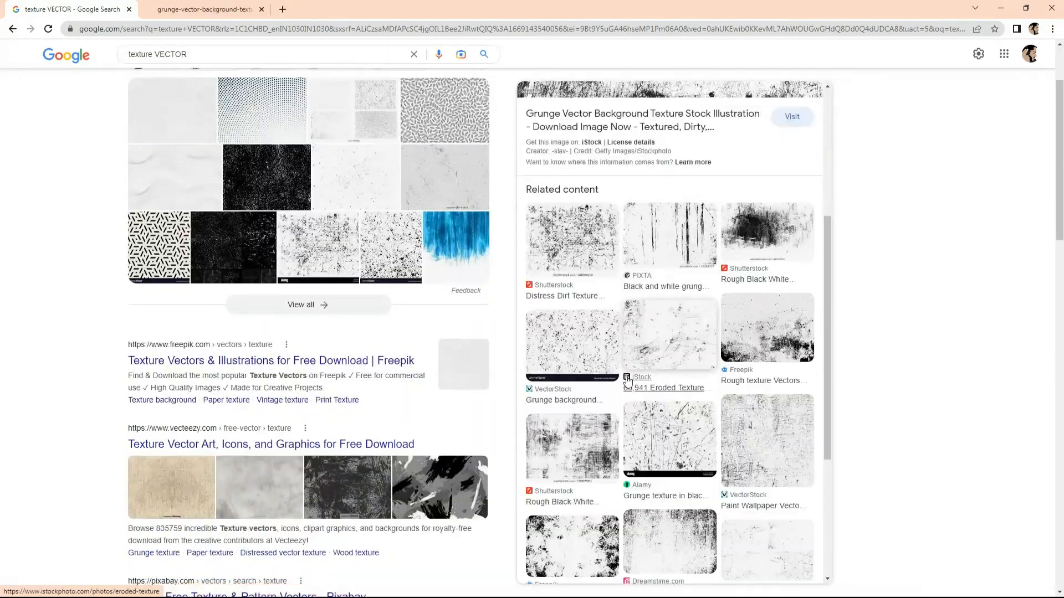
{"action": "left_click", "coordinate": [680, 349]}
{"action": "scroll", "coordinate": [681, 349], "scroll_direction": "down", "scroll_amount": 5}
{"action": "left_click", "coordinate": [721, 343]}
{"action": "scroll", "coordinate": [724, 342], "scroll_direction": "down", "scroll_amount": 5}
{"action": "left_click", "coordinate": [768, 377]}
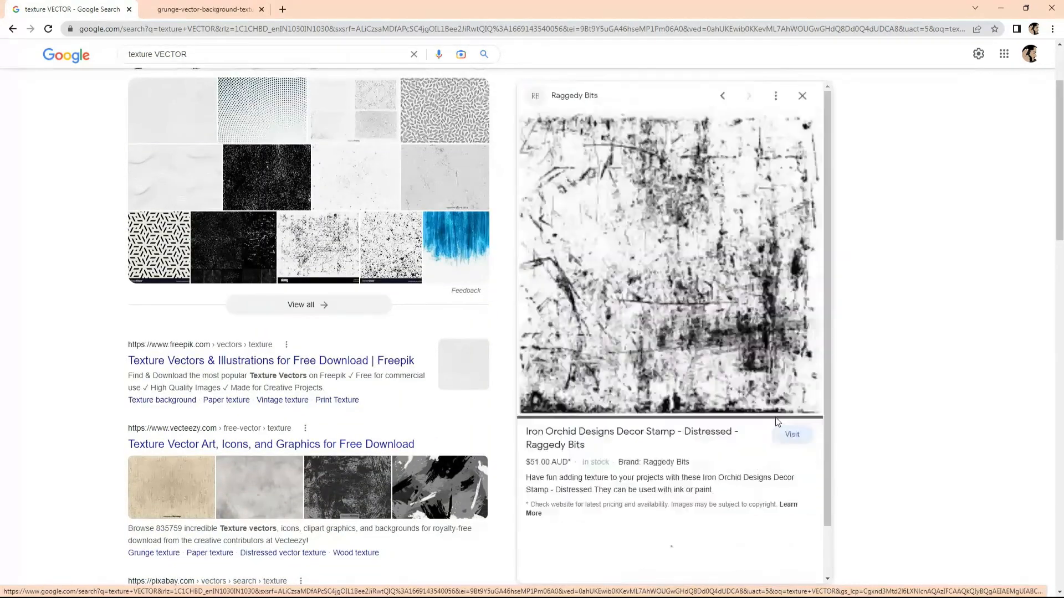
Copy the newly opened texture image and paste it beside the poster in CorelDRAW at about 181 mm square
{"action": "scroll", "coordinate": [777, 423], "scroll_direction": "down", "scroll_amount": 5}
{"action": "left_click", "coordinate": [665, 350]}
{"action": "right_click", "coordinate": [665, 350]}
{"action": "left_click", "coordinate": [703, 443]}
{"action": "left_click", "coordinate": [352, 7]}
{"action": "right_click", "coordinate": [407, 214]}
{"action": "left_click", "coordinate": [444, 252]}
{"action": "key", "text": "alt+Tab"}
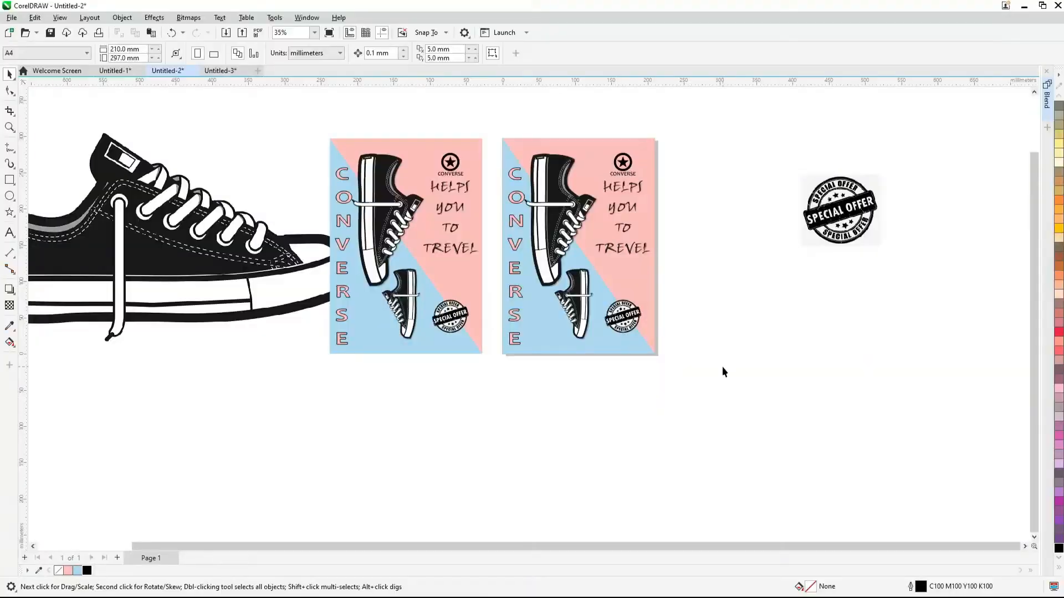
{"action": "key", "text": "ctrl+v"}
{"action": "scroll", "coordinate": [676, 343], "scroll_direction": "down", "scroll_amount": 2}
{"action": "left_click_drag", "start_coordinate": [628, 305], "coordinate": [784, 423]}
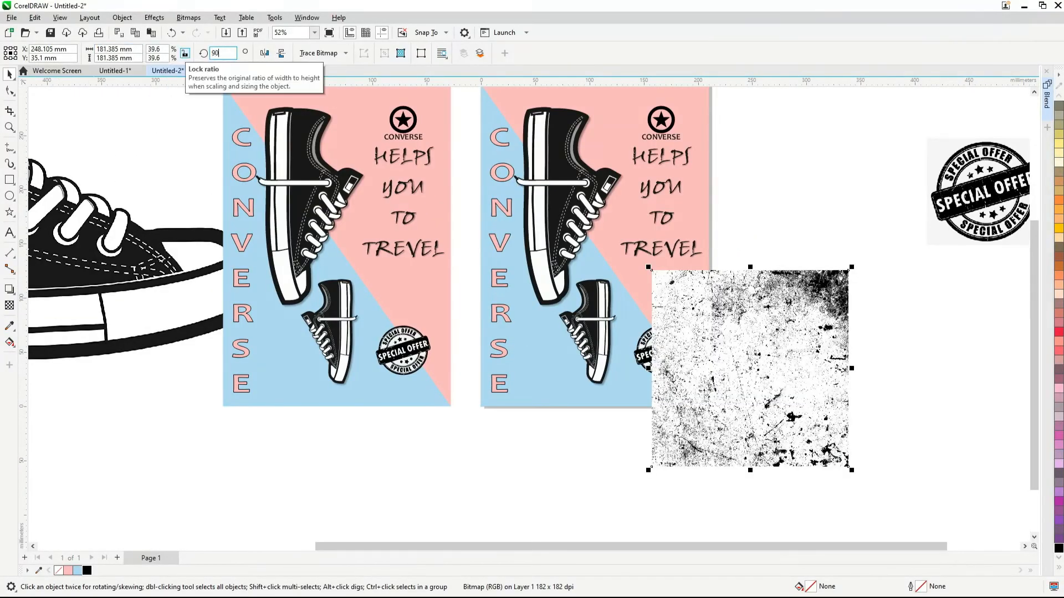
Rotate and mirror the pasted texture to a 270° angle and size it to 210 × 297 mm
{"action": "left_click", "coordinate": [263, 53]}
{"action": "left_click", "coordinate": [263, 55]}
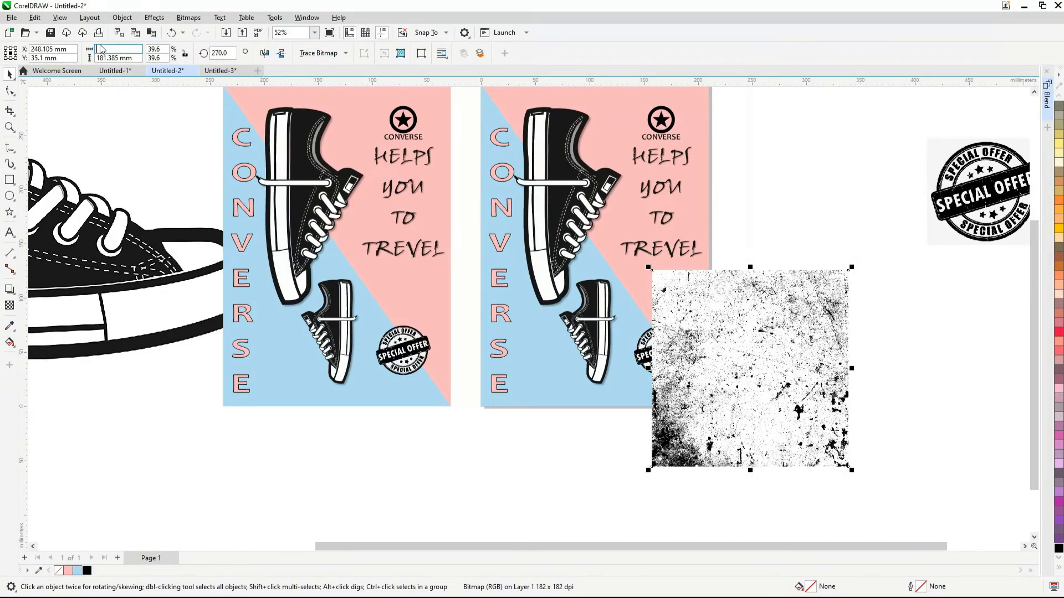
{"action": "type", "text": "297"}
{"action": "key", "text": "Return"}
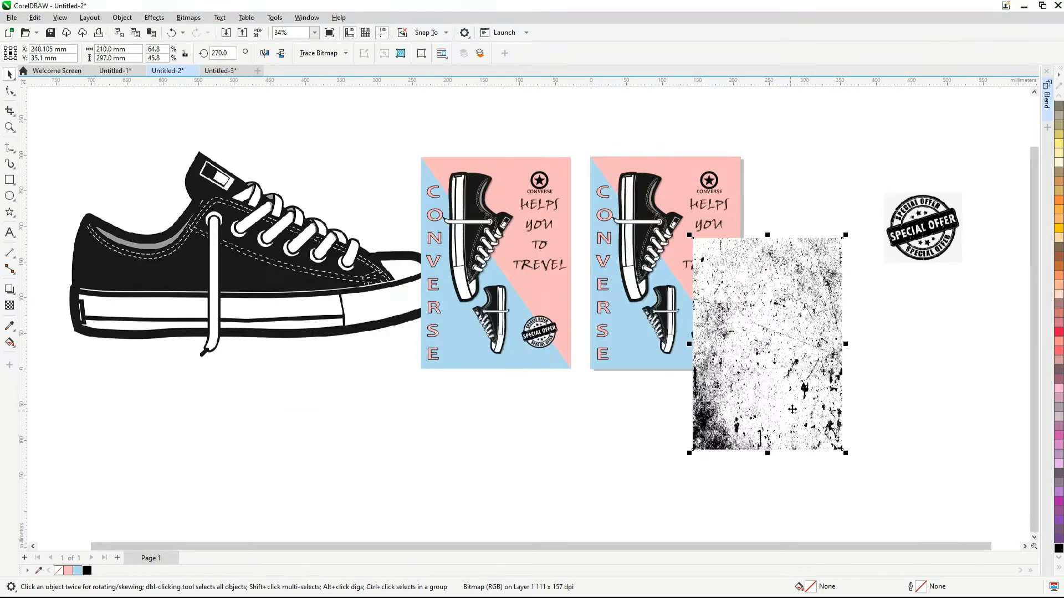
Trace the texture bitmap with PowerTRACE as a Centerline Technical Illustration and move the result away from the posters
{"action": "left_click", "coordinate": [319, 53]}
{"action": "left_click", "coordinate": [433, 155]}
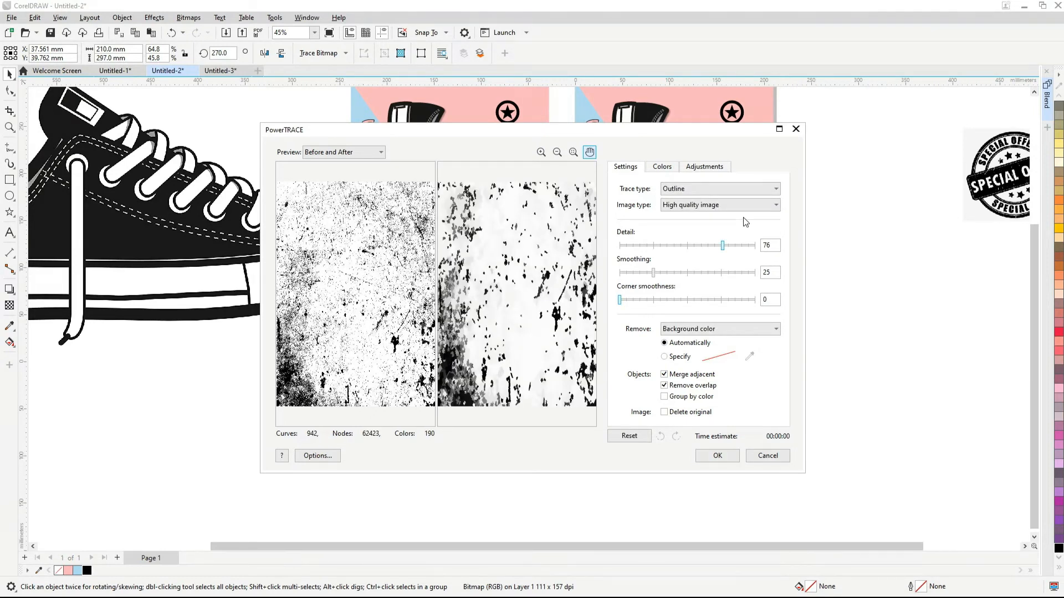
{"action": "left_click", "coordinate": [721, 189]}
{"action": "left_click", "coordinate": [720, 200]}
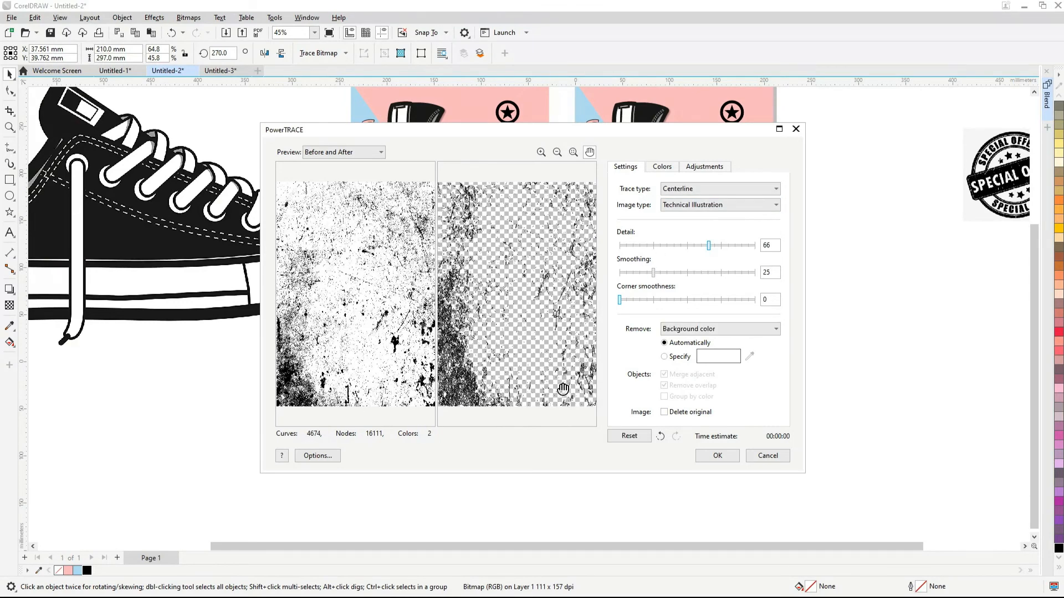
{"action": "left_click", "coordinate": [718, 456]}
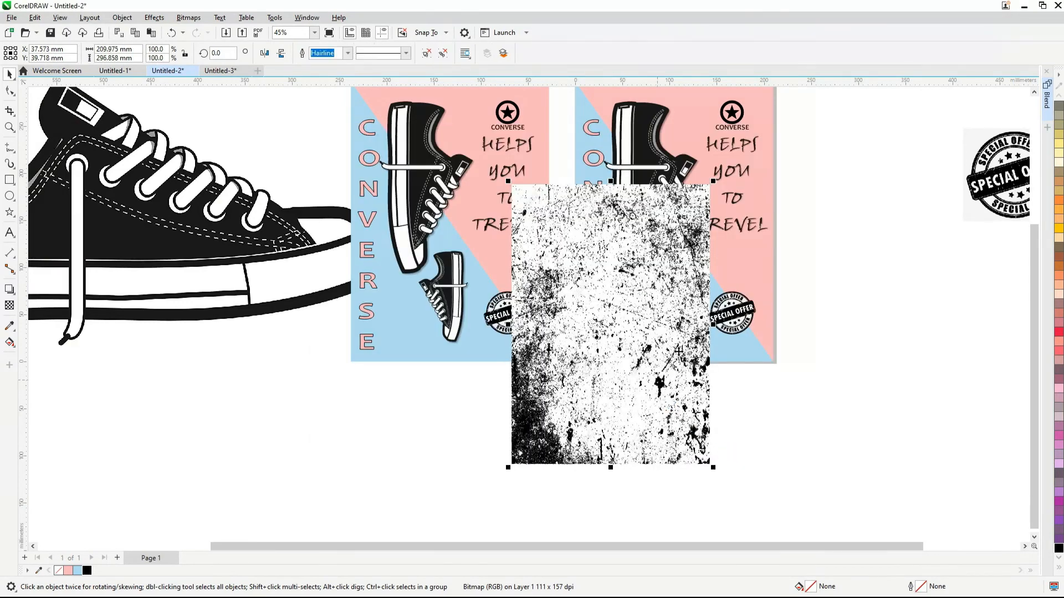
{"action": "scroll", "coordinate": [680, 349], "scroll_direction": "down", "scroll_amount": 1}
{"action": "left_click_drag", "start_coordinate": [678, 364], "coordinate": [372, 442]}
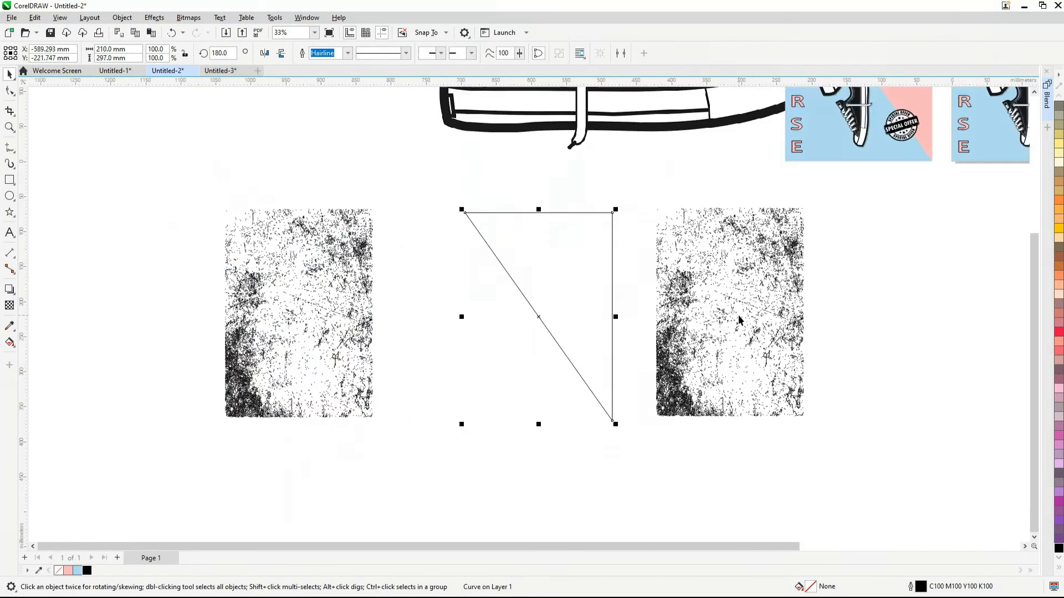
{"action": "left_click", "coordinate": [675, 400]}
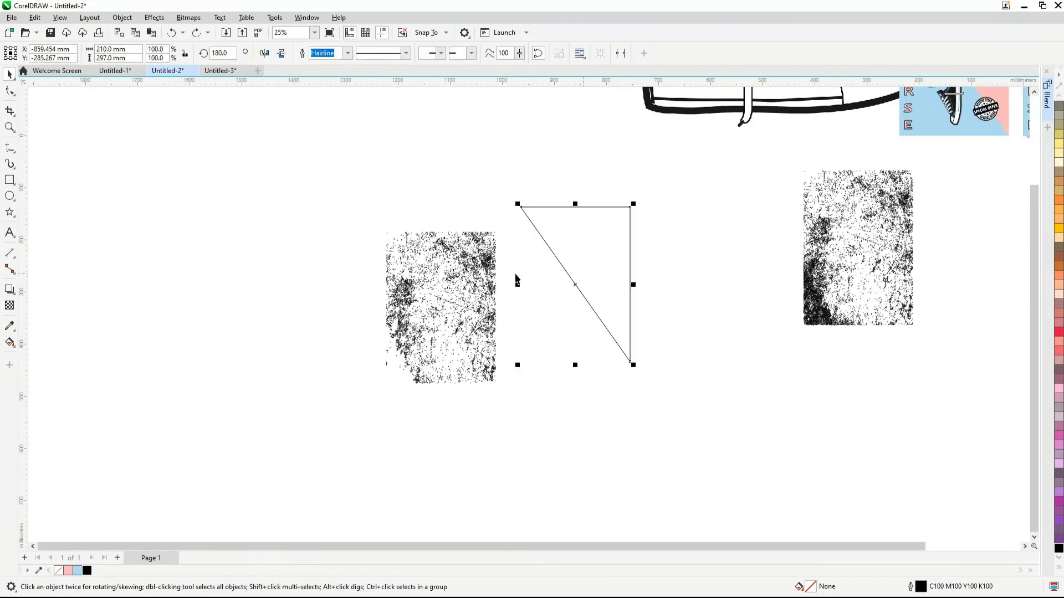
Align the triangle with the middle texture copy, cut the texture along its diagonal and move the triangle aside
{"action": "left_click", "coordinate": [486, 298], "text": "shift"}
{"action": "key", "text": "r"}
{"action": "left_click_drag", "start_coordinate": [463, 285], "coordinate": [672, 421]}
{"action": "left_click_drag", "start_coordinate": [439, 340], "coordinate": [504, 298]}
Flip the leftmost triangle to a 0° angle and align it with the leftmost texture copy
{"action": "left_click", "coordinate": [305, 238]}
{"action": "left_click", "coordinate": [264, 54]}
{"action": "scroll", "coordinate": [313, 102], "scroll_direction": "down", "scroll_amount": 1}
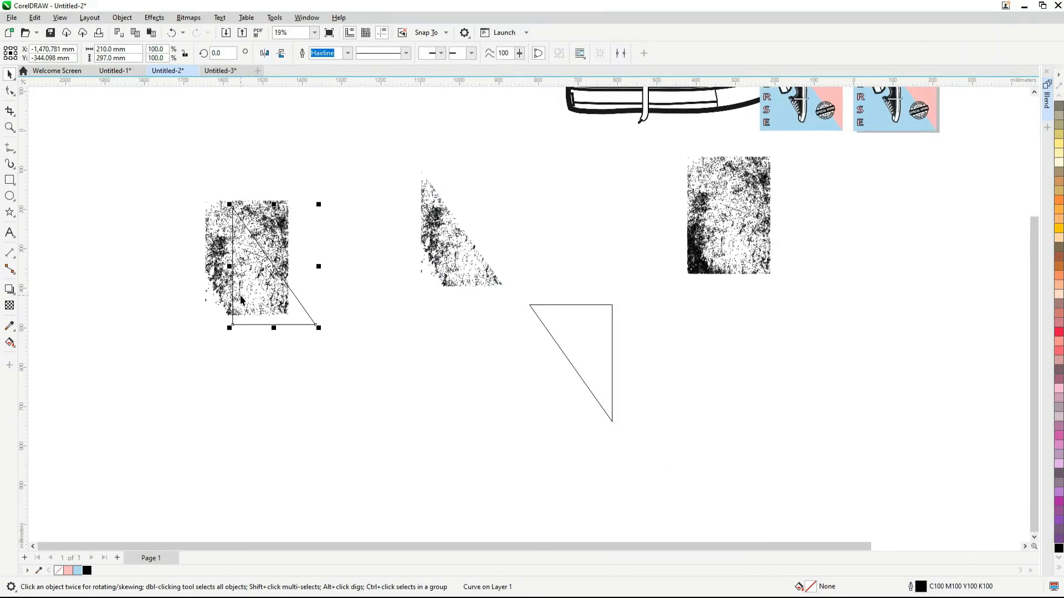
{"action": "scroll", "coordinate": [223, 291], "scroll_direction": "up", "scroll_amount": 1}
{"action": "left_click", "coordinate": [298, 198], "text": "shift"}
Cut the leftmost texture copy along the triangle's diagonal and delete the triangle, keeping the upper-right half
{"action": "scroll", "coordinate": [284, 221], "scroll_direction": "up", "scroll_amount": 1}
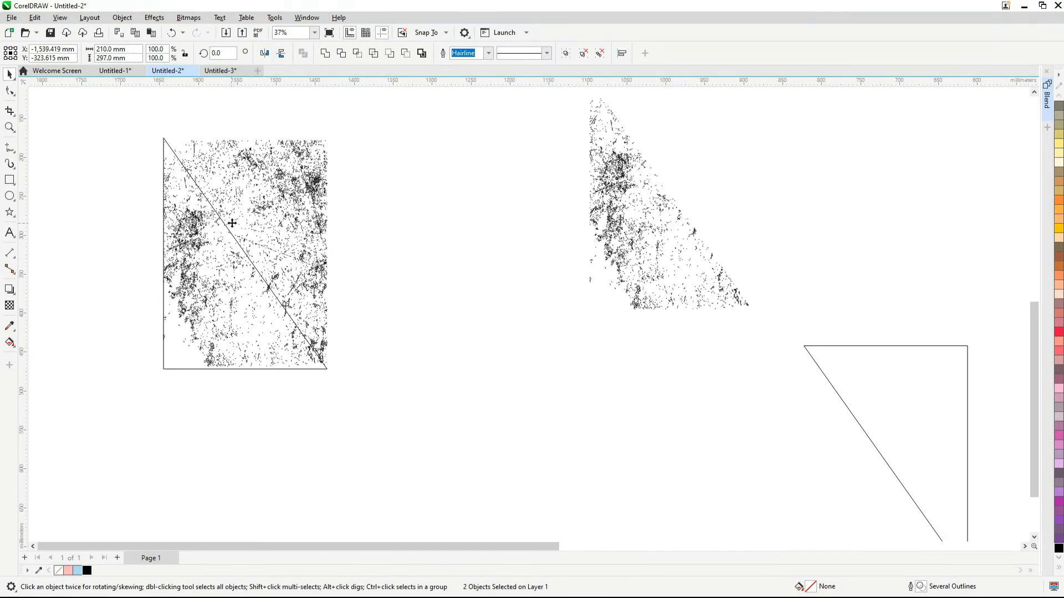
{"action": "left_click_drag", "start_coordinate": [232, 223], "coordinate": [372, 268]}
{"action": "left_click", "coordinate": [351, 304]}
{"action": "key", "text": "Delete"}
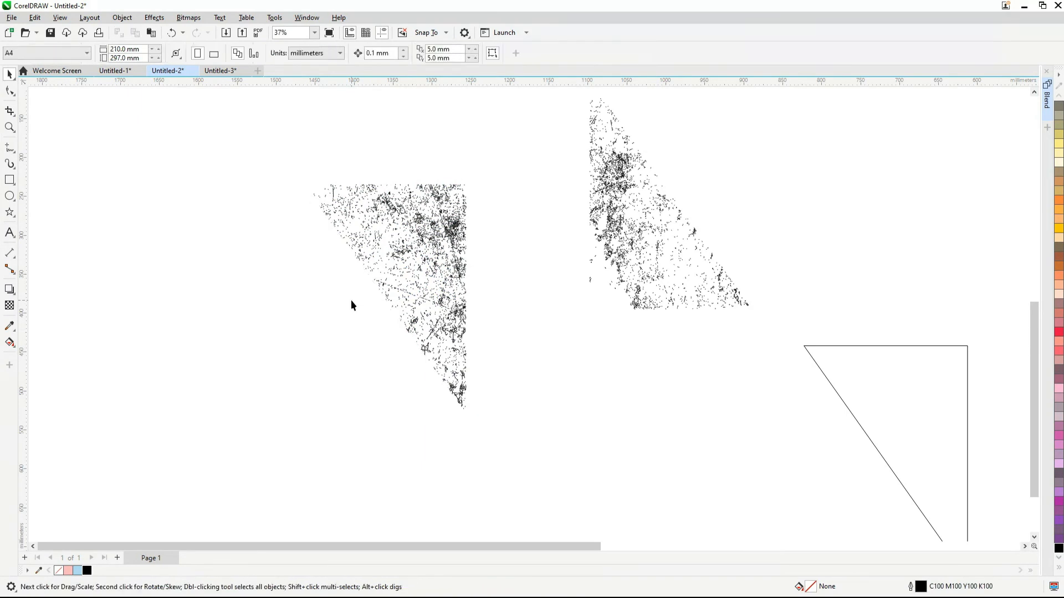
Move the lower-left texture half over to the upper-right half and align their centers horizontally and vertically
{"action": "scroll", "coordinate": [351, 304], "scroll_direction": "down", "scroll_amount": 2}
{"action": "scroll", "coordinate": [468, 286], "scroll_direction": "up", "scroll_amount": 2}
{"action": "left_click_drag", "start_coordinate": [503, 256], "coordinate": [331, 300]}
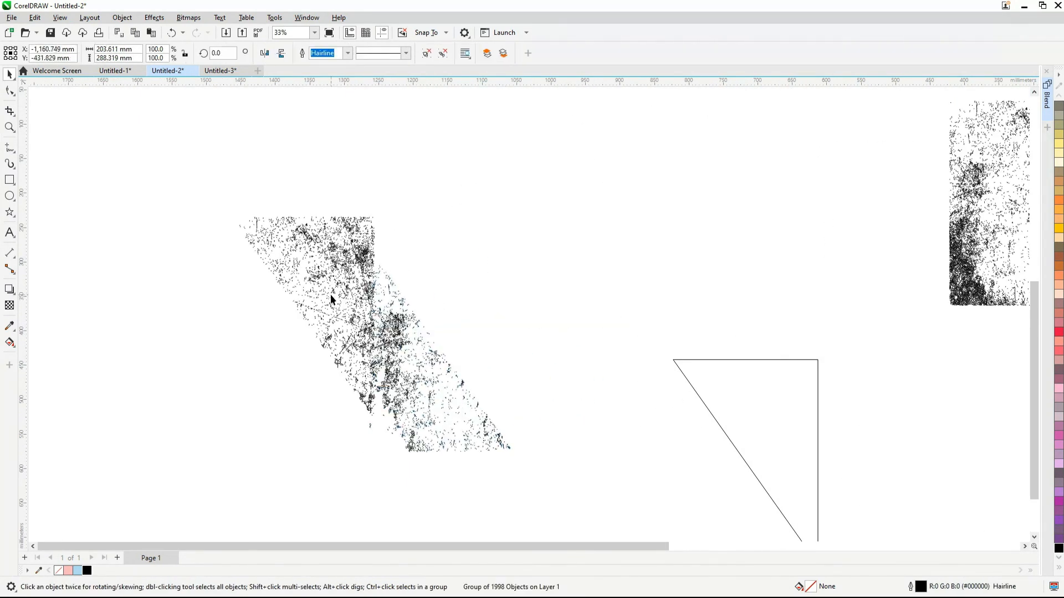
{"action": "left_click", "coordinate": [271, 256], "text": "shift"}
{"action": "key", "text": "c"}
{"action": "key", "text": "e"}
{"action": "key", "text": "Escape"}
Color the upper-right texture half Ice Blue and the lower-left half Pink, for both fill and outline
{"action": "left_click", "coordinate": [335, 259]}
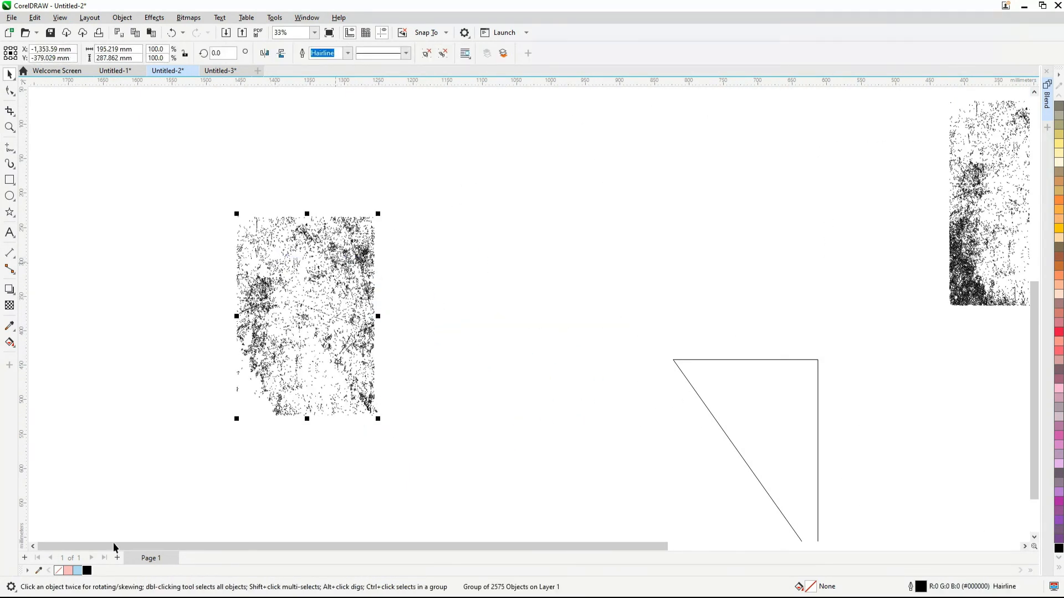
{"action": "right_click", "coordinate": [78, 571]}
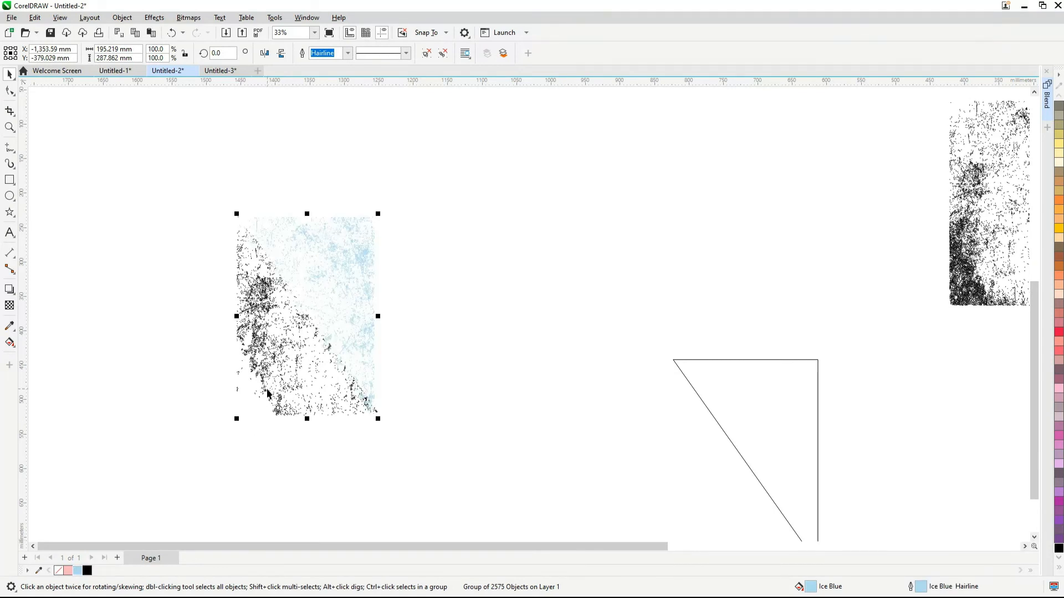
{"action": "left_click", "coordinate": [267, 388]}
{"action": "right_click", "coordinate": [68, 571]}
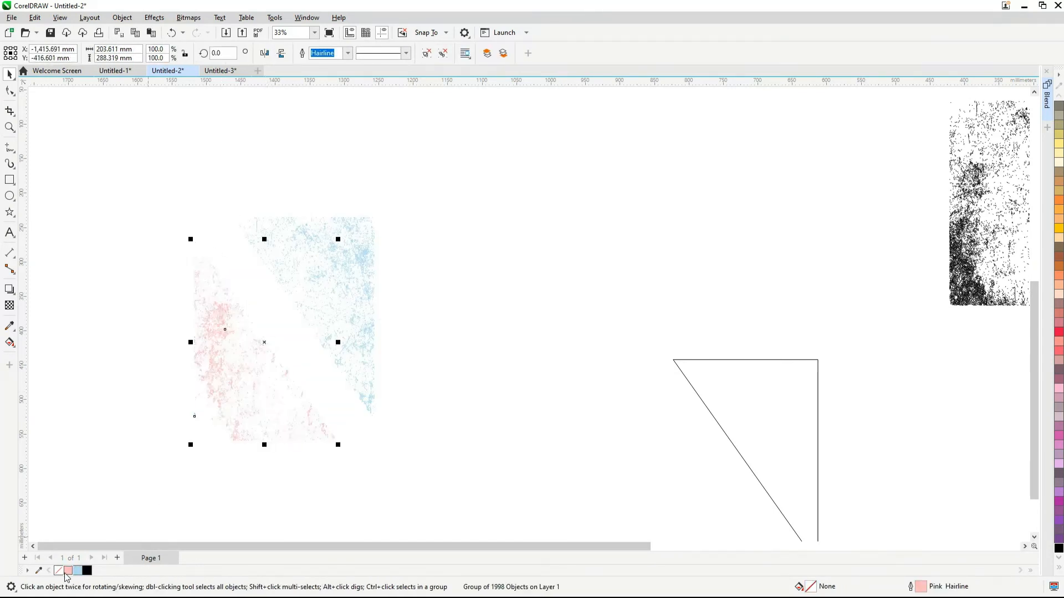
Center the pink and blue texture halves on each other again and group them
{"action": "left_click", "coordinate": [363, 266], "text": "shift"}
{"action": "key", "text": "c"}
{"action": "key", "text": "e"}
{"action": "scroll", "coordinate": [359, 266], "scroll_direction": "down", "scroll_amount": 6}
{"action": "key", "text": "ctrl+g"}
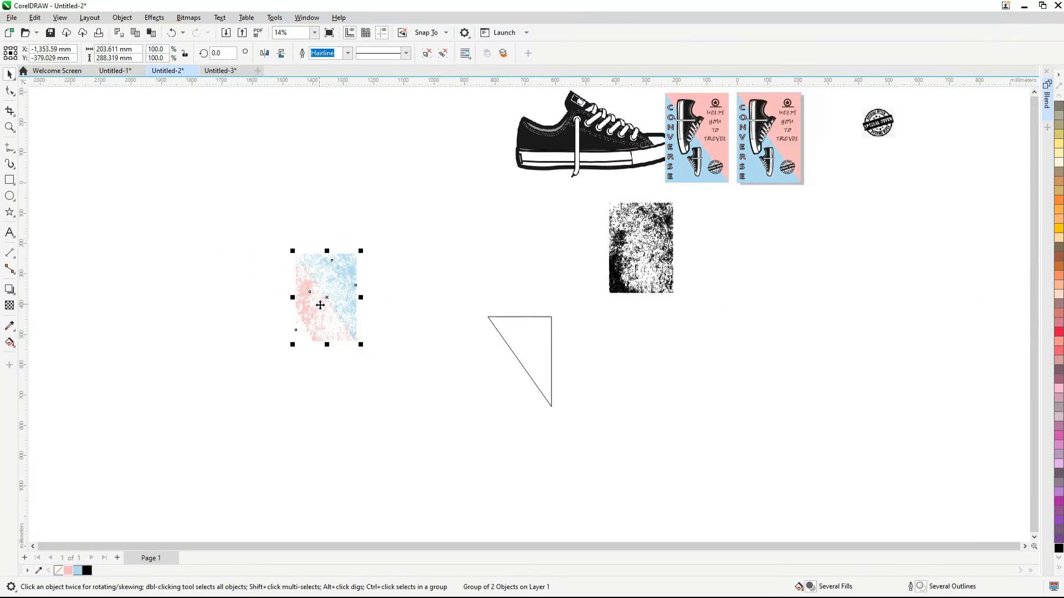
Move the colored texture group below the posters and delete the leftover triangle and black texture
{"action": "left_click_drag", "start_coordinate": [321, 305], "coordinate": [784, 246]}
{"action": "scroll", "coordinate": [784, 246], "scroll_direction": "up", "scroll_amount": 3}
{"action": "scroll", "coordinate": [785, 245], "scroll_direction": "down", "scroll_amount": 1}
{"action": "left_click_drag", "start_coordinate": [261, 195], "coordinate": [647, 537]}
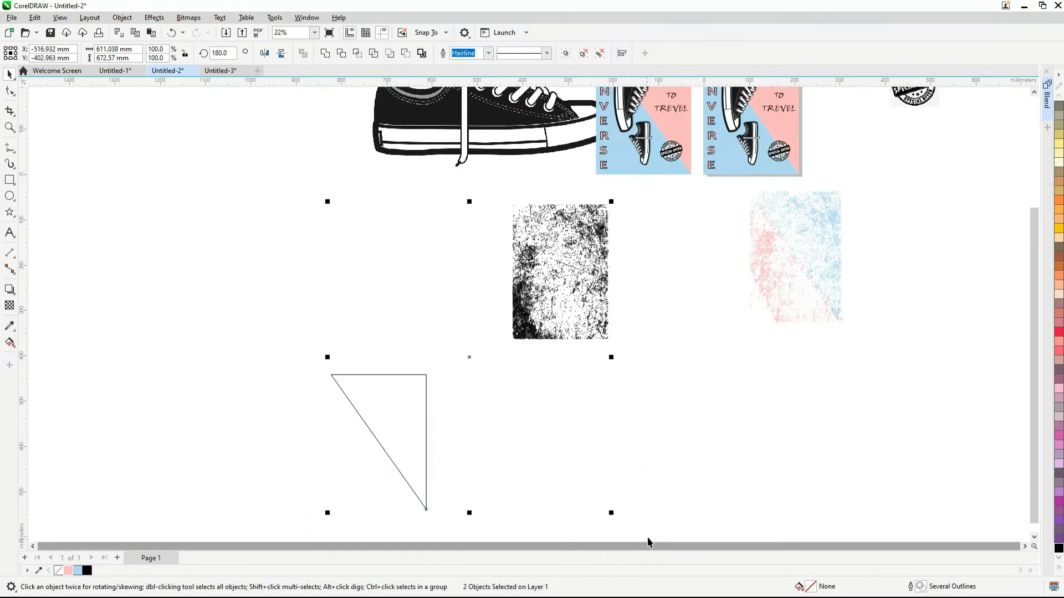
{"action": "key", "text": "Delete"}
Move the colored texture up to the poster on the page and align their centers
{"action": "scroll", "coordinate": [553, 474], "scroll_direction": "down", "scroll_amount": 1}
{"action": "scroll", "coordinate": [720, 260], "scroll_direction": "up", "scroll_amount": 2}
{"action": "scroll", "coordinate": [639, 419], "scroll_direction": "down", "scroll_amount": 1}
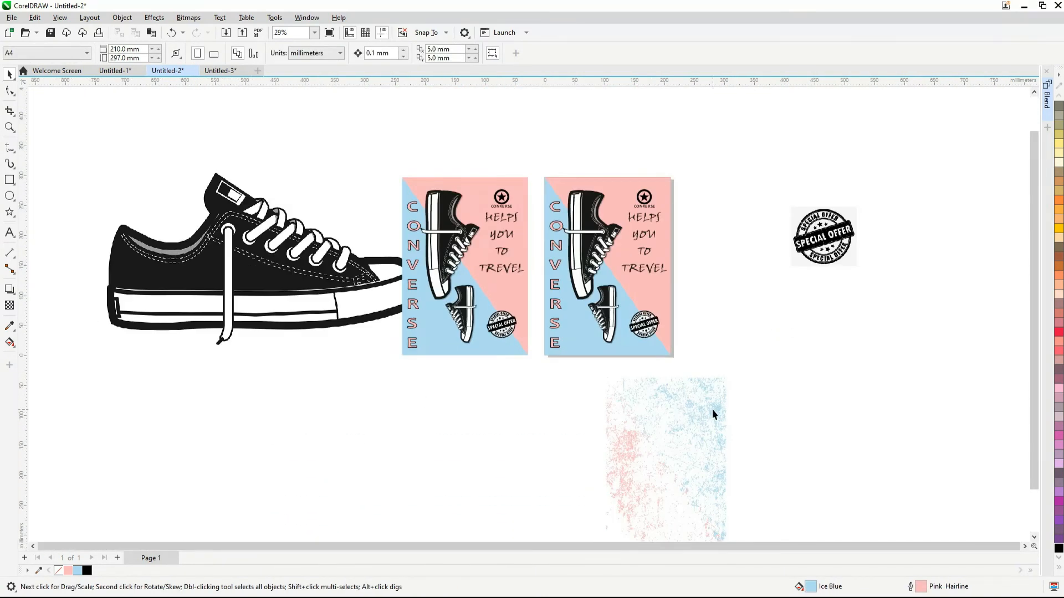
{"action": "left_click_drag", "start_coordinate": [712, 414], "coordinate": [731, 299]}
{"action": "scroll", "coordinate": [720, 294], "scroll_direction": "up", "scroll_amount": 2}
{"action": "left_click", "coordinate": [570, 145], "text": "shift"}
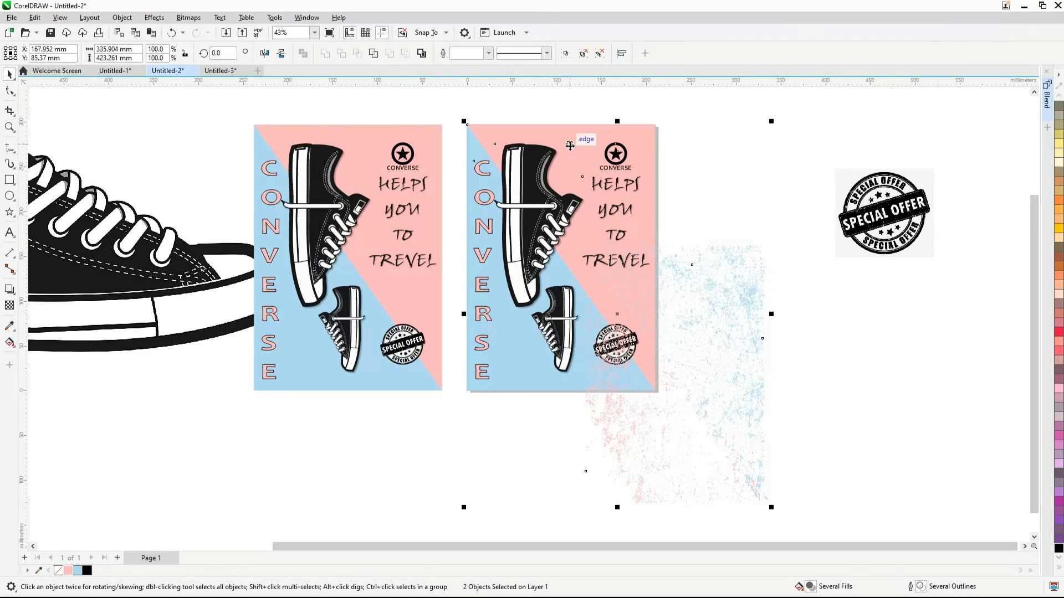
{"action": "key", "text": "c"}
{"action": "key", "text": "e"}
Move the poster off the page and shift the colored texture aside to separate the two
{"action": "scroll", "coordinate": [661, 127], "scroll_direction": "up", "scroll_amount": 1}
{"action": "left_click", "coordinate": [660, 127]}
{"action": "left_click_drag", "start_coordinate": [623, 155], "coordinate": [781, 250]}
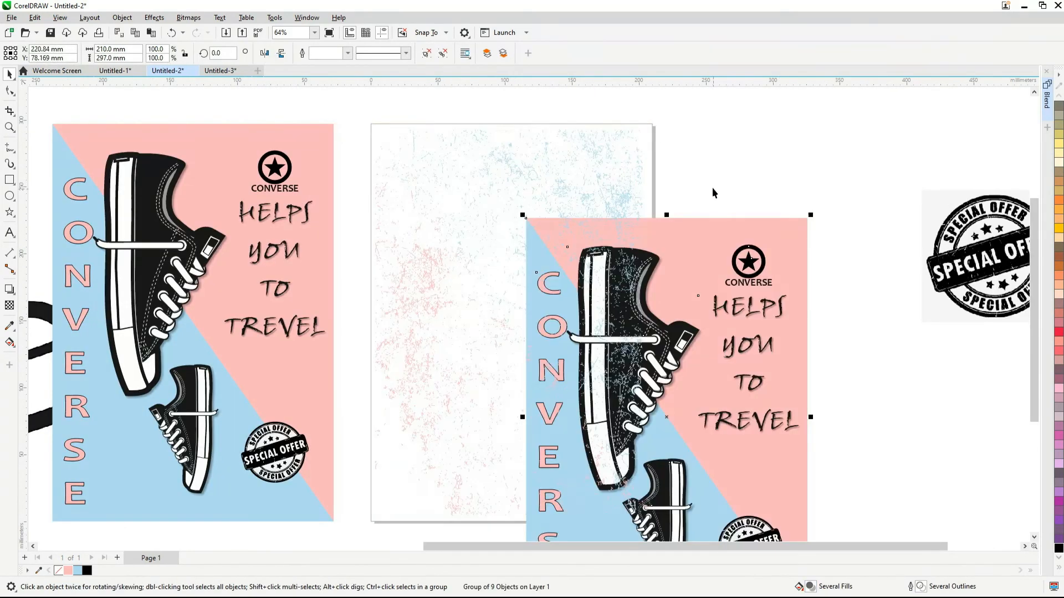
{"action": "key", "text": "ctrl+z"}
{"action": "left_click_drag", "start_coordinate": [627, 182], "coordinate": [793, 282]}
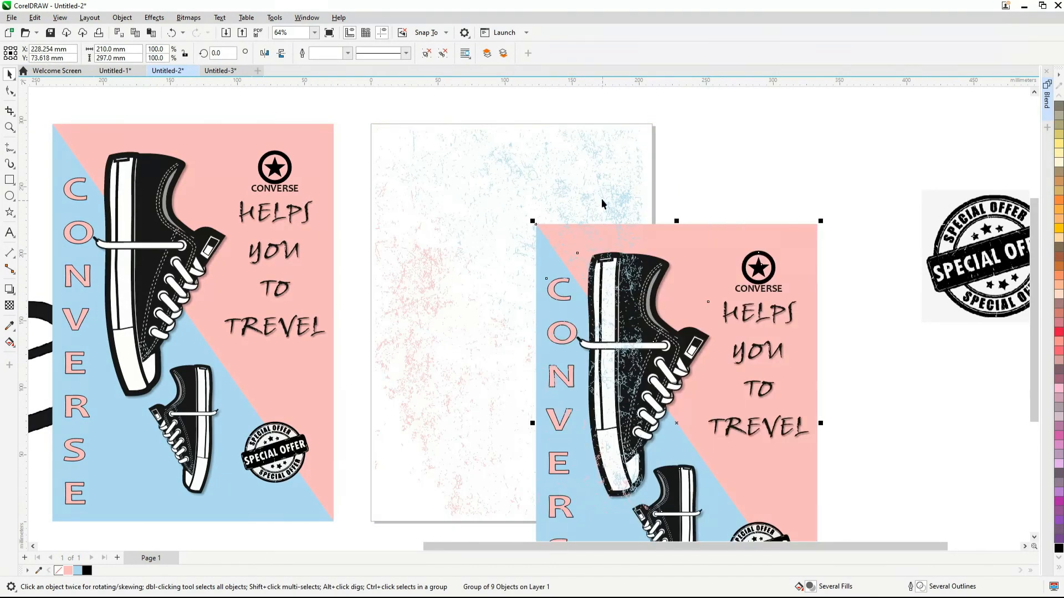
{"action": "left_click_drag", "start_coordinate": [593, 197], "coordinate": [862, 305]}
Return the poster to the page center, order it behind the texture, and center the texture on the page
{"action": "left_click_drag", "start_coordinate": [579, 254], "coordinate": [449, 174]}
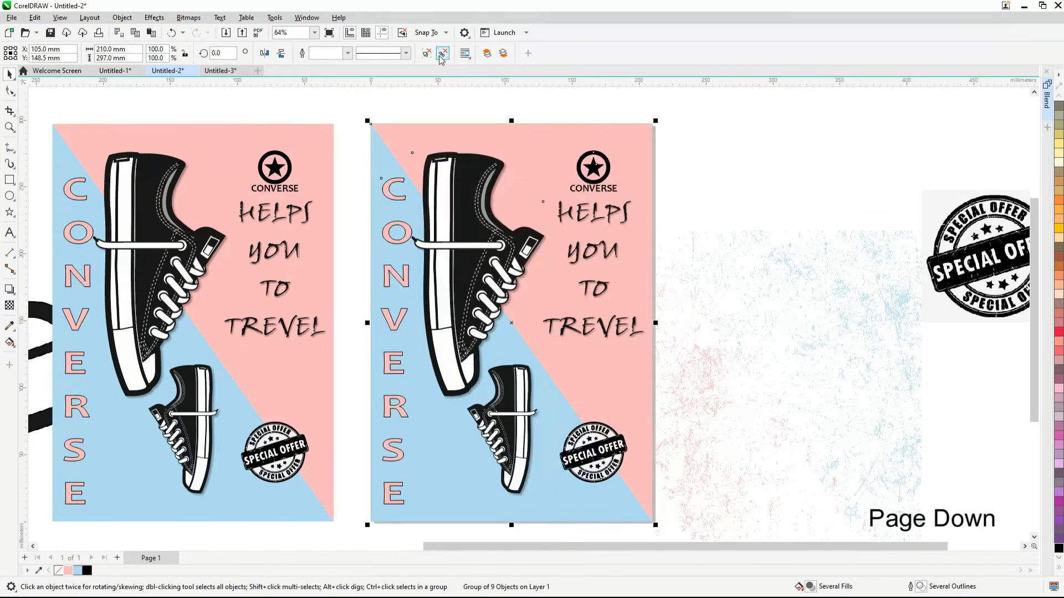
{"action": "left_click", "coordinate": [456, 94]}
{"action": "left_click", "coordinate": [712, 373]}
{"action": "key", "text": "p"}
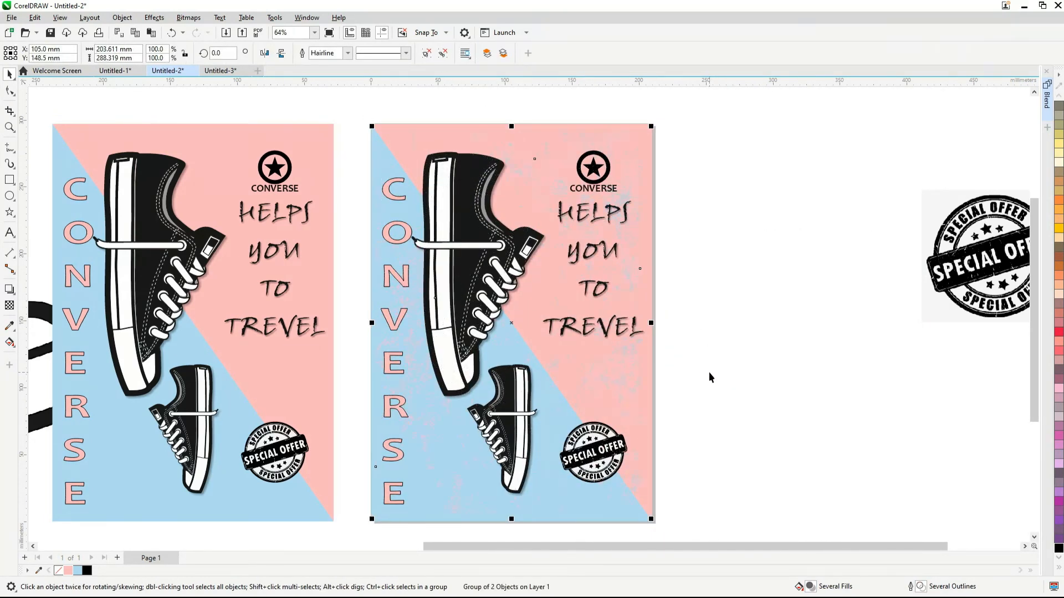
Group the textured poster with its texture and delete the leftover Special Offer stamp image beside it
{"action": "scroll", "coordinate": [744, 136], "scroll_direction": "down", "scroll_amount": 1}
{"action": "left_click_drag", "start_coordinate": [699, 112], "coordinate": [420, 451]}
{"action": "key", "text": "Tab"}
{"action": "key", "text": "Delete"}
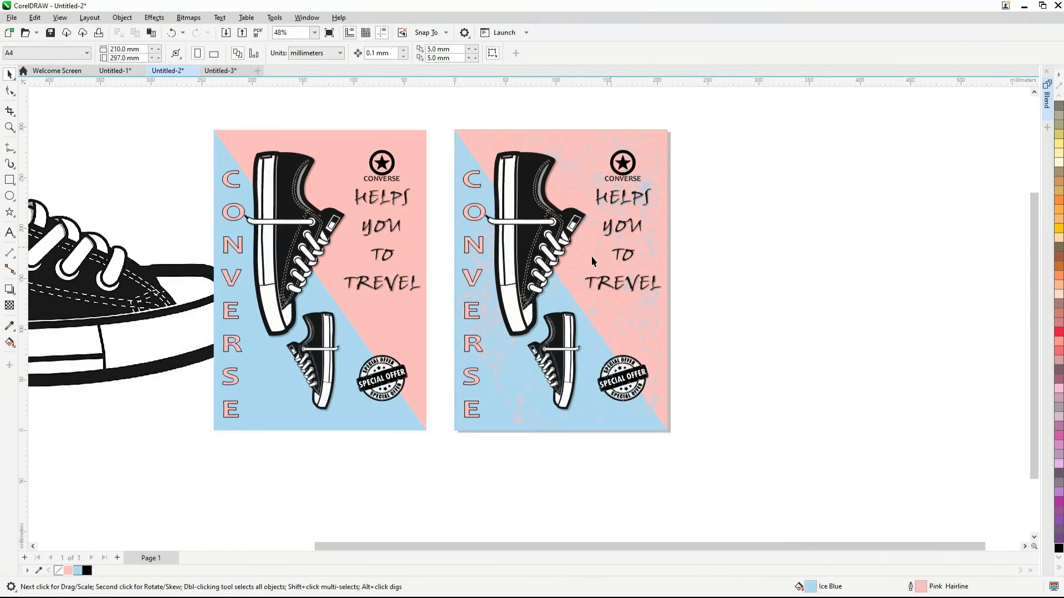
Select both posters and fit them in the view to compare the plain and textured versions
{"action": "scroll", "coordinate": [1008, 312], "scroll_direction": "down", "scroll_amount": 1}
{"action": "left_click_drag", "start_coordinate": [283, 109], "coordinate": [862, 487]}
{"action": "key", "text": "shift+F2"}
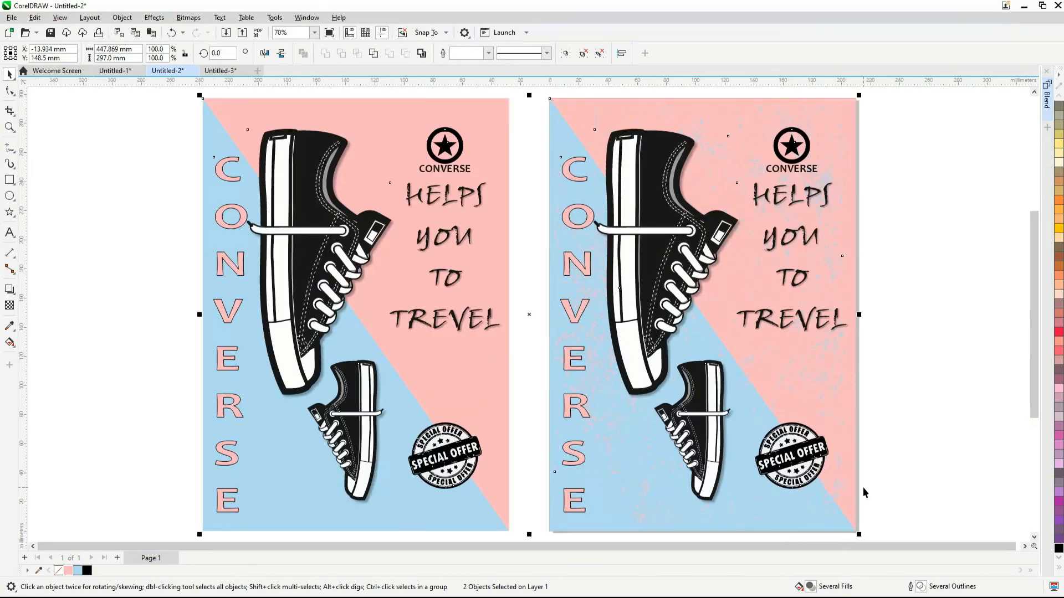